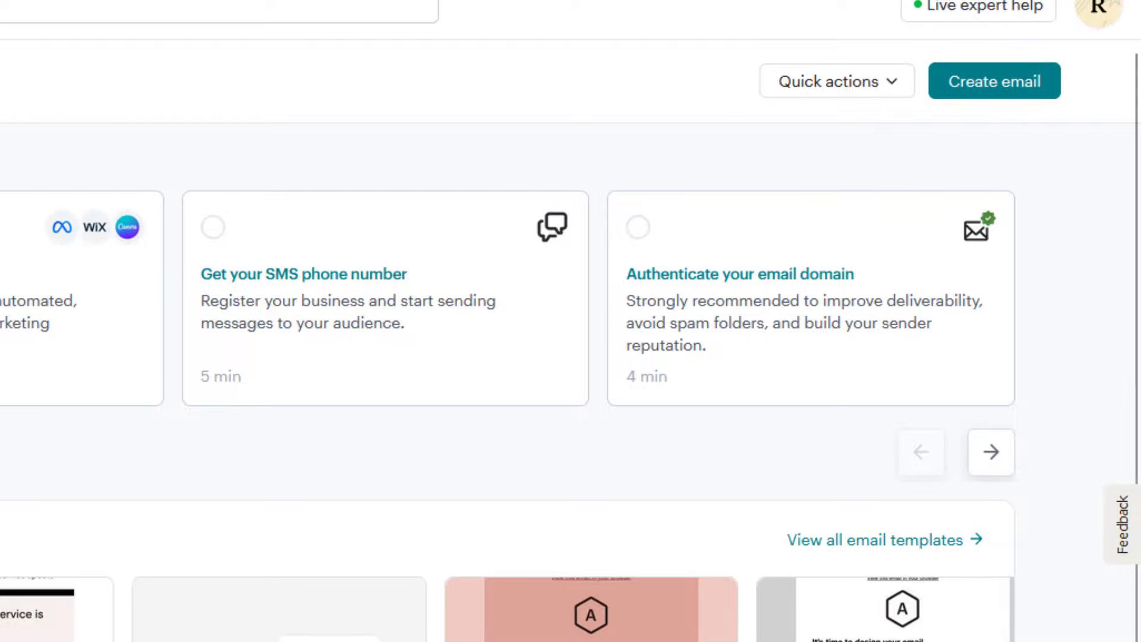
pyautogui.click(89, 229)
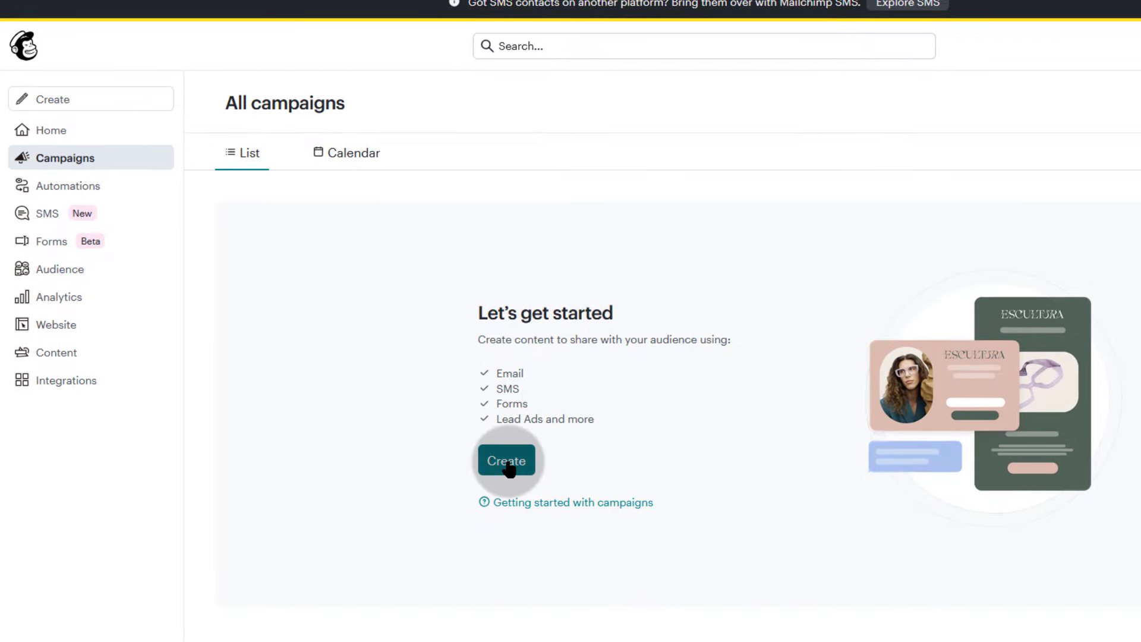
pyautogui.click(53, 132)
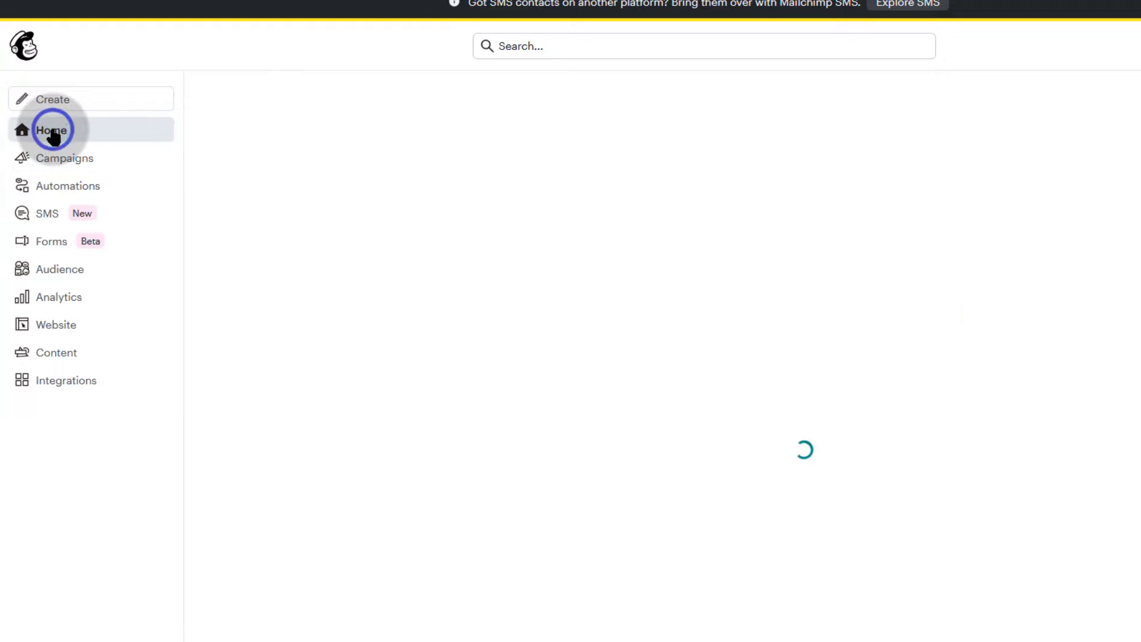
pyautogui.click(58, 130)
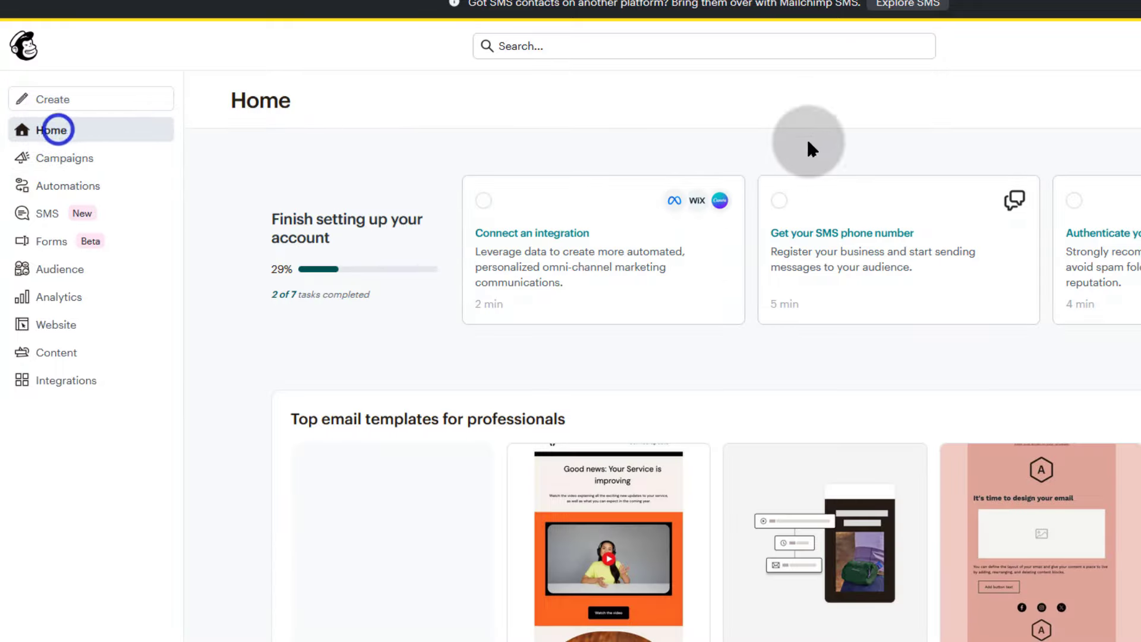
# Create a new email and choose to design it from scratch.
pyautogui.click(1135, 88)
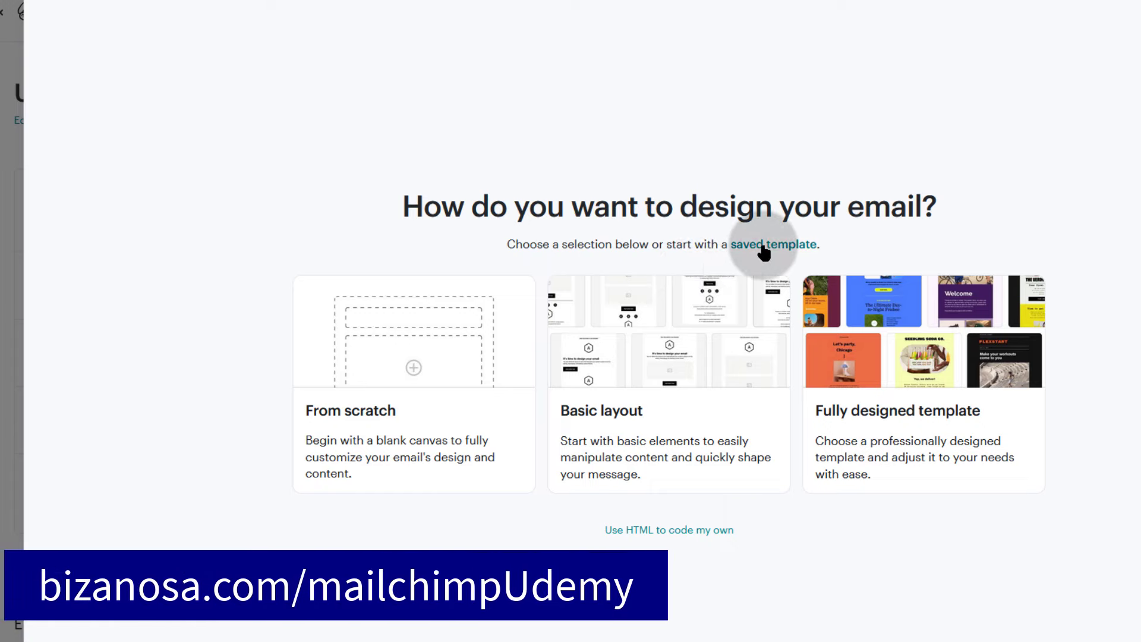
pyautogui.click(358, 419)
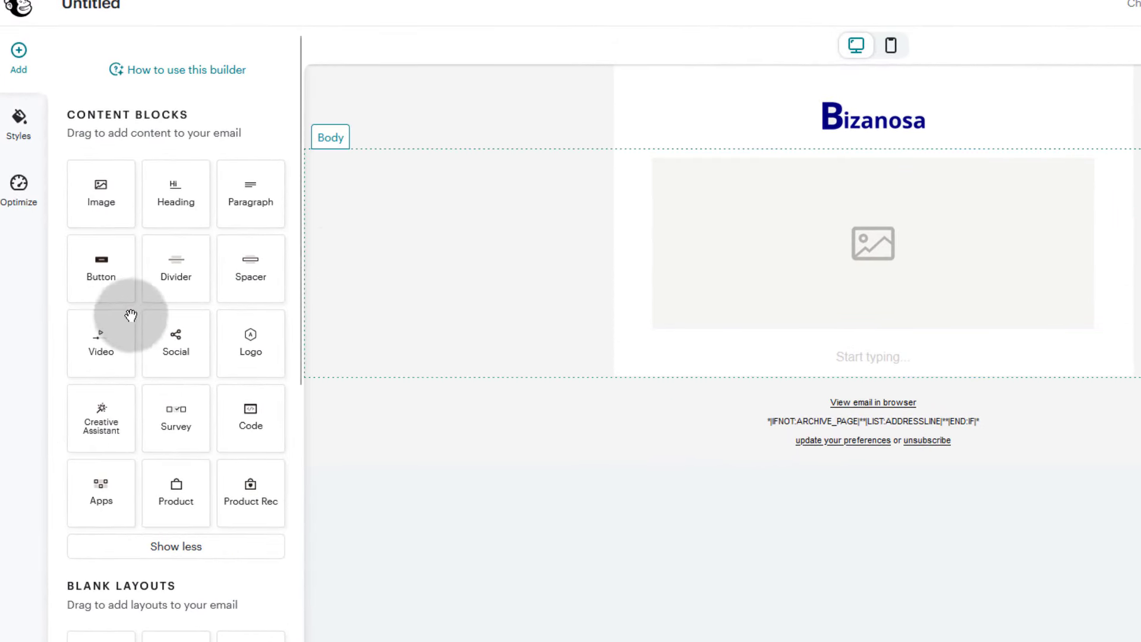
# Add a Creative Assistant block above the image placeholder and insert the Full Width Hero Image from the "sample" designs.
pyautogui.scroll(-2, 130, 315)
pyautogui.moveTo(98, 331); pyautogui.dragTo(871, 152)
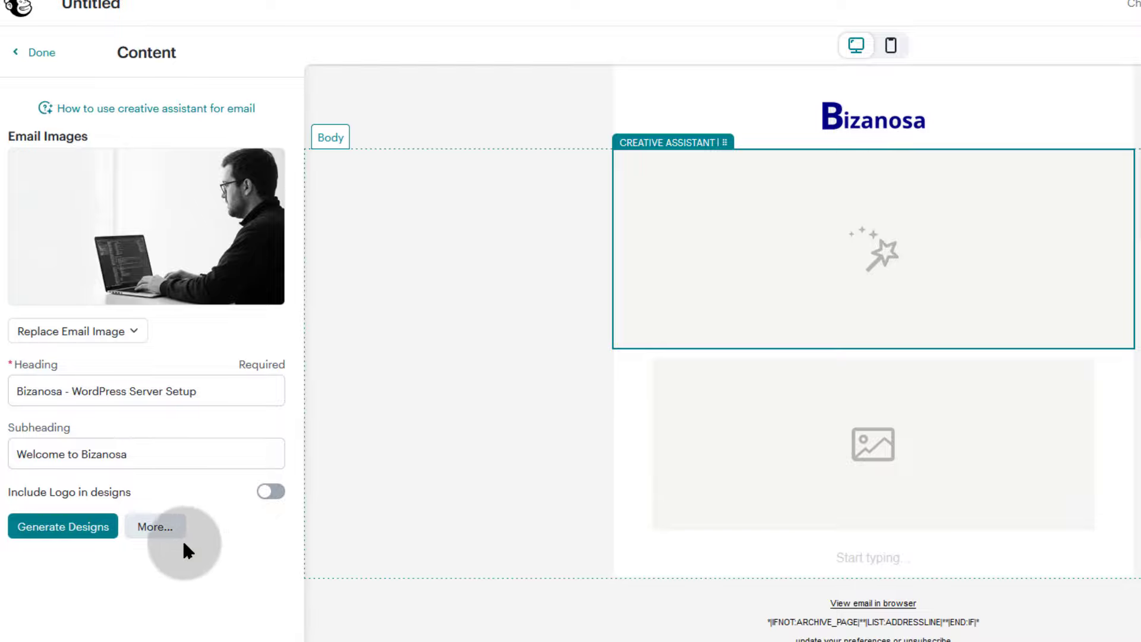
pyautogui.click(150, 531)
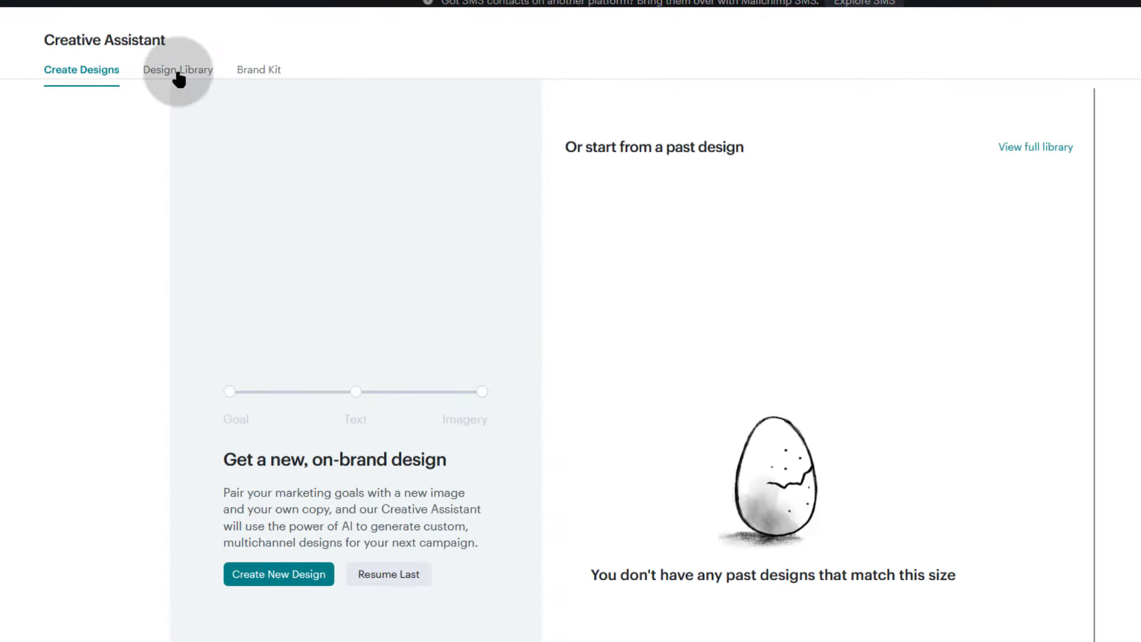
pyautogui.click(171, 75)
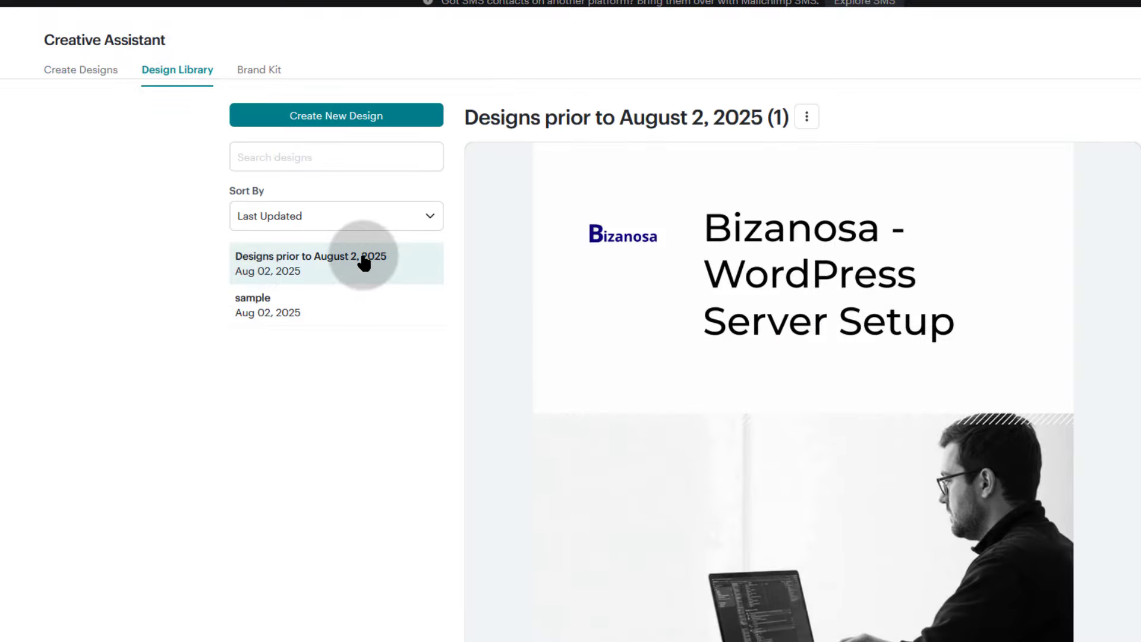
pyautogui.click(269, 304)
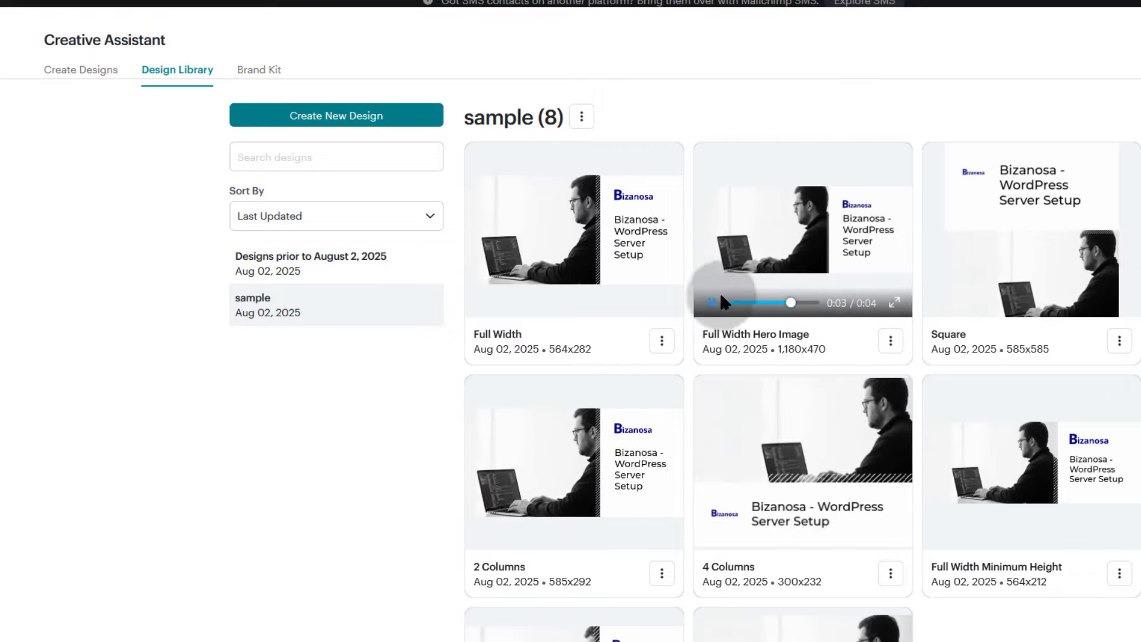
pyautogui.click(891, 340)
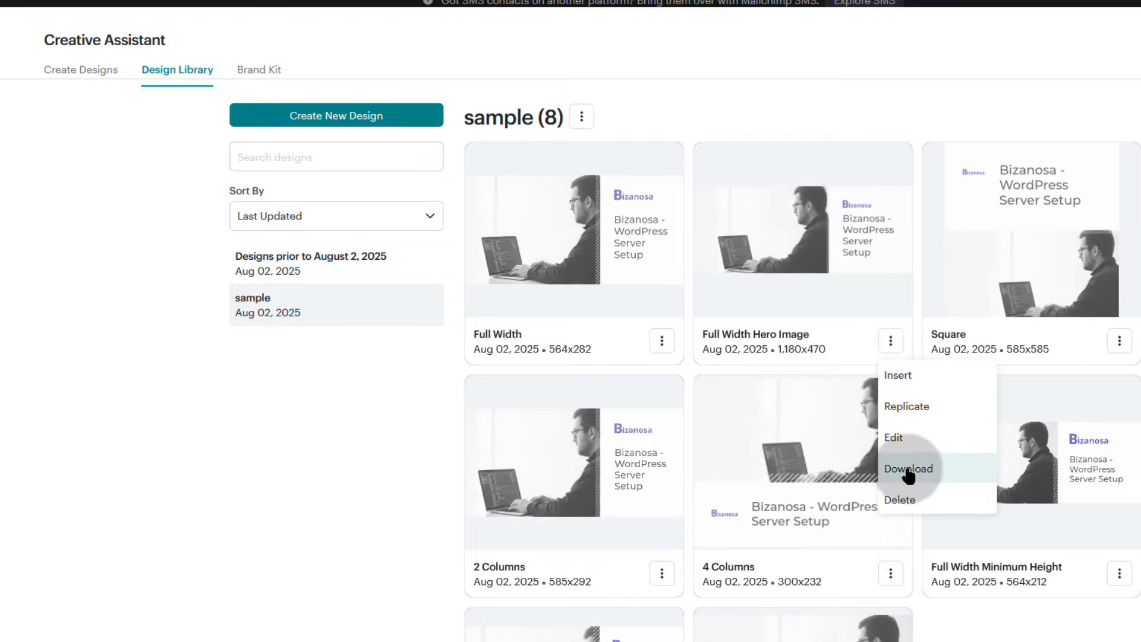
pyautogui.click(899, 375)
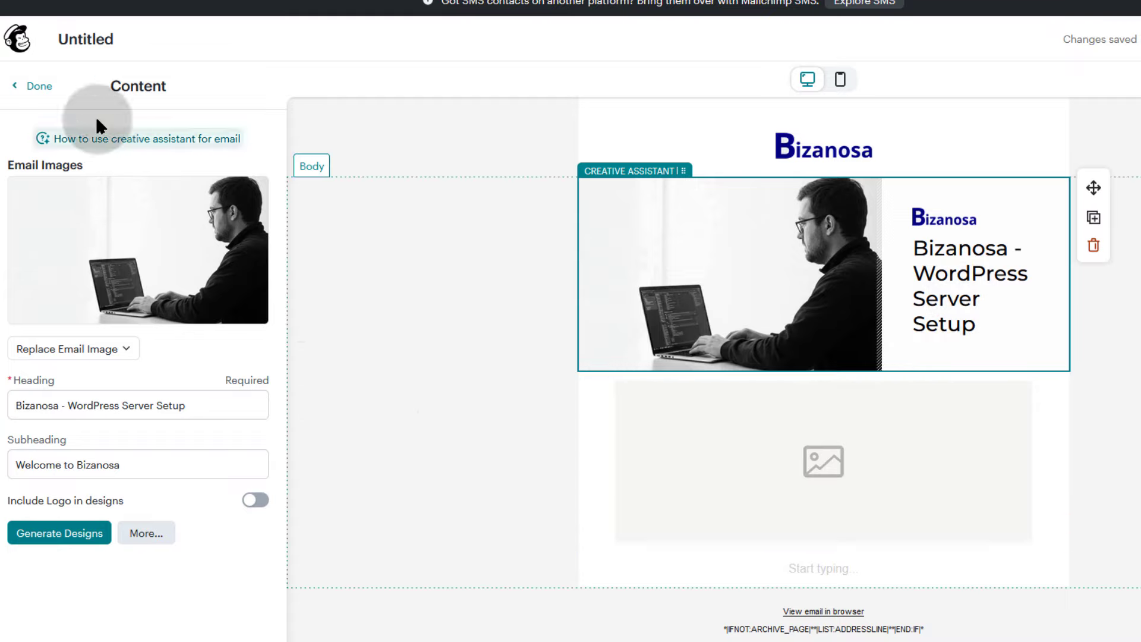
pyautogui.click(40, 87)
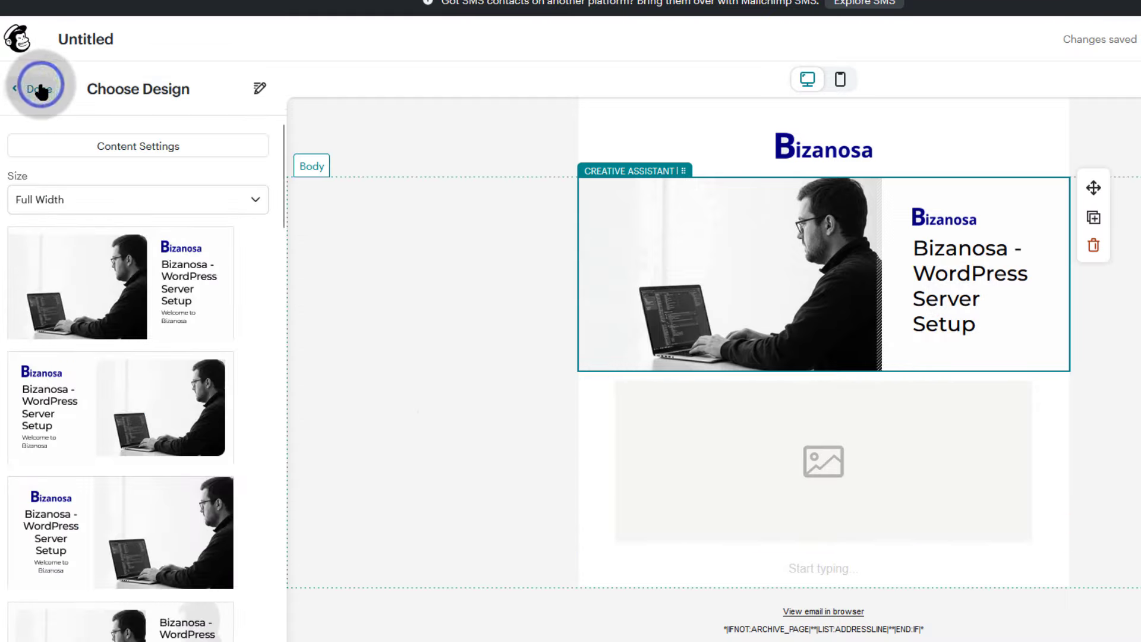
pyautogui.click(31, 90)
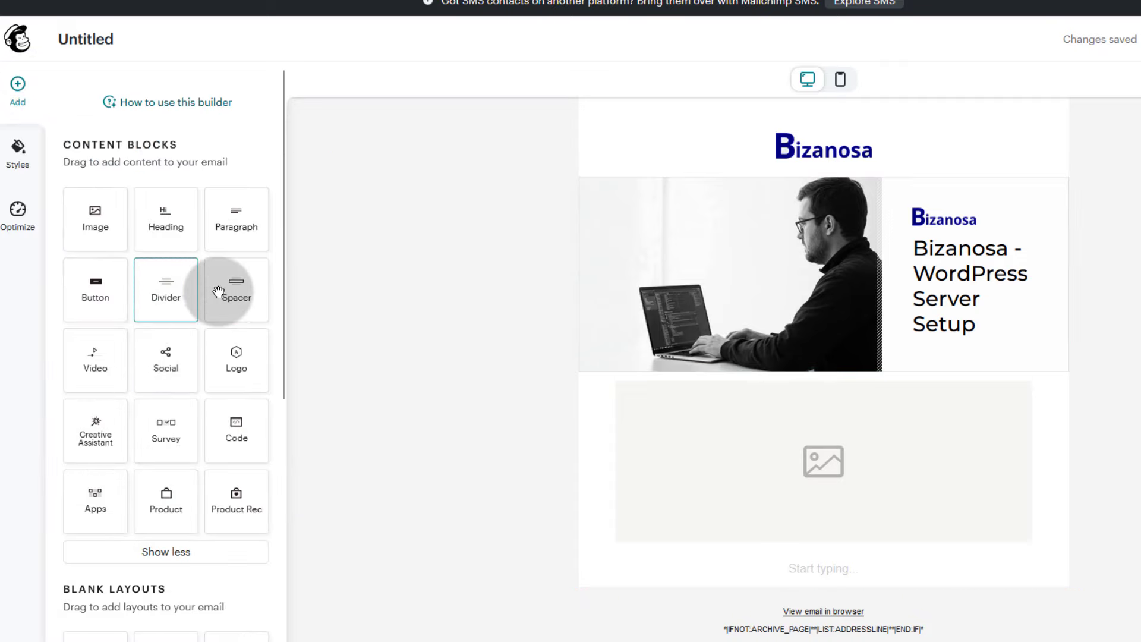
# Add a spacer block below the hero design and set its height to 70 px.
pyautogui.moveTo(232, 291); pyautogui.dragTo(791, 375)
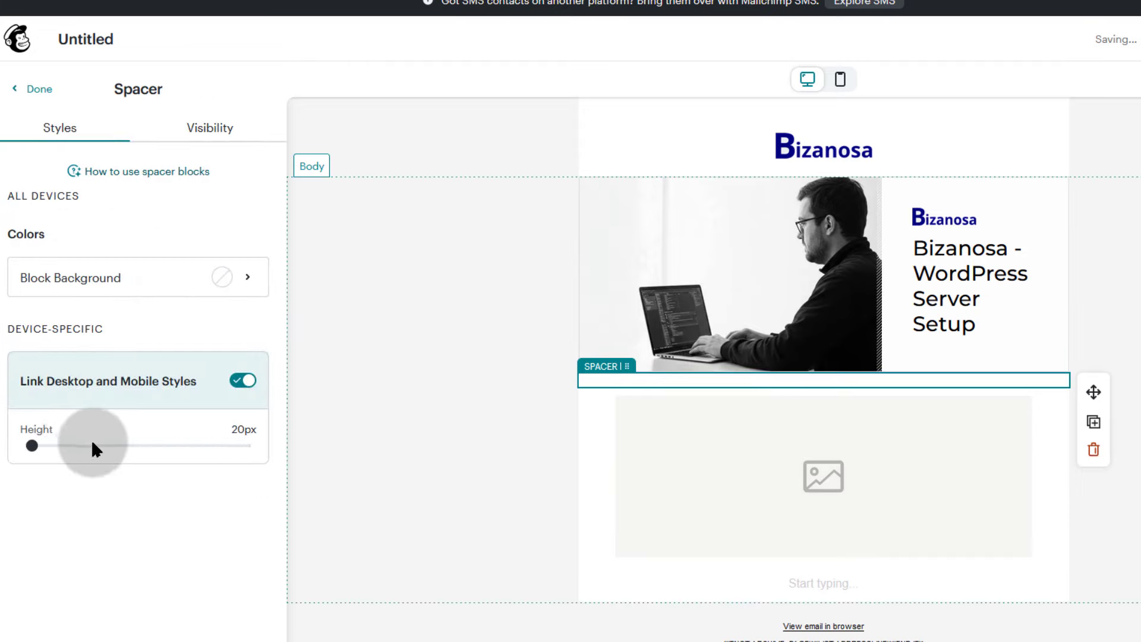
pyautogui.moveTo(91, 446); pyautogui.dragTo(91, 447)
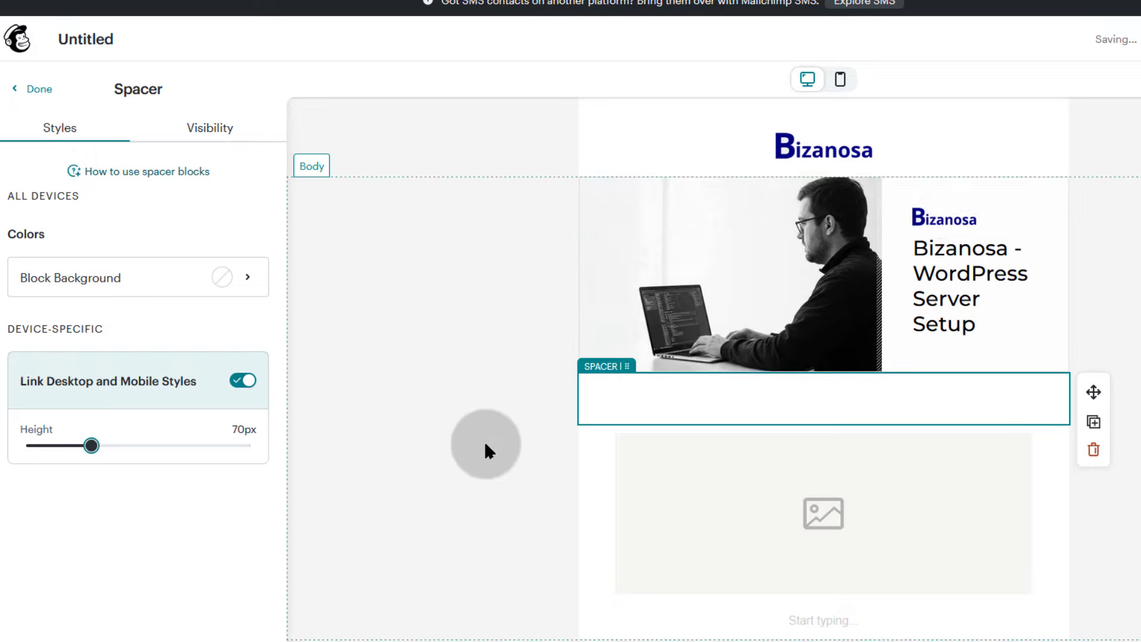
# Fill the email's image placeholder with the Mochimons-kawaii-mochi GIF from Giphy.
pyautogui.click(823, 504)
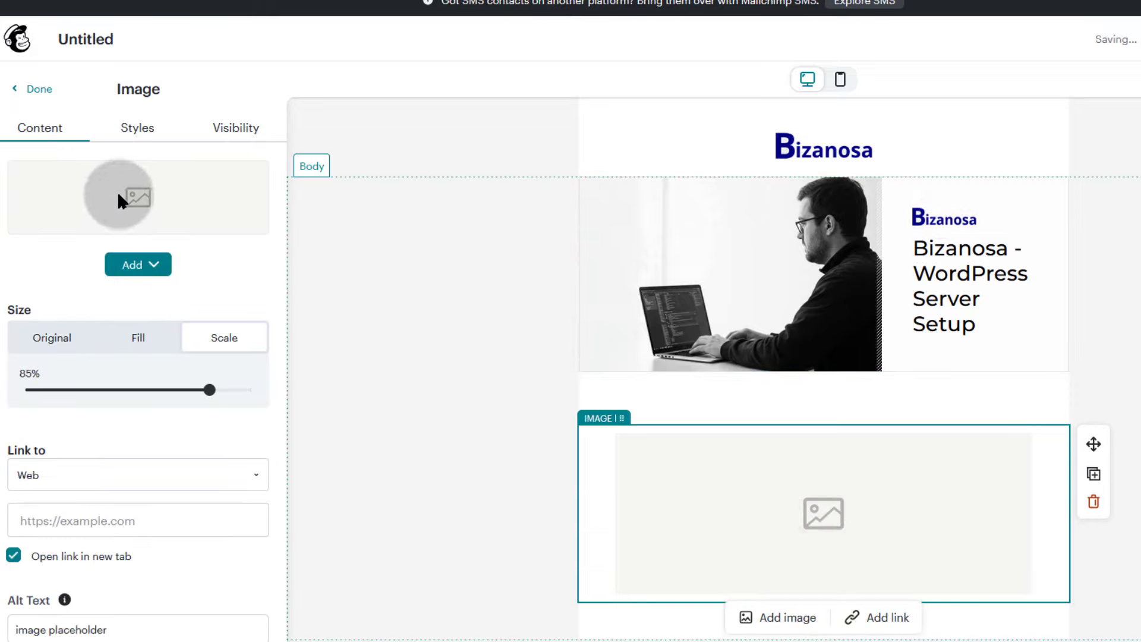
pyautogui.click(147, 263)
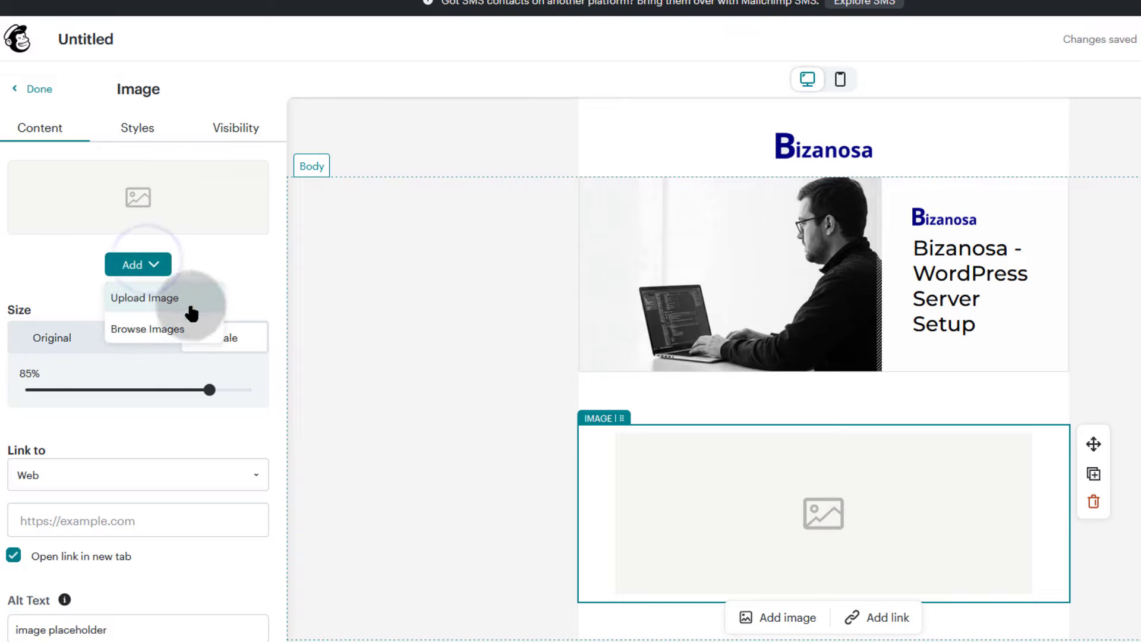
pyautogui.click(141, 330)
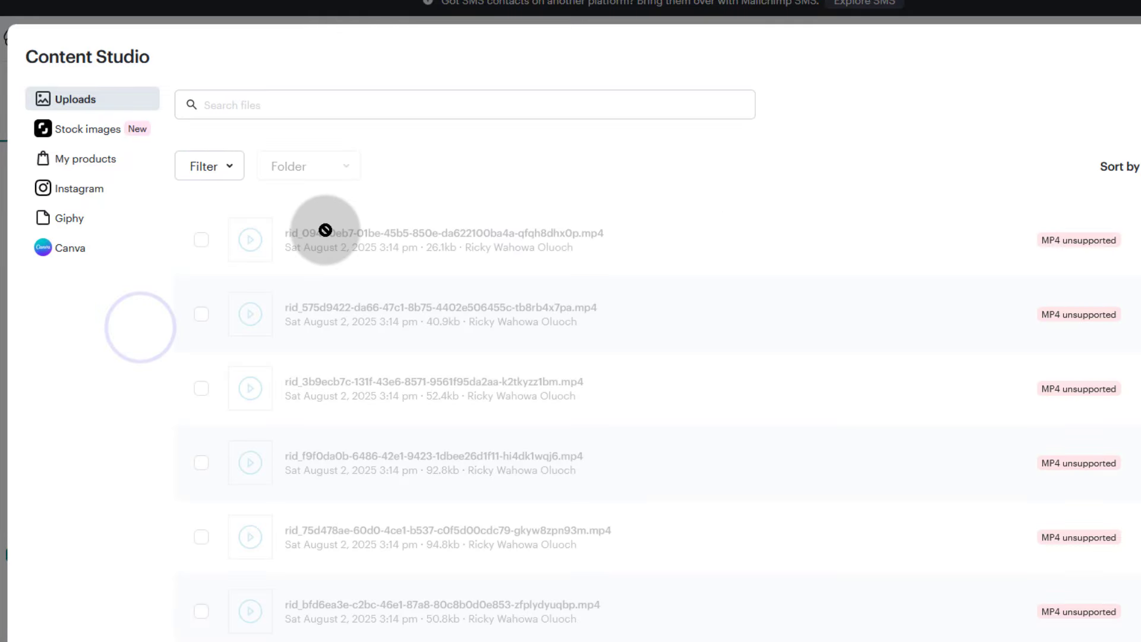
pyautogui.click(74, 219)
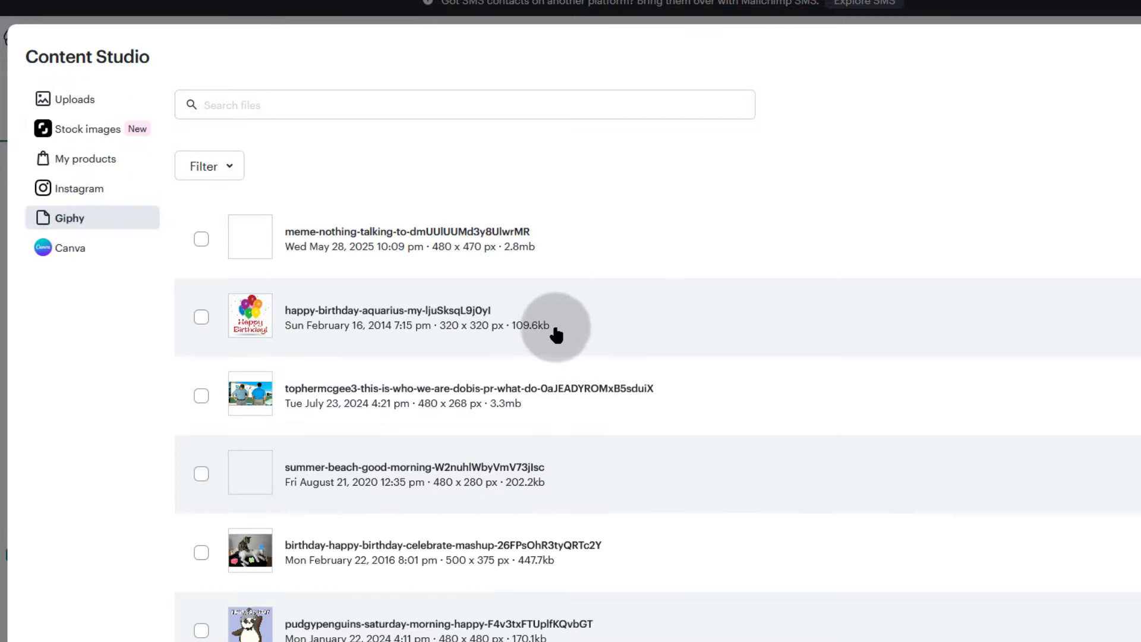
pyautogui.scroll(-3, 492, 415)
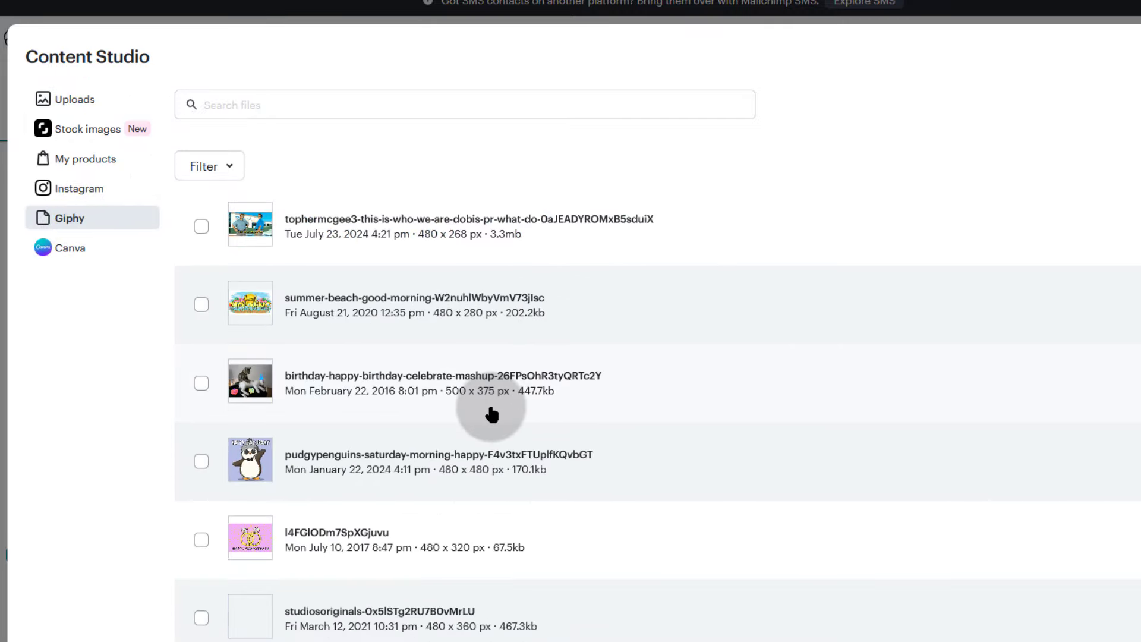
pyautogui.scroll(-3, 493, 414)
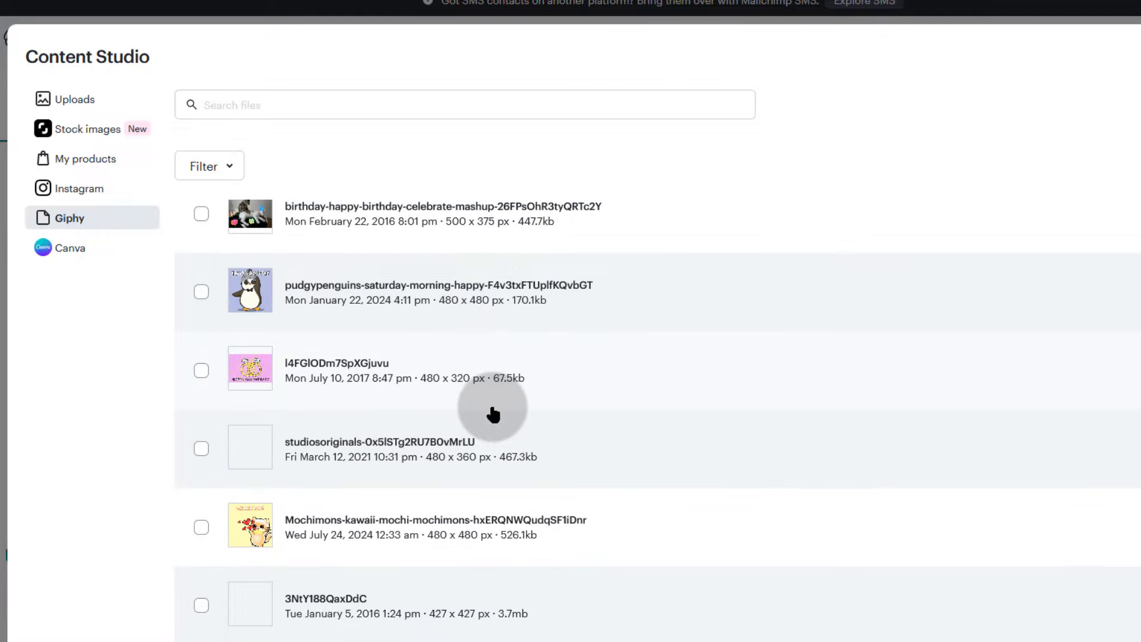
pyautogui.click(255, 526)
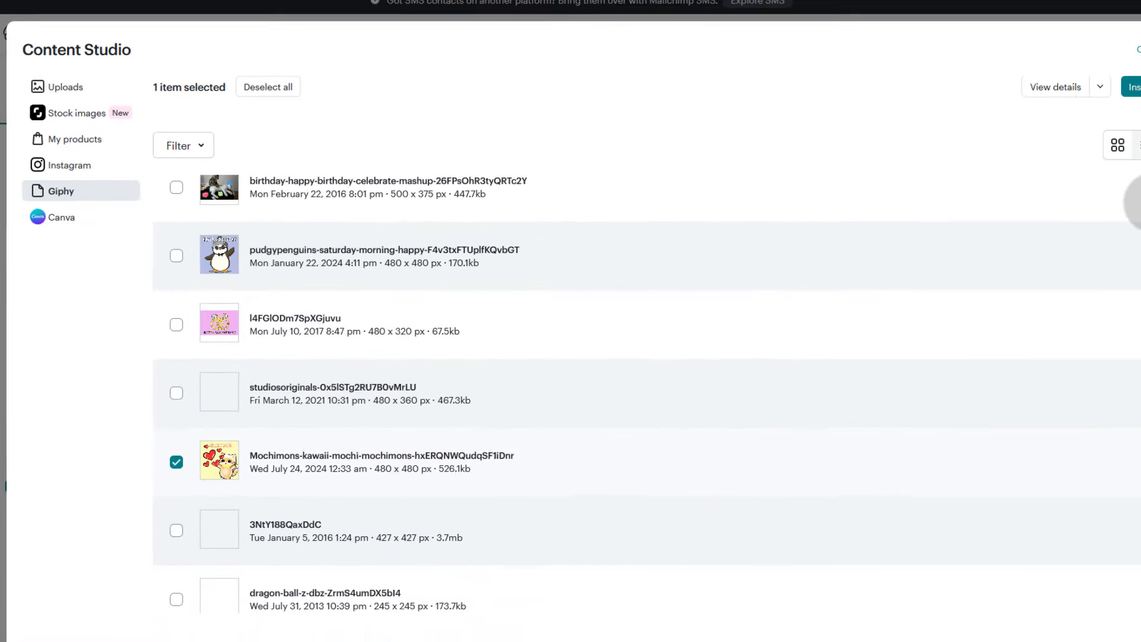
pyautogui.click(1112, 83)
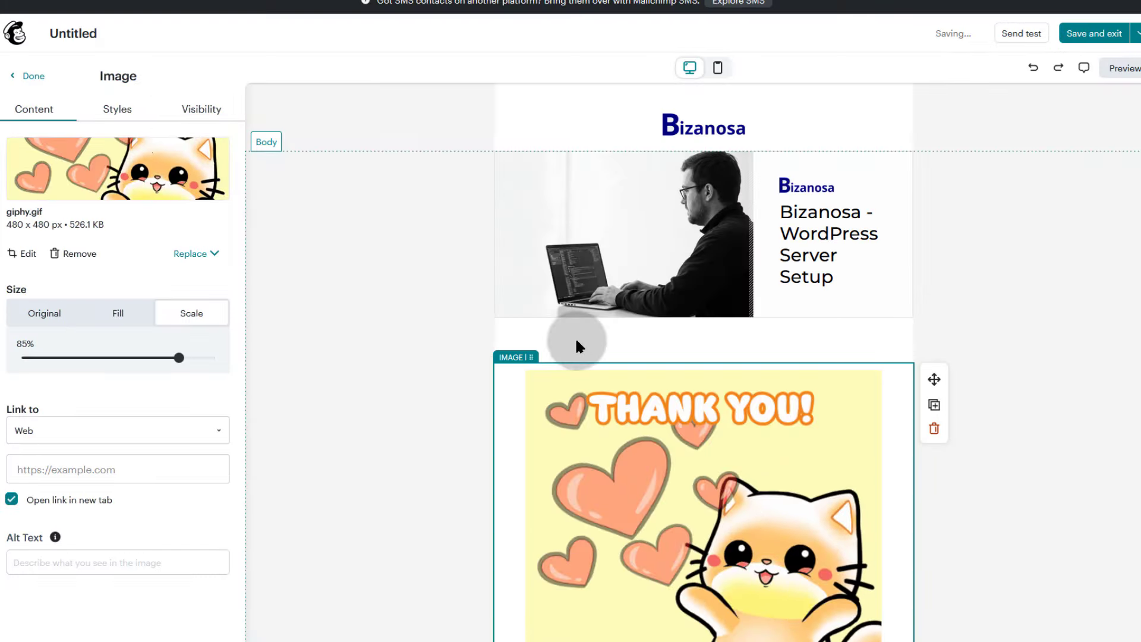
pyautogui.scroll(-3, 577, 344)
pyautogui.scroll(3, 726, 408)
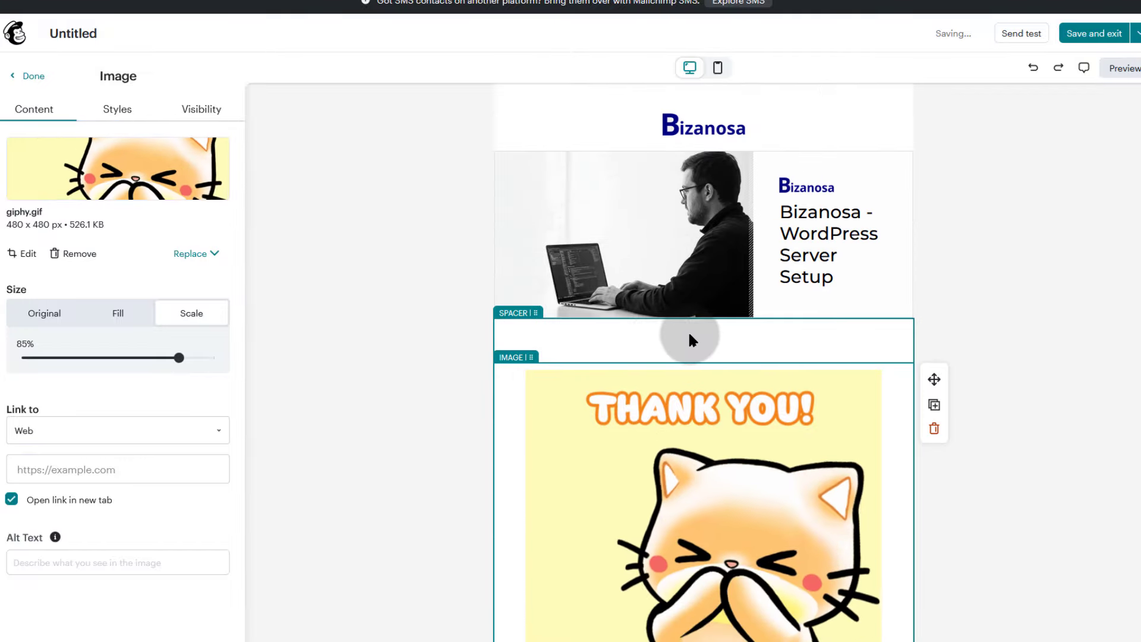
pyautogui.click(498, 334)
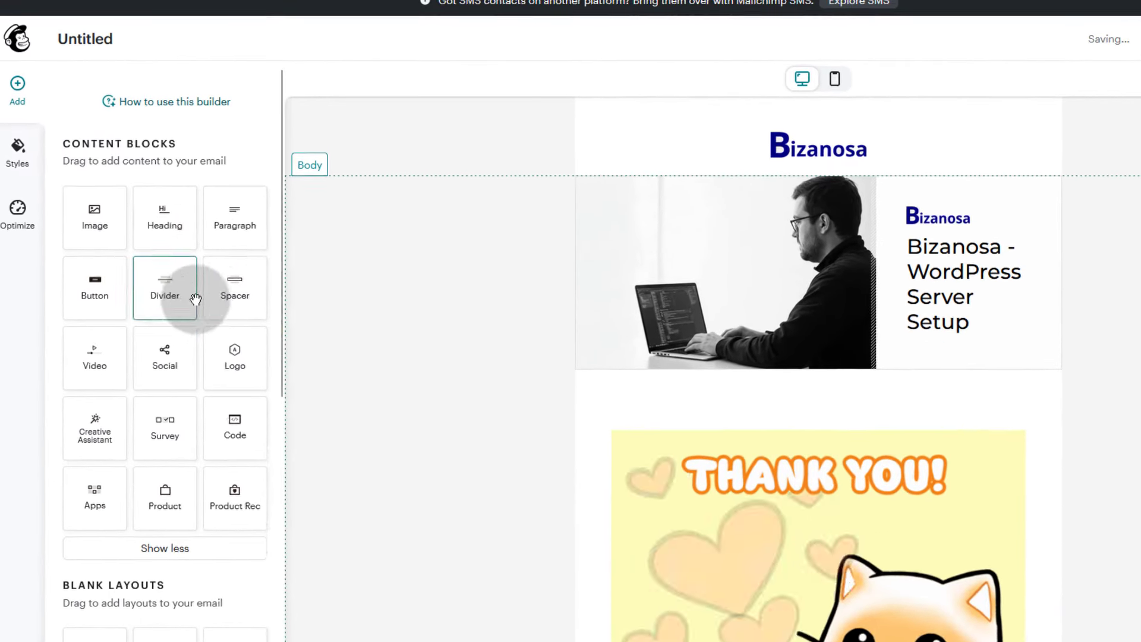
# Add a paragraph block between the spacer and the GIF reading "Thank you for joining the Bizanosa email list.".
pyautogui.moveTo(233, 221); pyautogui.dragTo(796, 419)
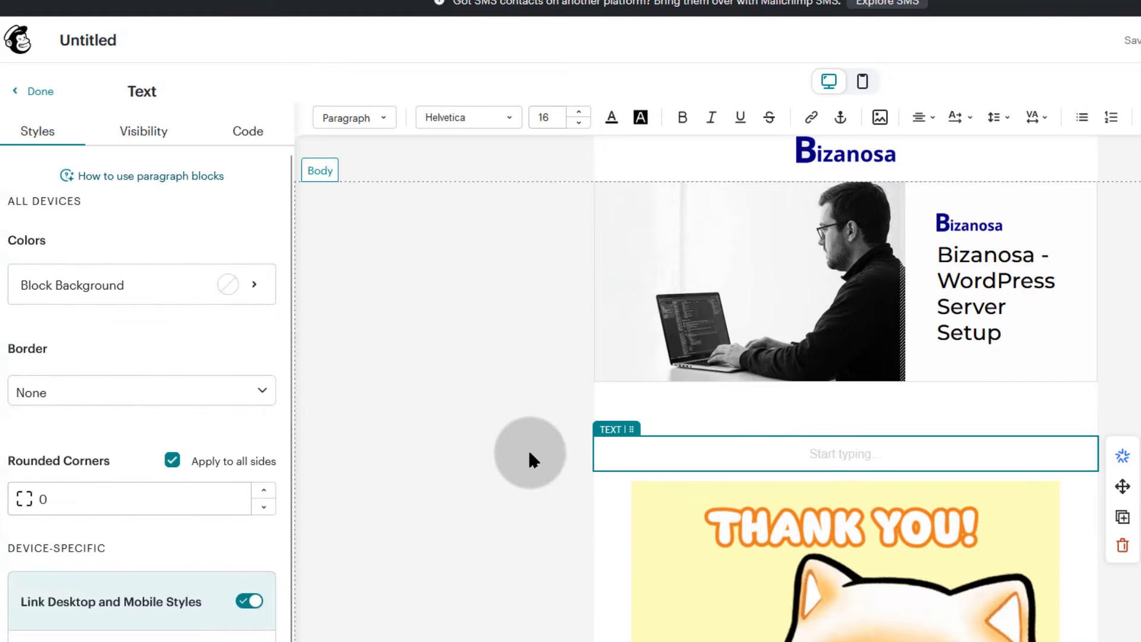
pyautogui.scroll(-3, 527, 416)
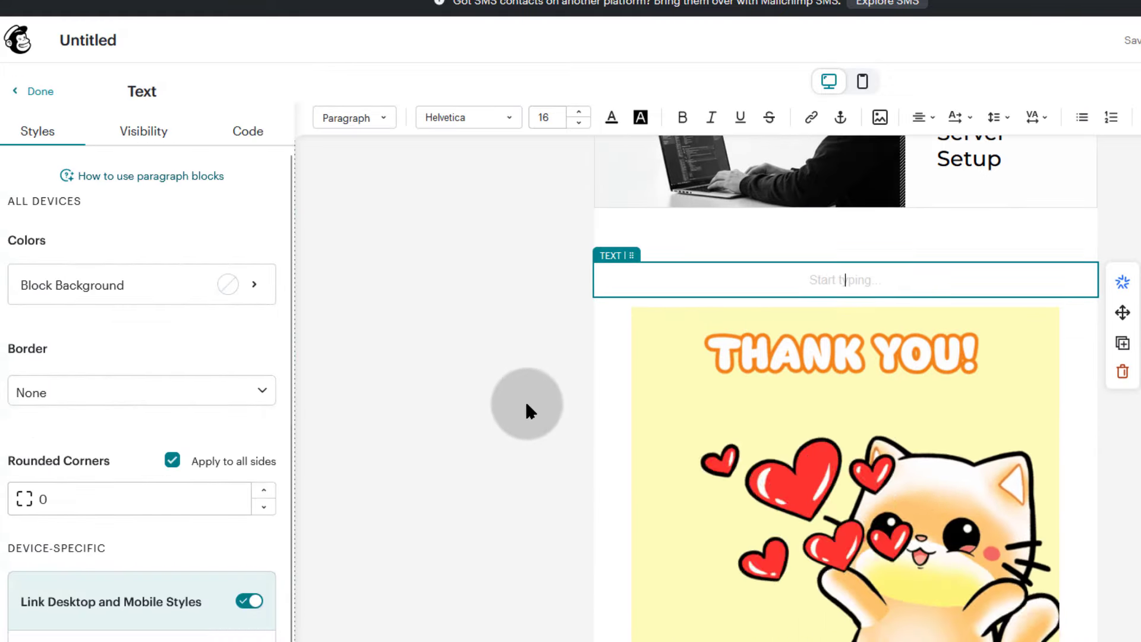
pyautogui.click(703, 227)
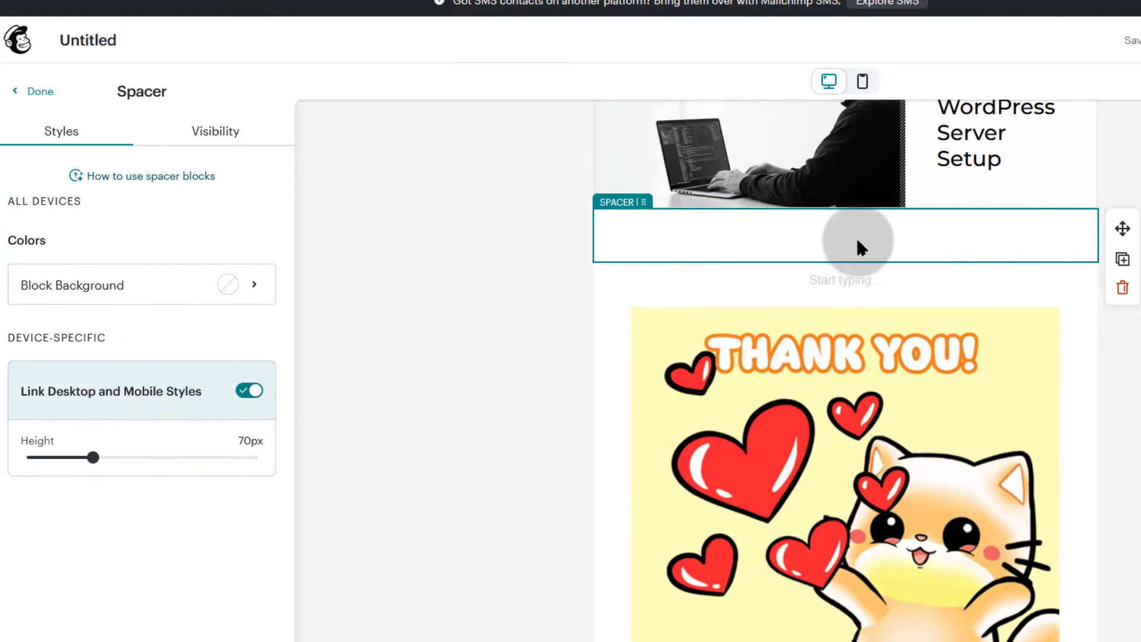
pyautogui.click(856, 278)
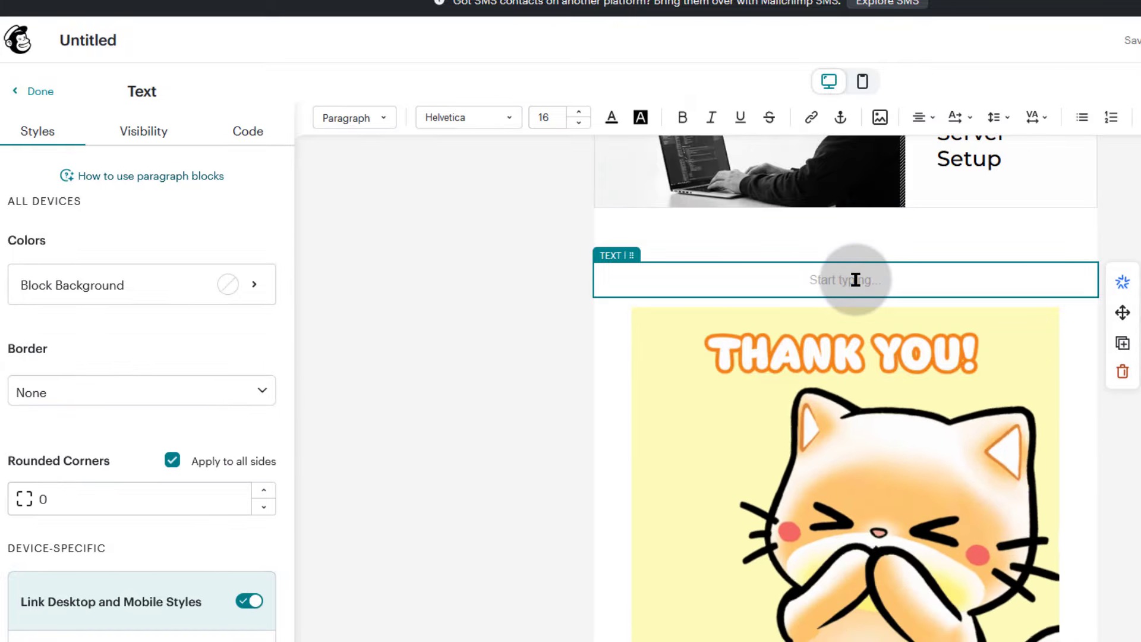
pyautogui.write('Thank you for join')
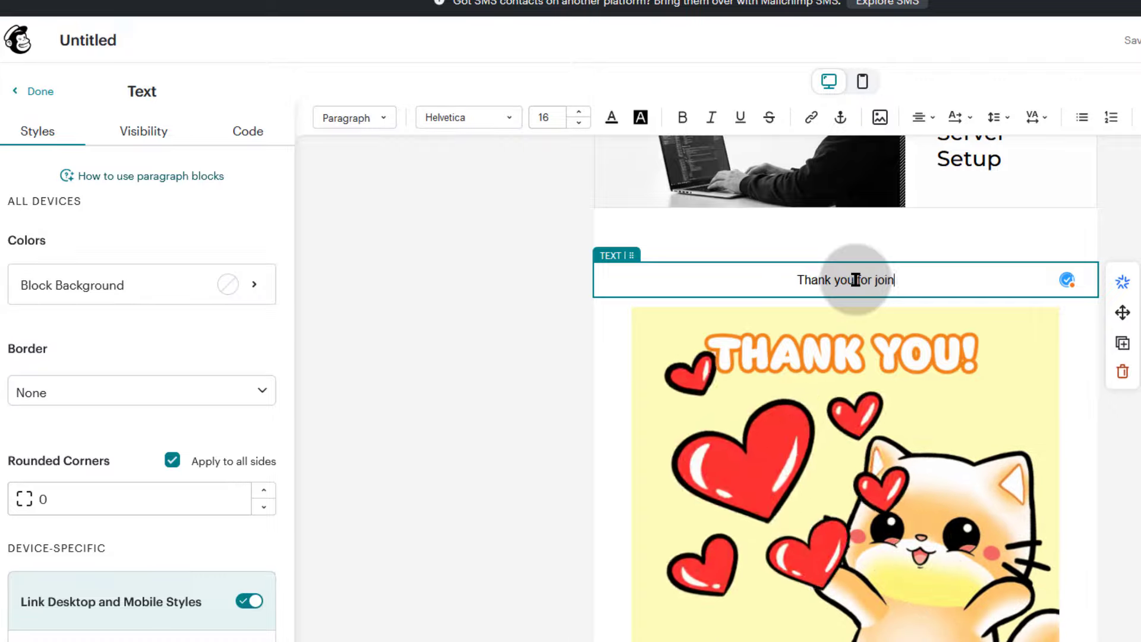
pyautogui.write('ing')
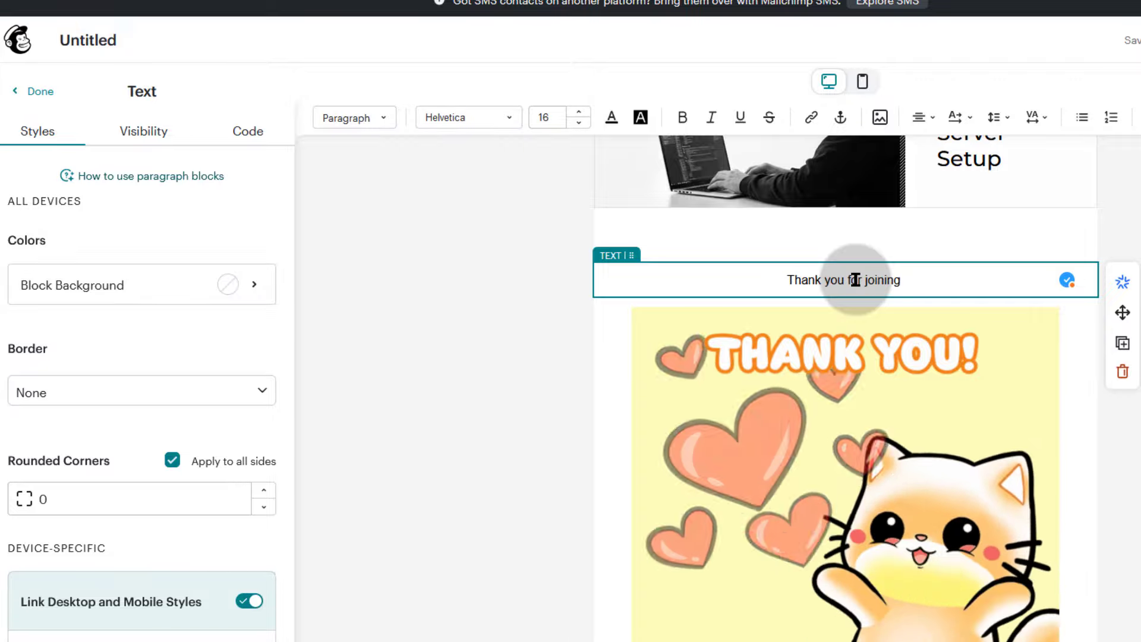
pyautogui.write(' the Biz')
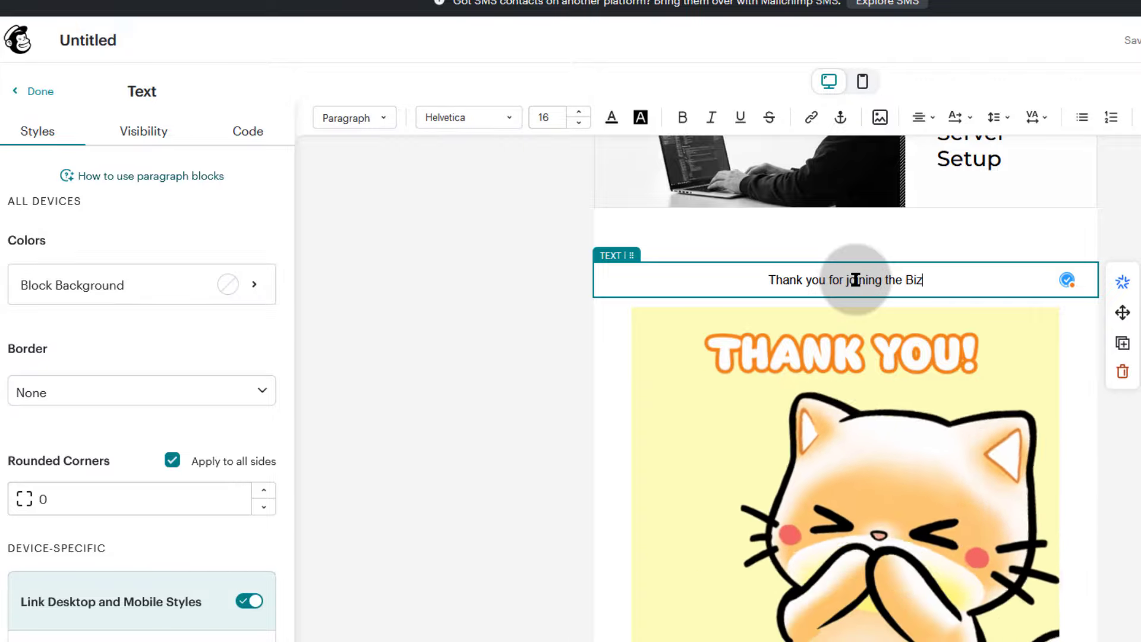
pyautogui.write('anosa')
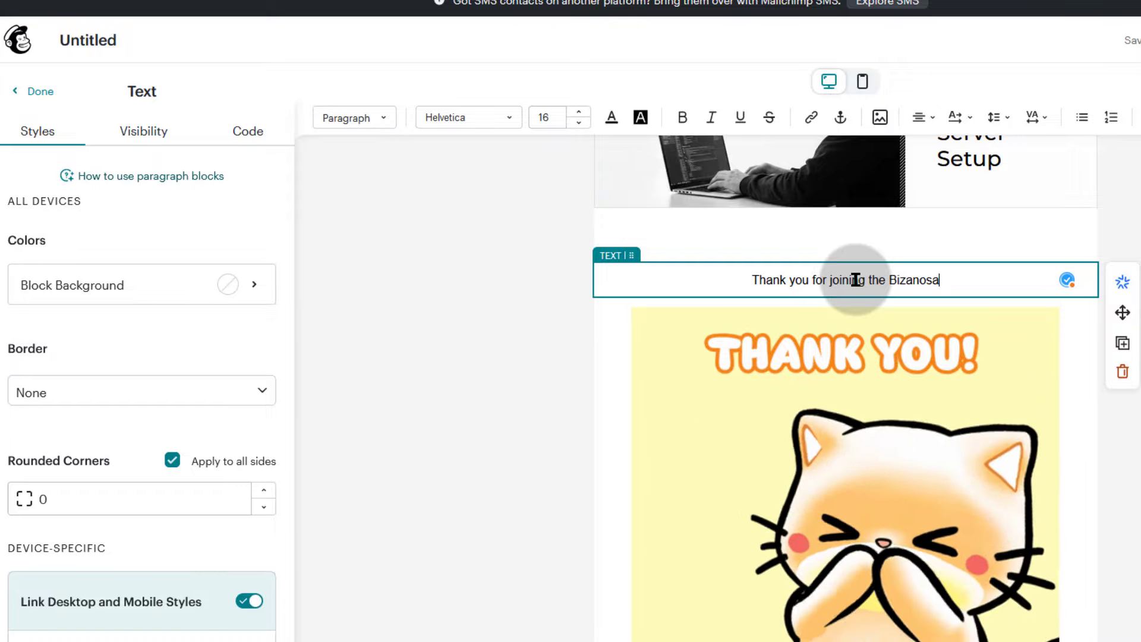
pyautogui.write(' email li')
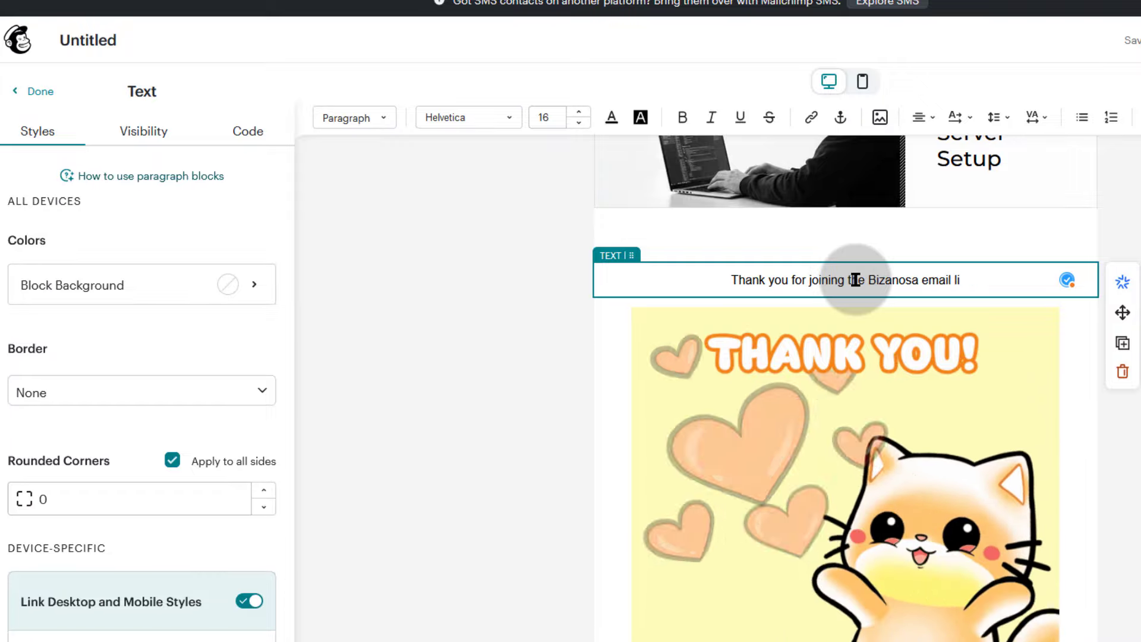
pyautogui.write('st.')
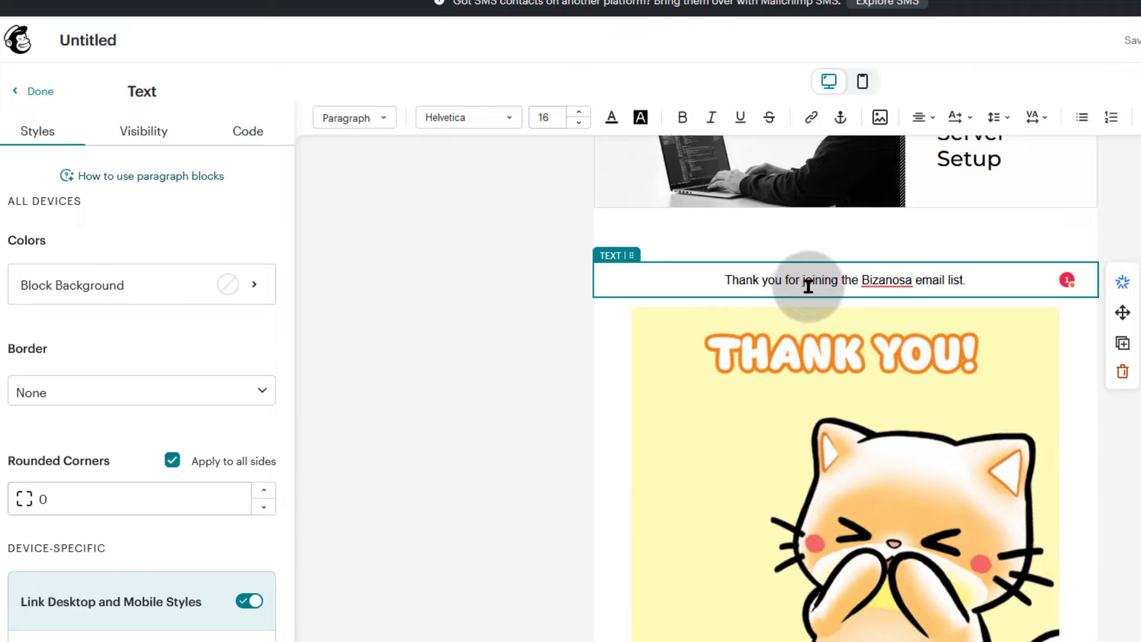
pyautogui.scroll(-1, 838, 340)
pyautogui.scroll(4, 833, 349)
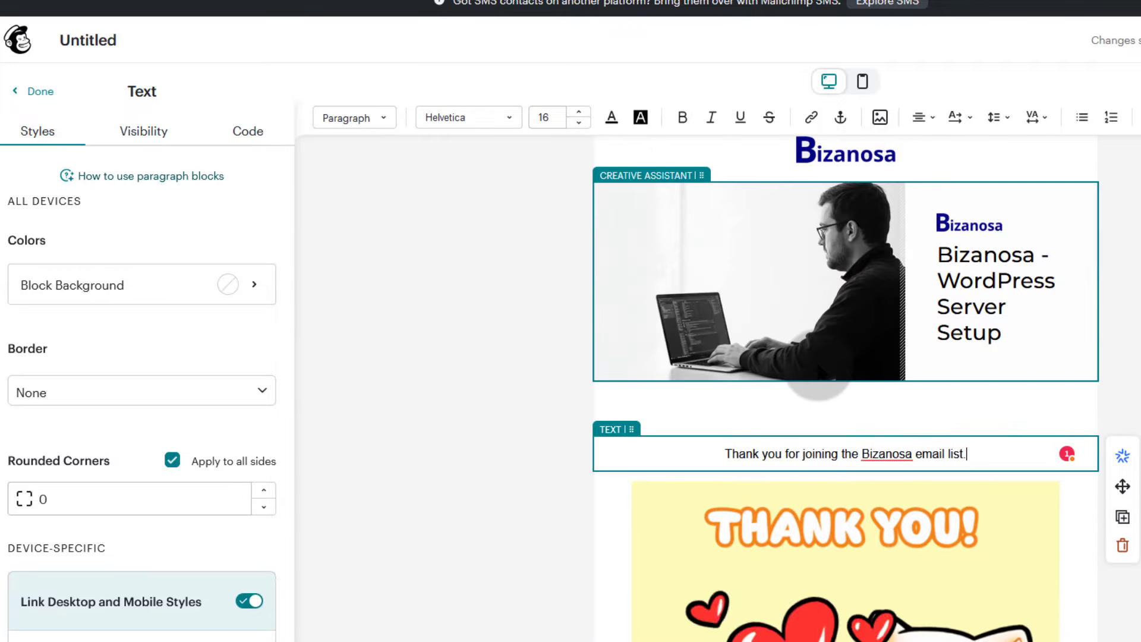
pyautogui.scroll(-4, 879, 461)
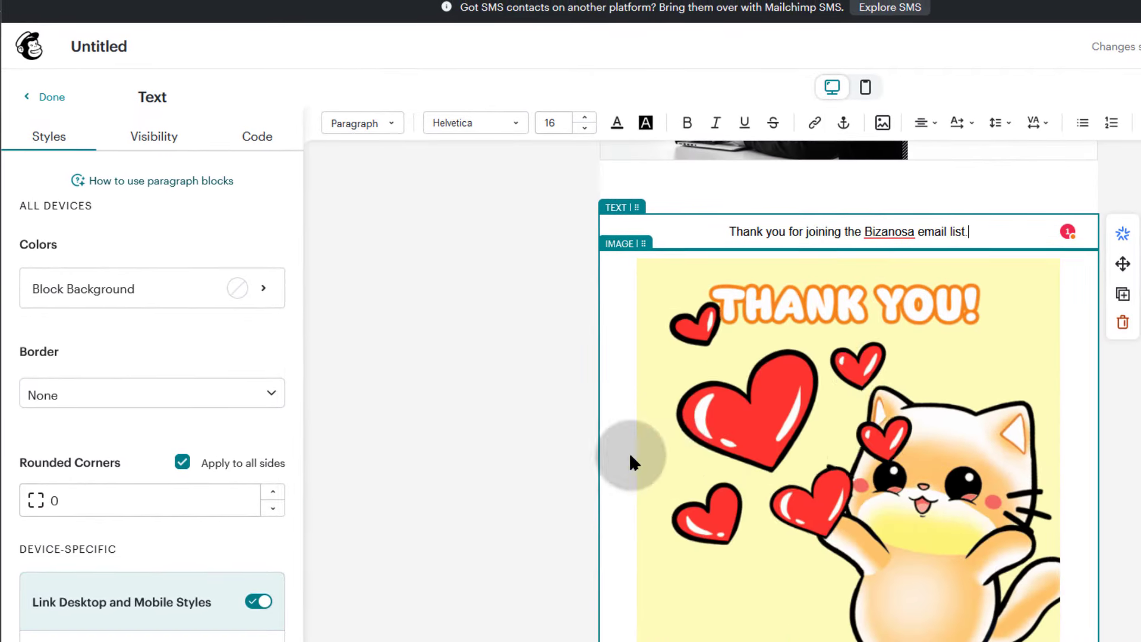
pyautogui.click(487, 466)
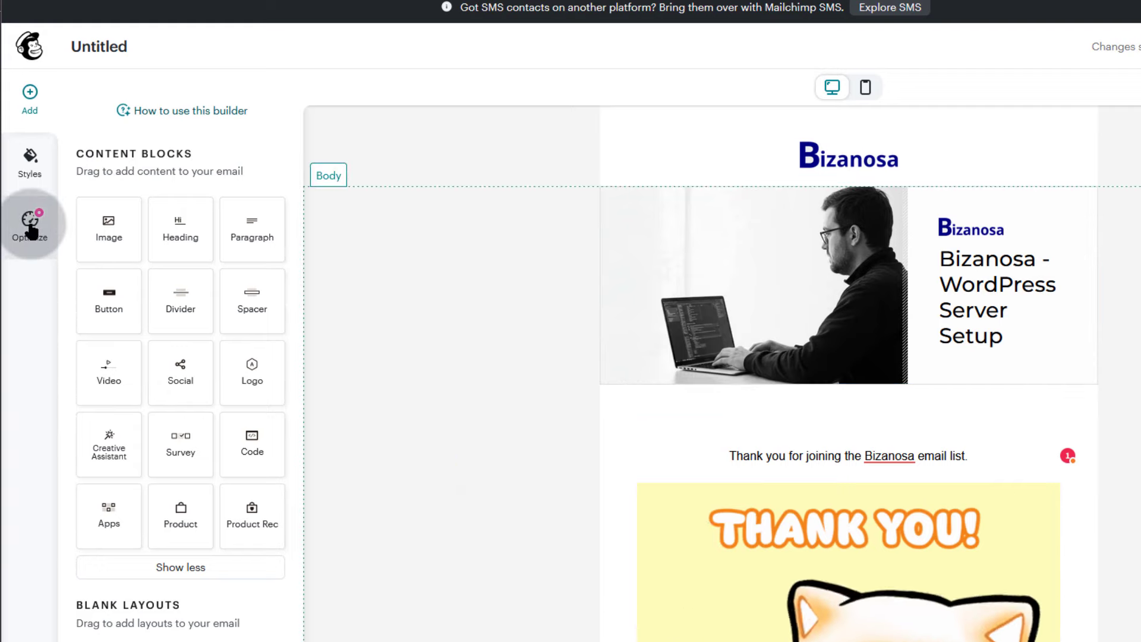
pyautogui.click(29, 226)
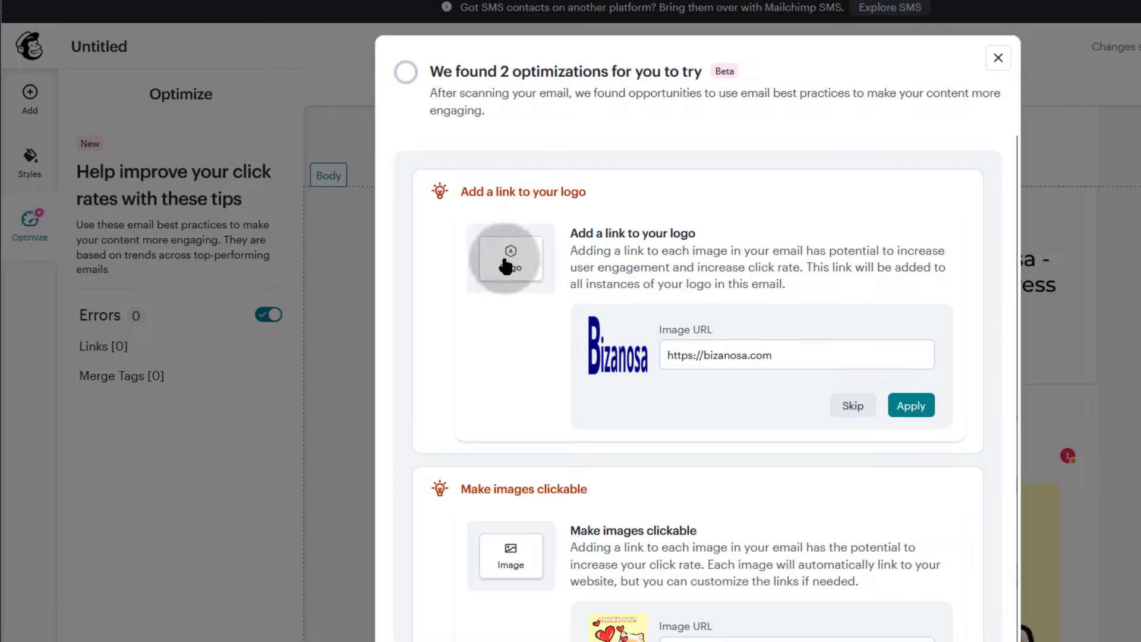
pyautogui.click(807, 354)
pyautogui.click(909, 405)
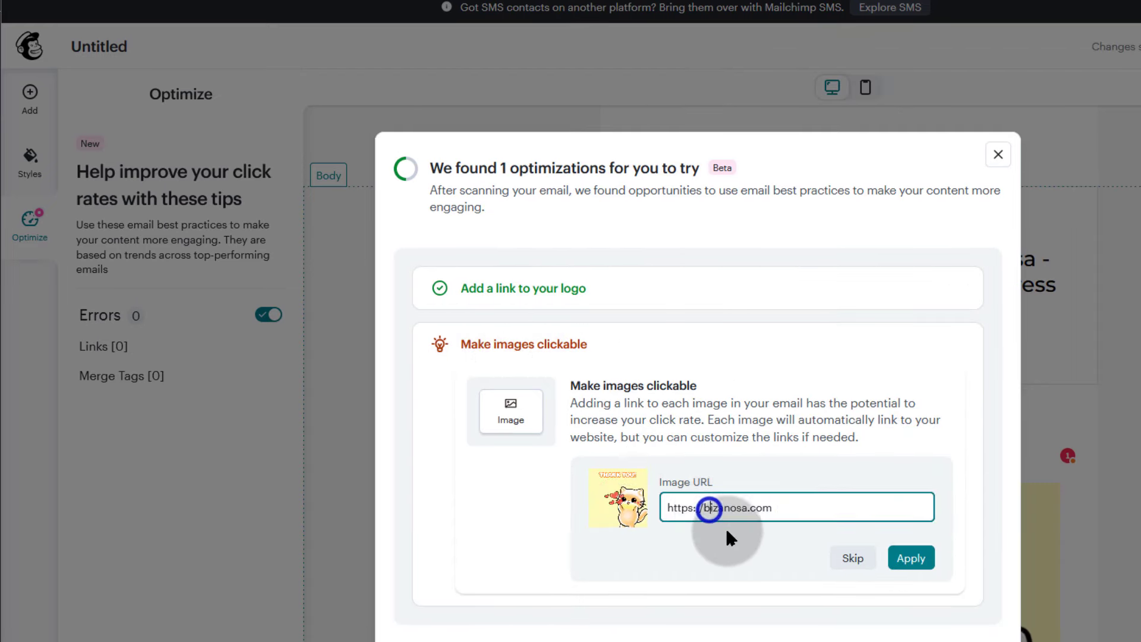
pyautogui.click(912, 557)
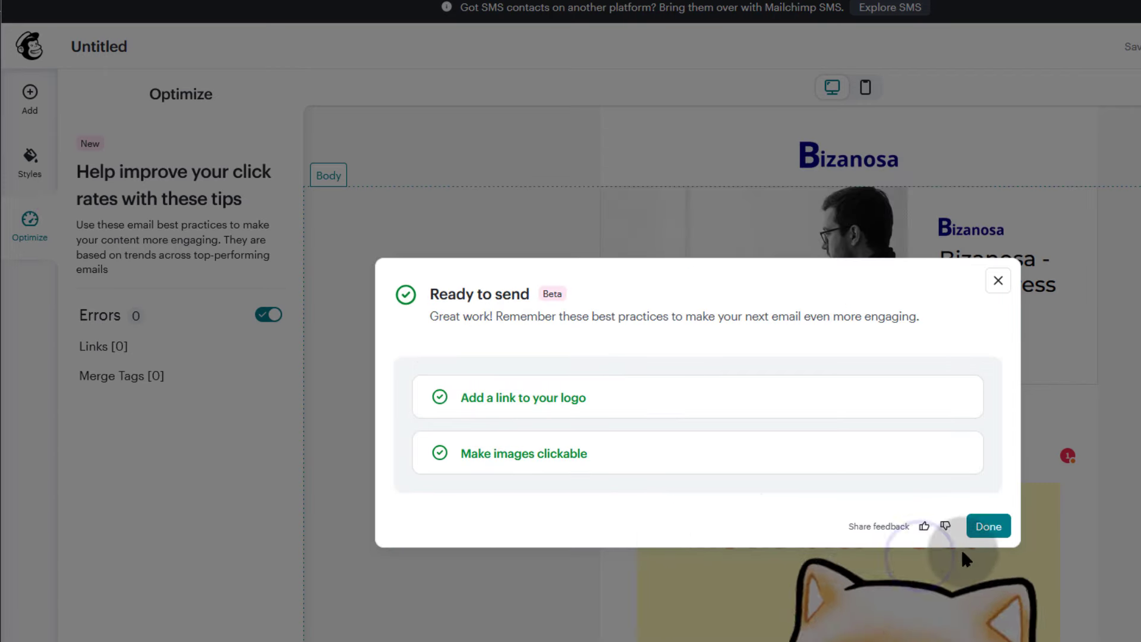
pyautogui.click(990, 527)
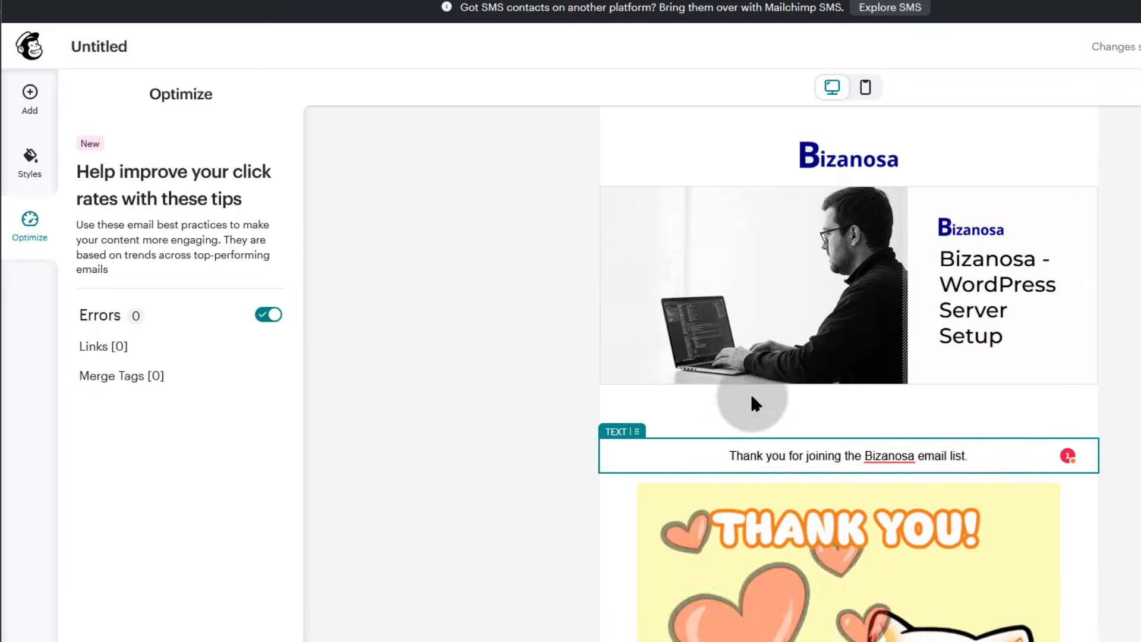
# Add a greeting line above the thank-you sentence, reading "Hi" followed by the First Name merge tag.
pyautogui.click(733, 457)
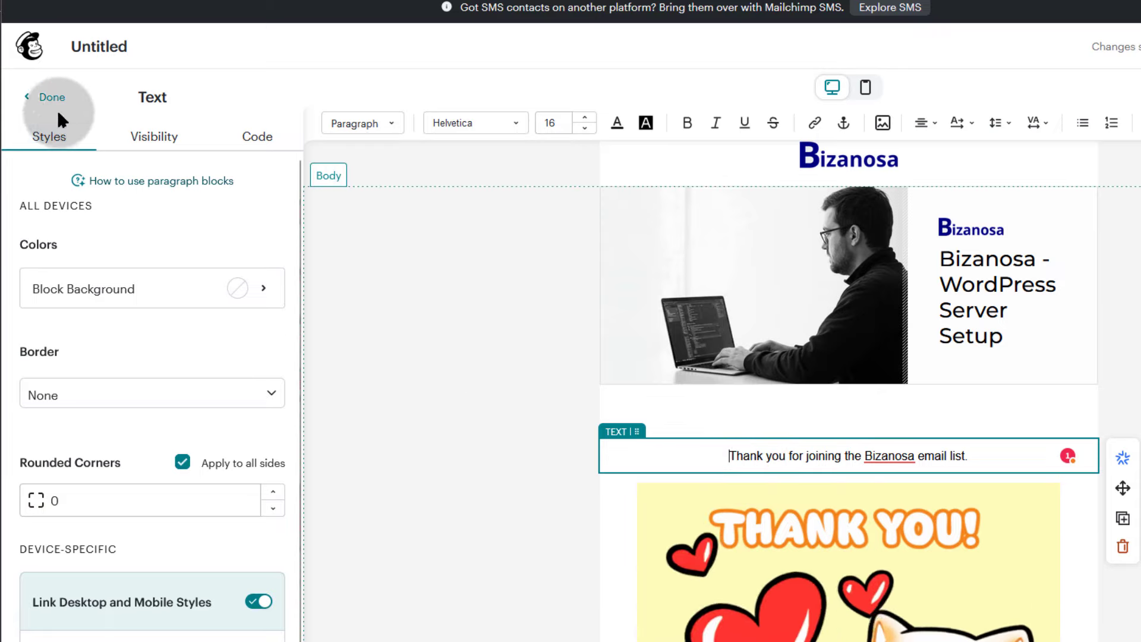
pyautogui.click(43, 97)
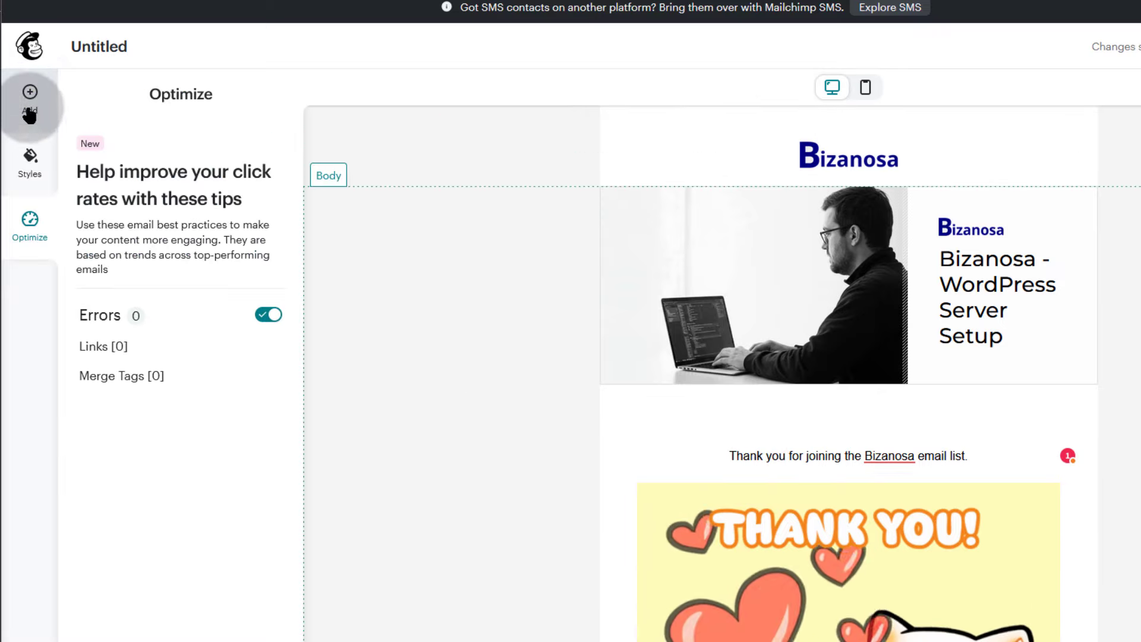
pyautogui.click(31, 96)
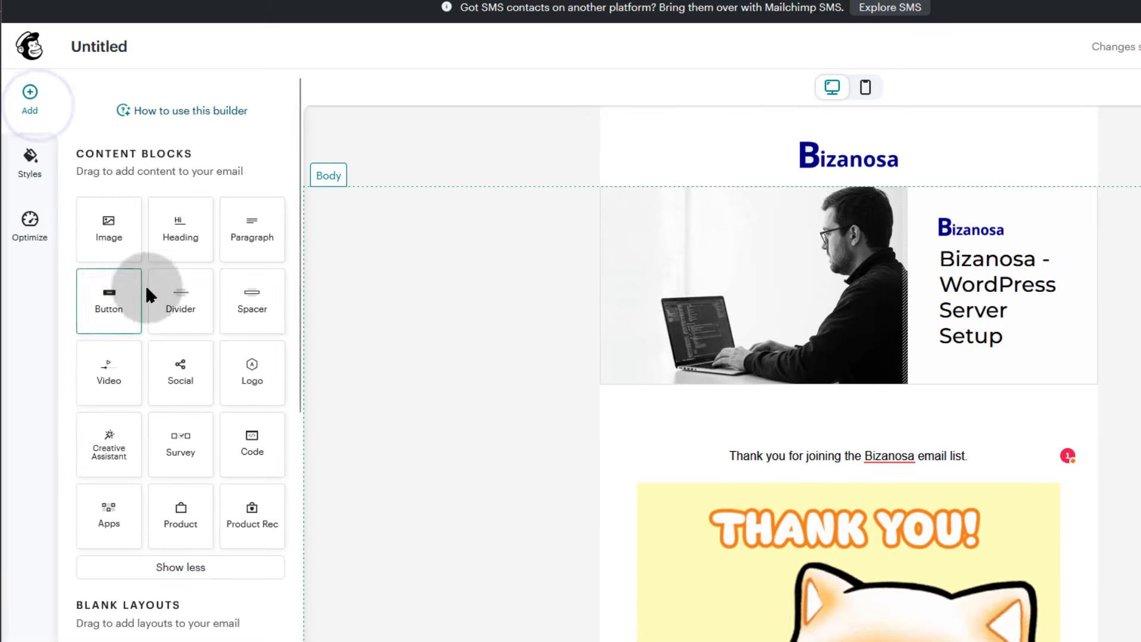
pyautogui.click(727, 453)
pyautogui.press('Return')
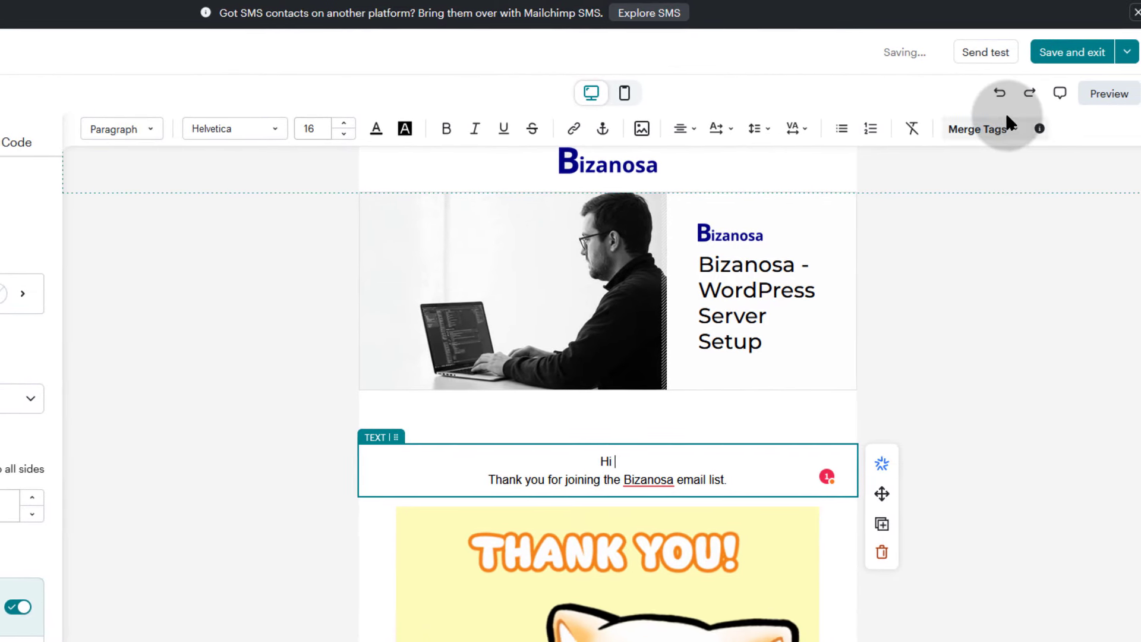
pyautogui.click(1002, 129)
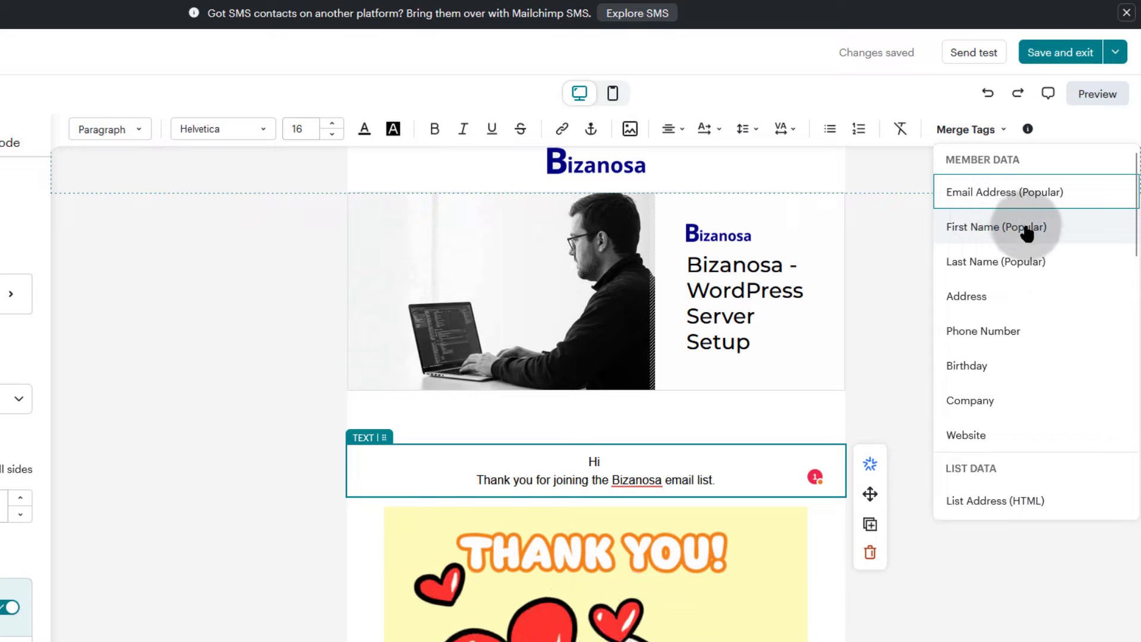
pyautogui.click(992, 231)
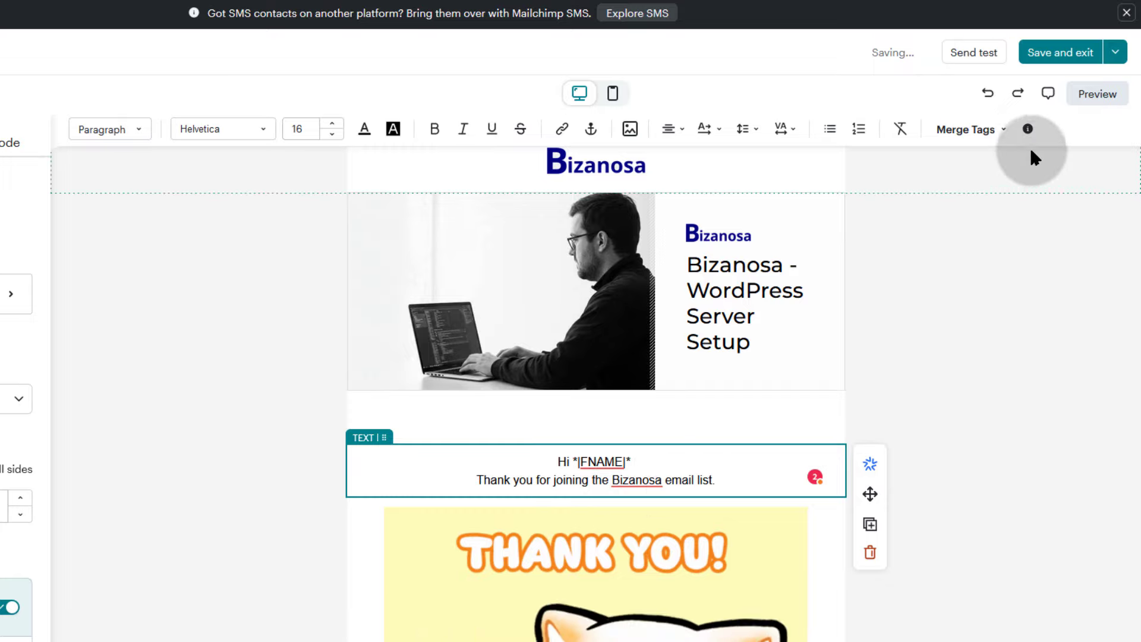
# Complete the greeting line with the Last Name merge tag and a comma, and finish editing the paragraph.
pyautogui.click(1002, 131)
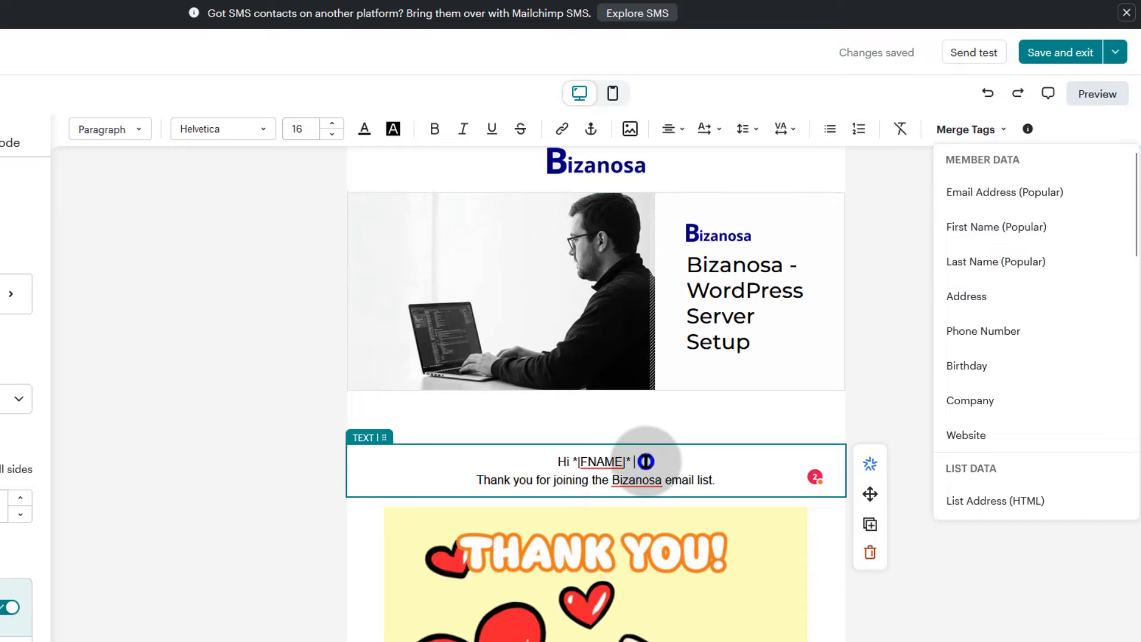
pyautogui.click(1004, 261)
pyautogui.click(680, 461)
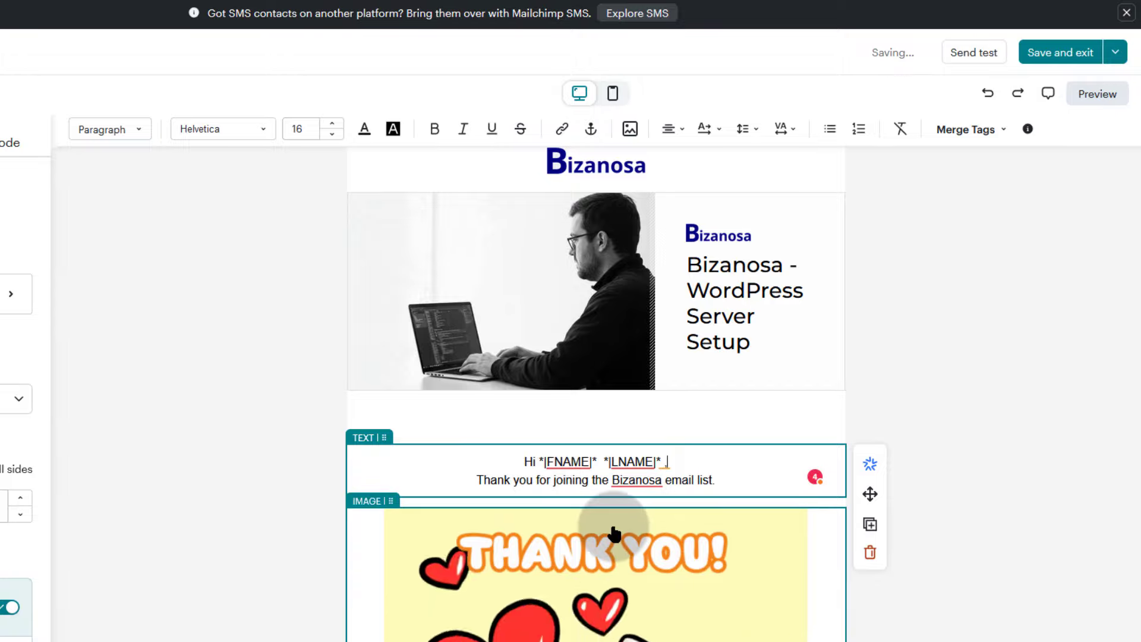
pyautogui.scroll(-4, 614, 533)
pyautogui.scroll(4, 591, 542)
pyautogui.scroll(-4, 602, 480)
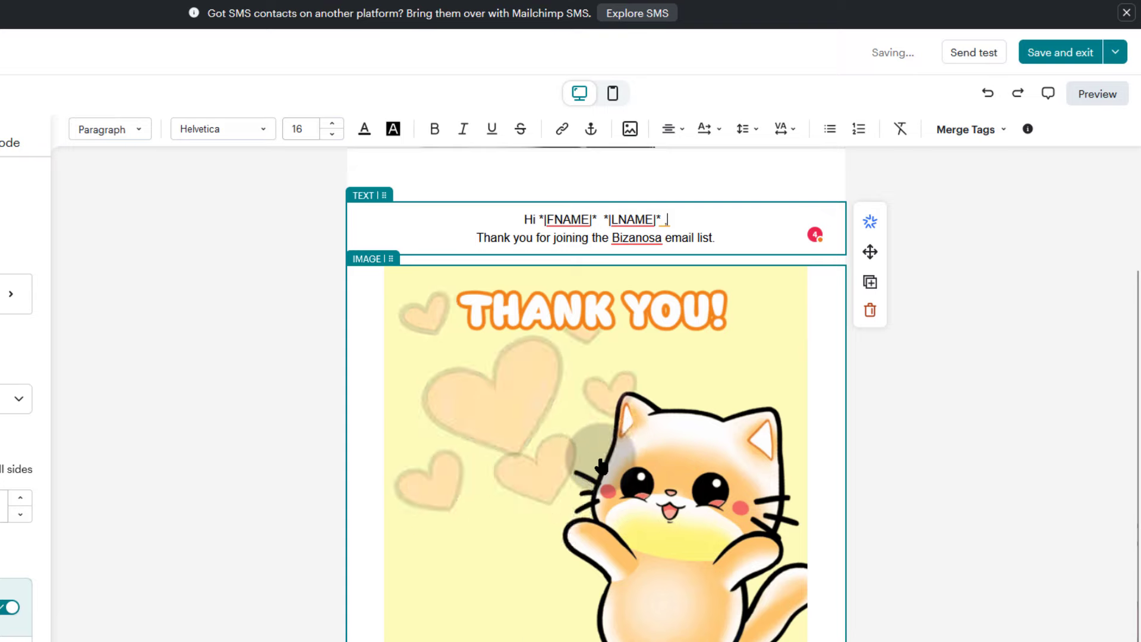
pyautogui.scroll(4, 232, 344)
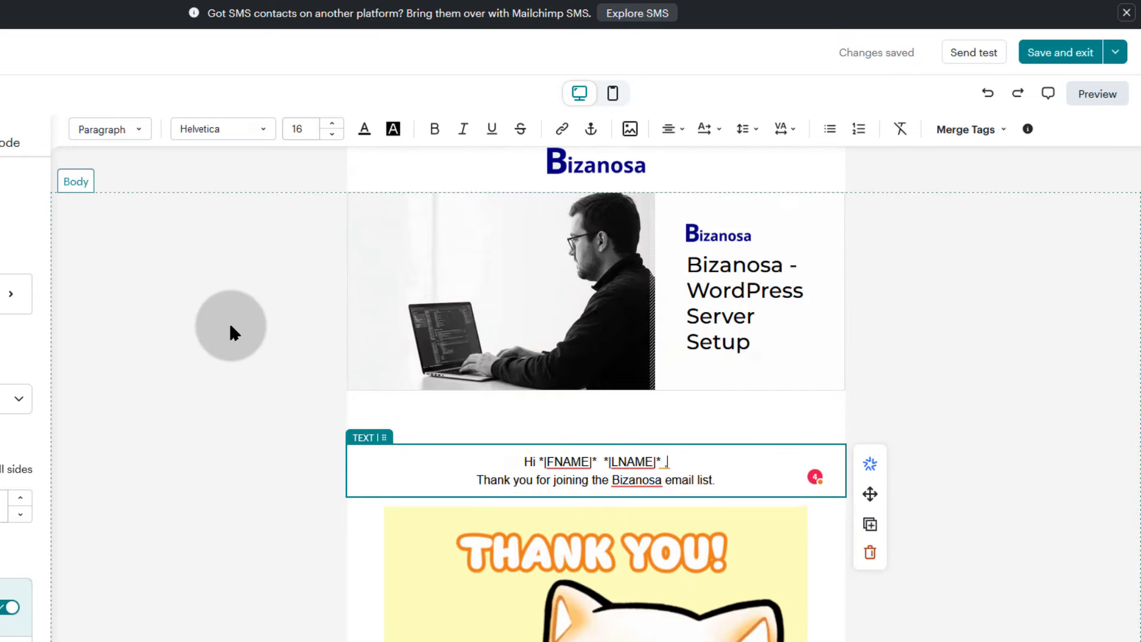
pyautogui.click(231, 326)
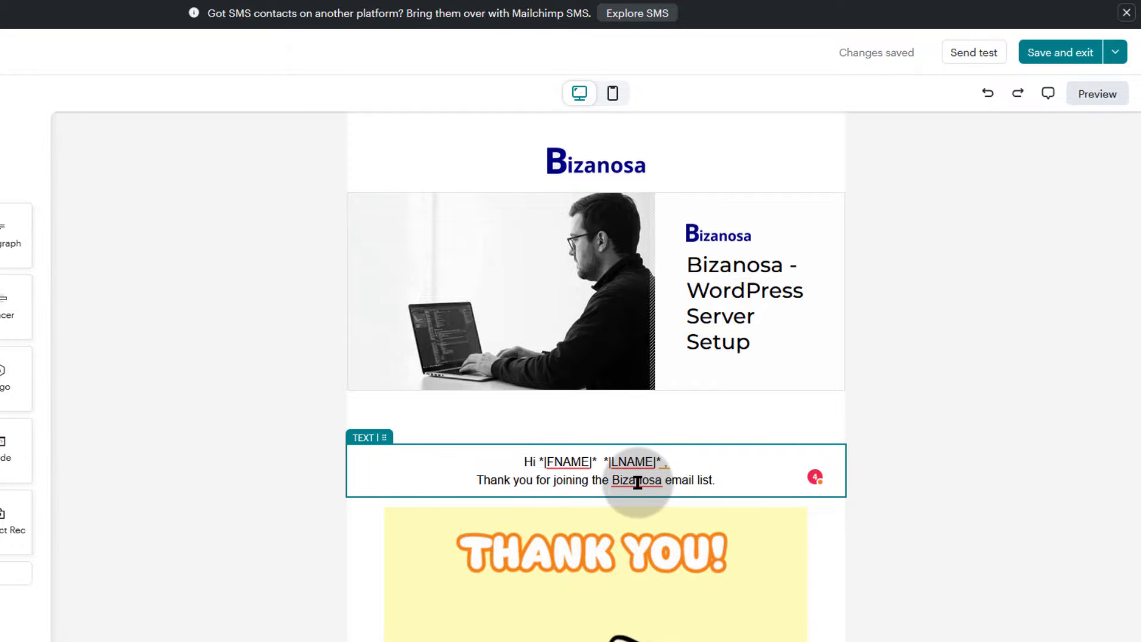
# Add a button block between the welcome paragraph and the GIF, with Web as its link type.
pyautogui.scroll(-4, 654, 488)
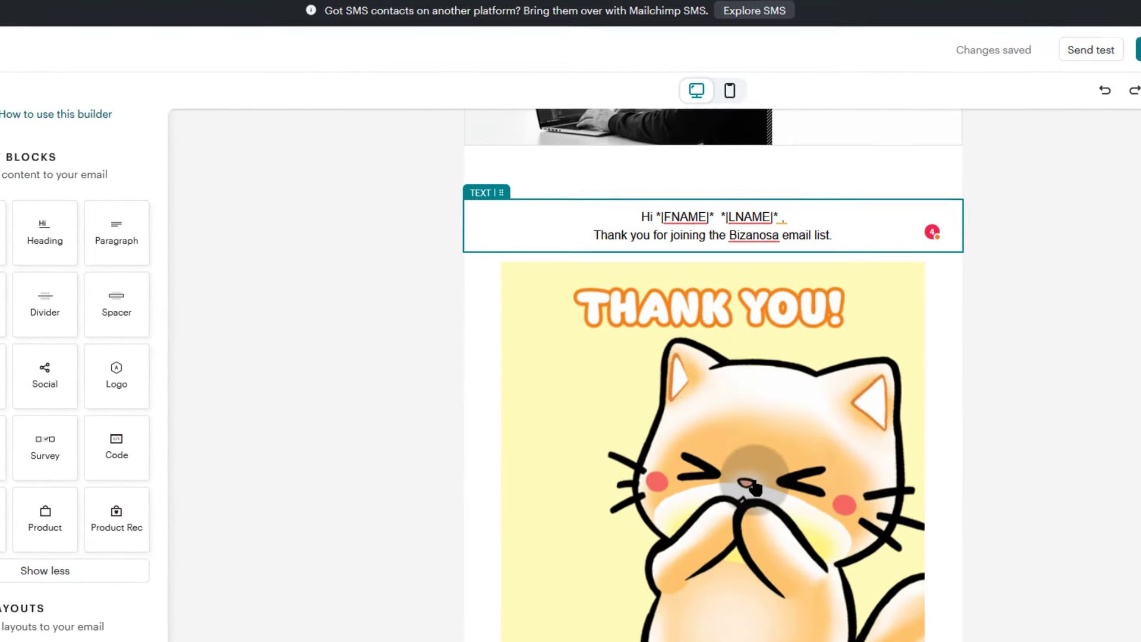
pyautogui.scroll(4, 755, 487)
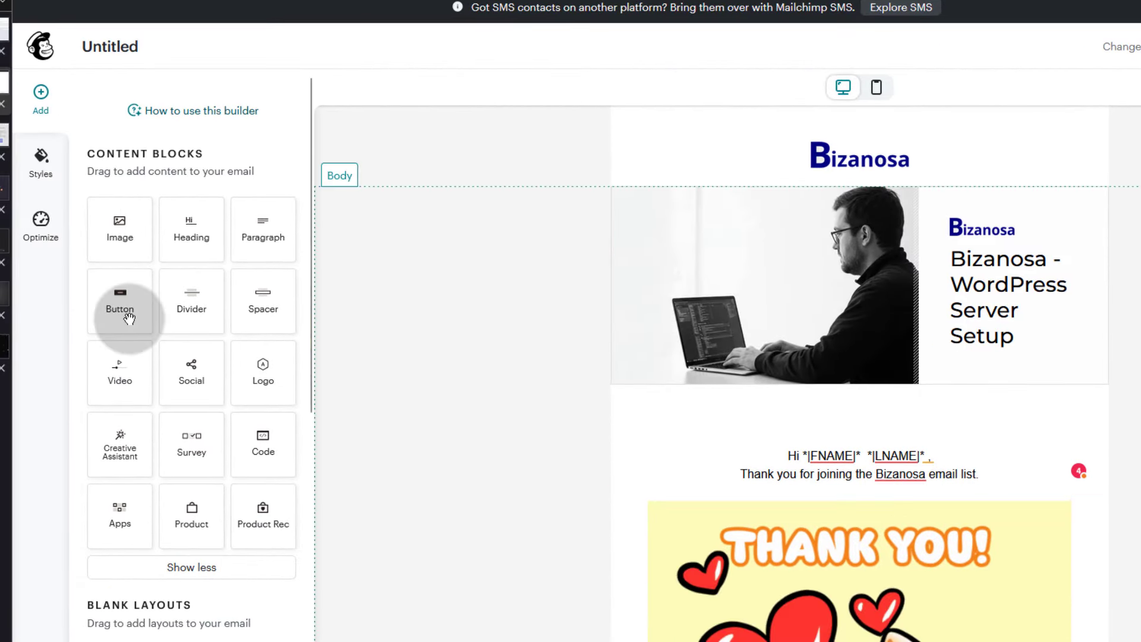
pyautogui.moveTo(129, 319); pyautogui.dragTo(879, 499)
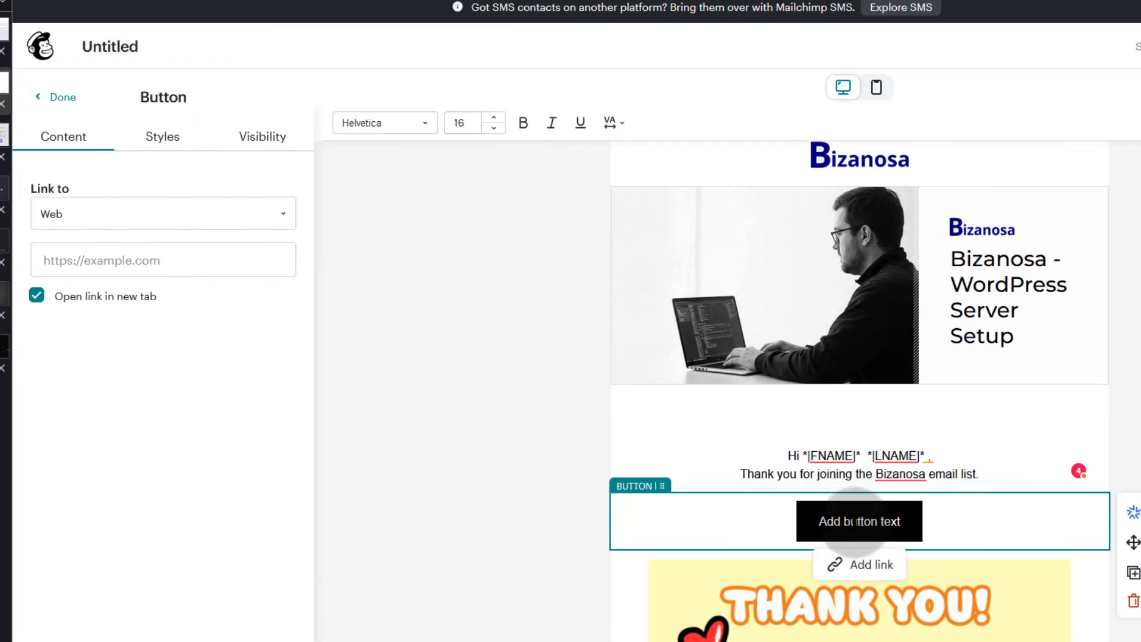
pyautogui.click(867, 569)
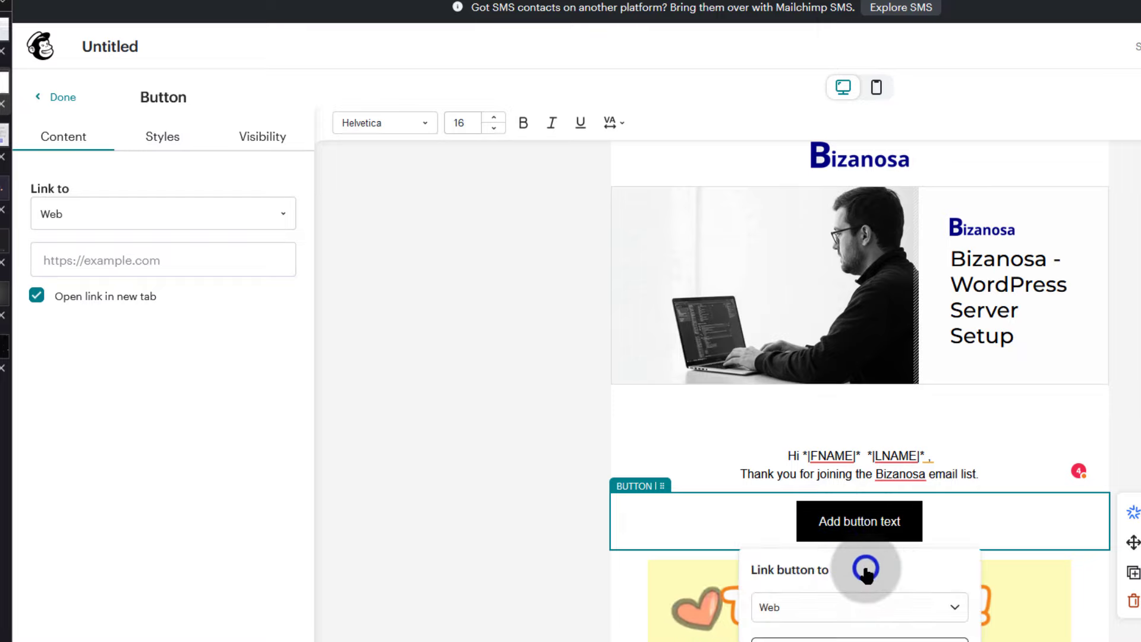
pyautogui.click(830, 605)
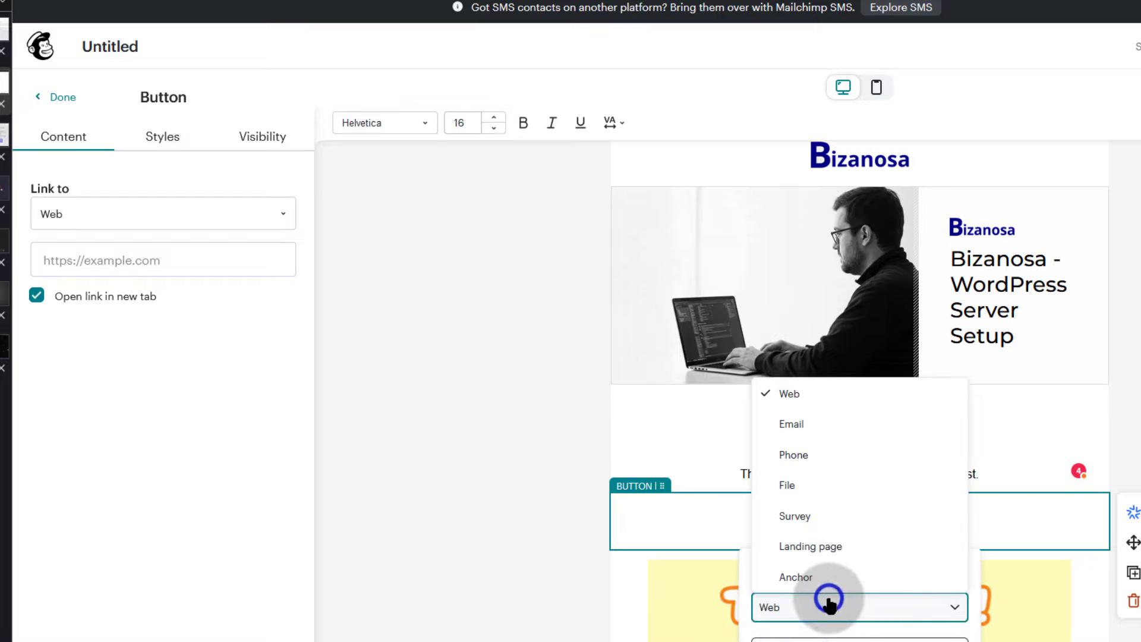
pyautogui.click(795, 390)
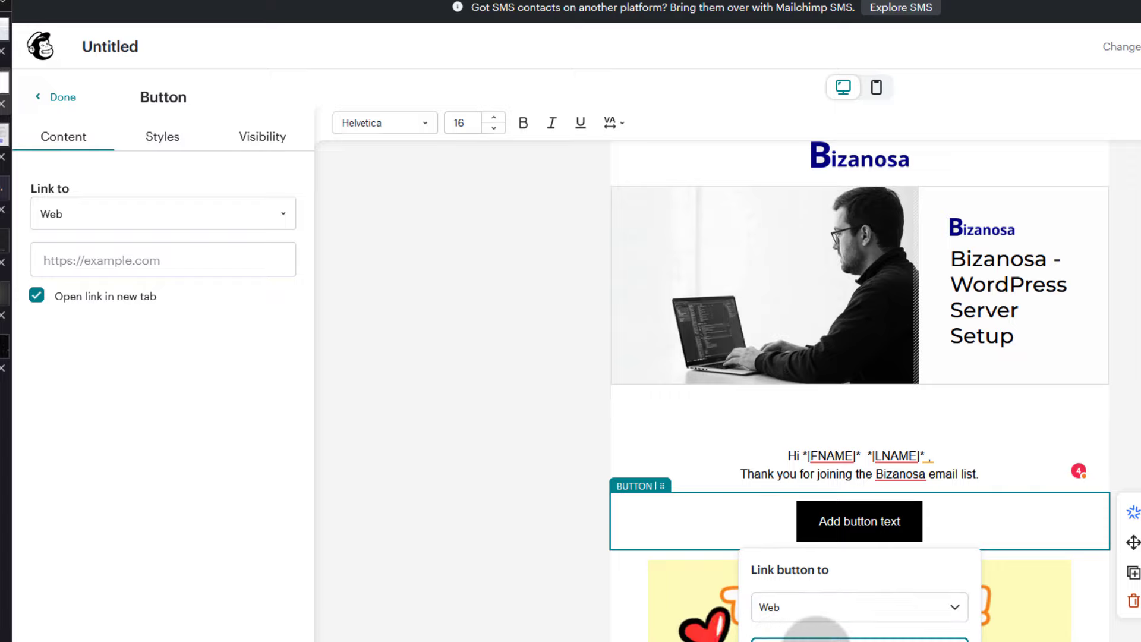
pyautogui.click(95, 259)
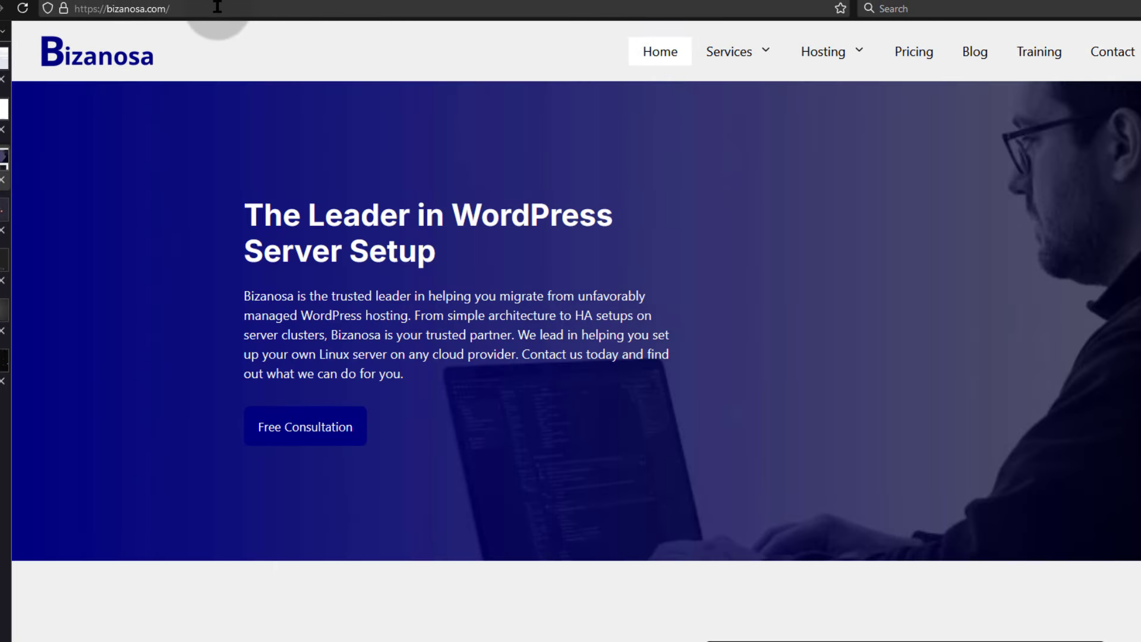
pyautogui.click(217, 7)
pyautogui.rightClick(217, 7)
pyautogui.click(271, 89)
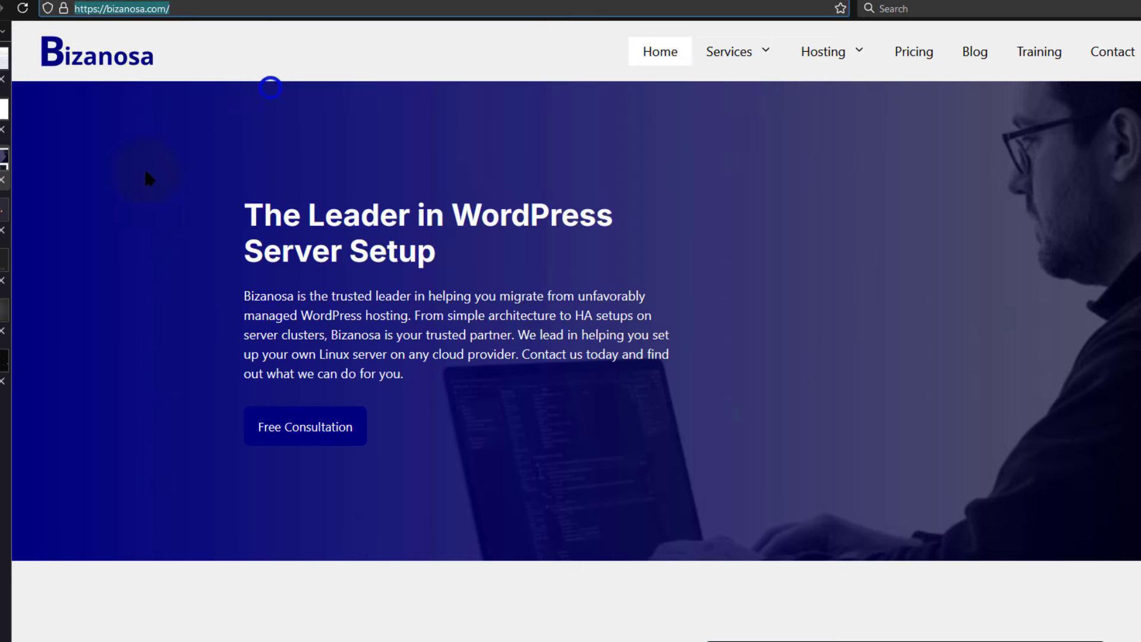
pyautogui.click(4, 113)
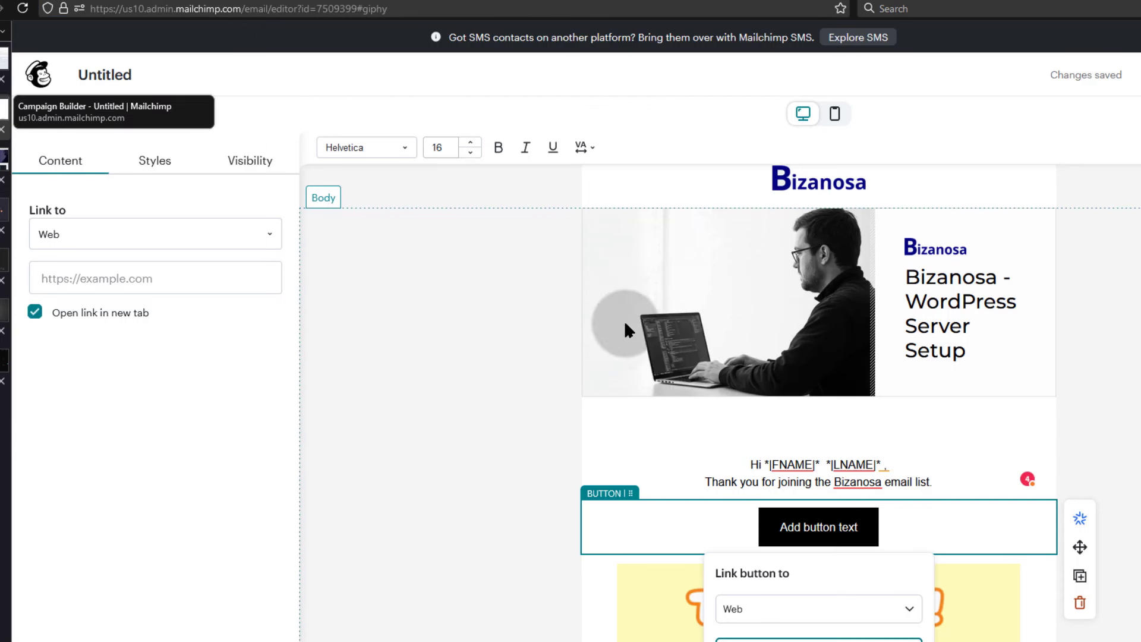
pyautogui.click(107, 278)
pyautogui.rightClick(107, 279)
pyautogui.click(147, 389)
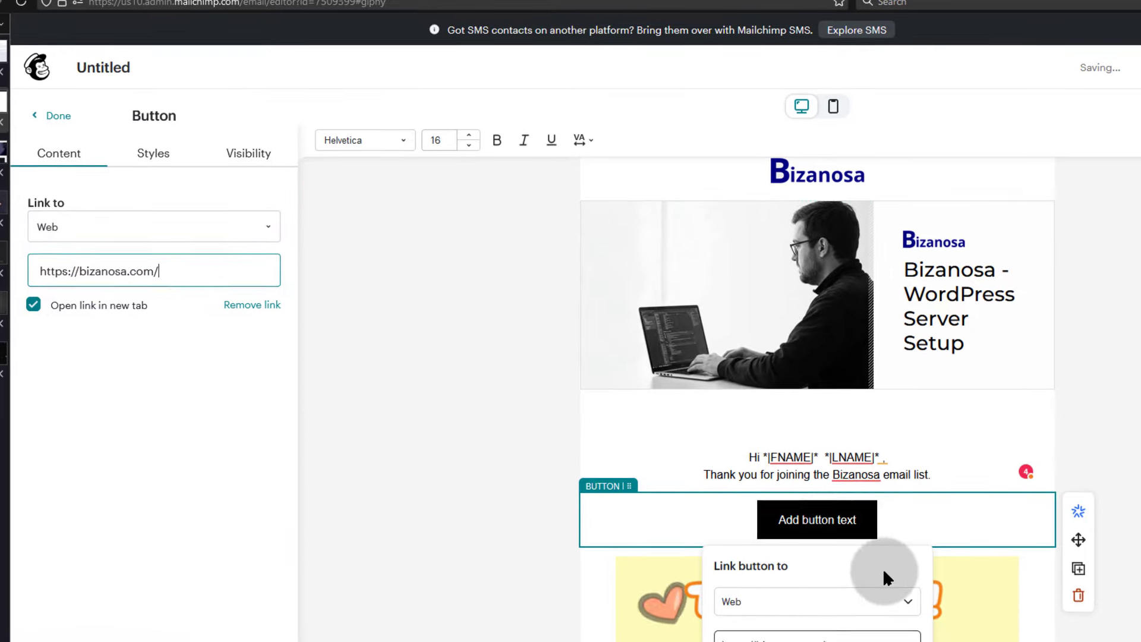
# Label the button "Visit us" and set its fill color to the brand kit's navy blue.
pyautogui.click(850, 476)
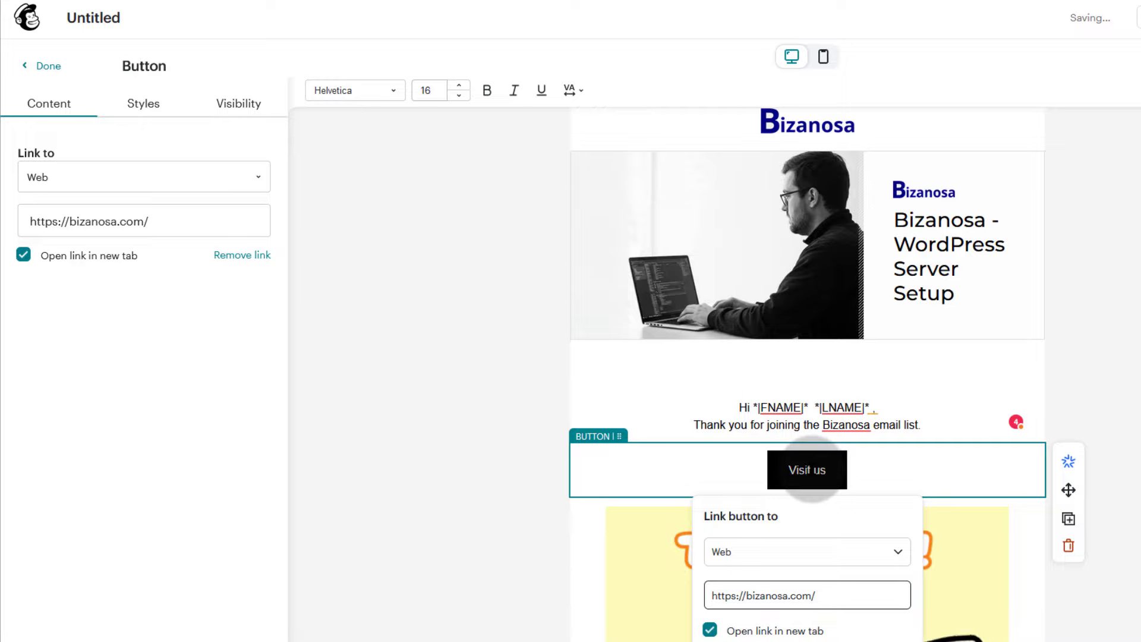
pyautogui.click(147, 110)
pyautogui.scroll(-1, 196, 404)
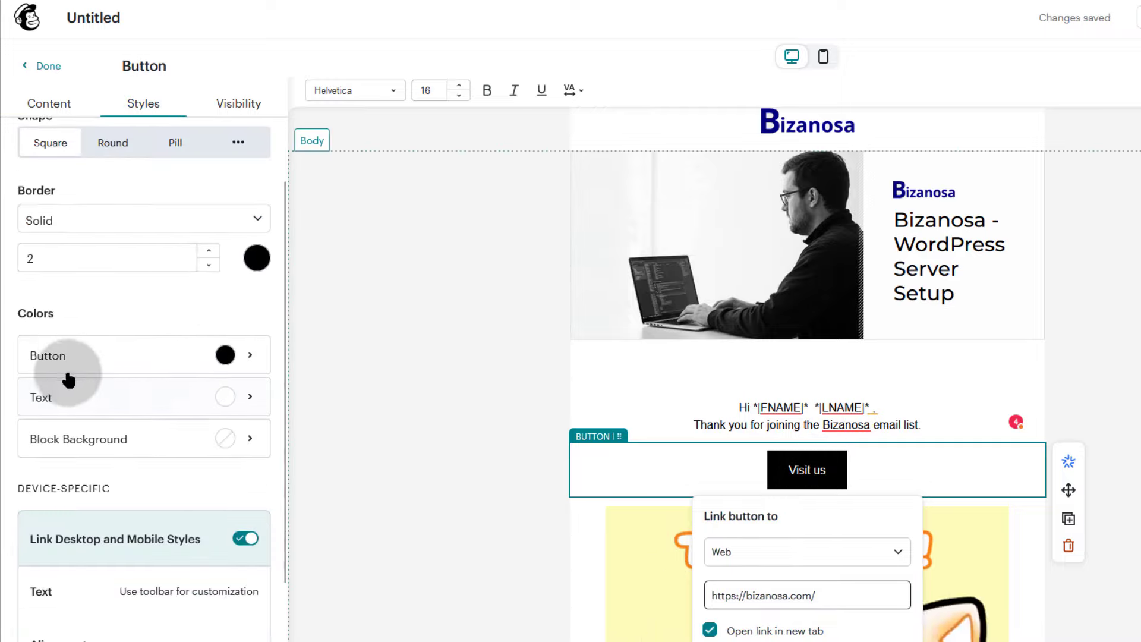
pyautogui.click(224, 355)
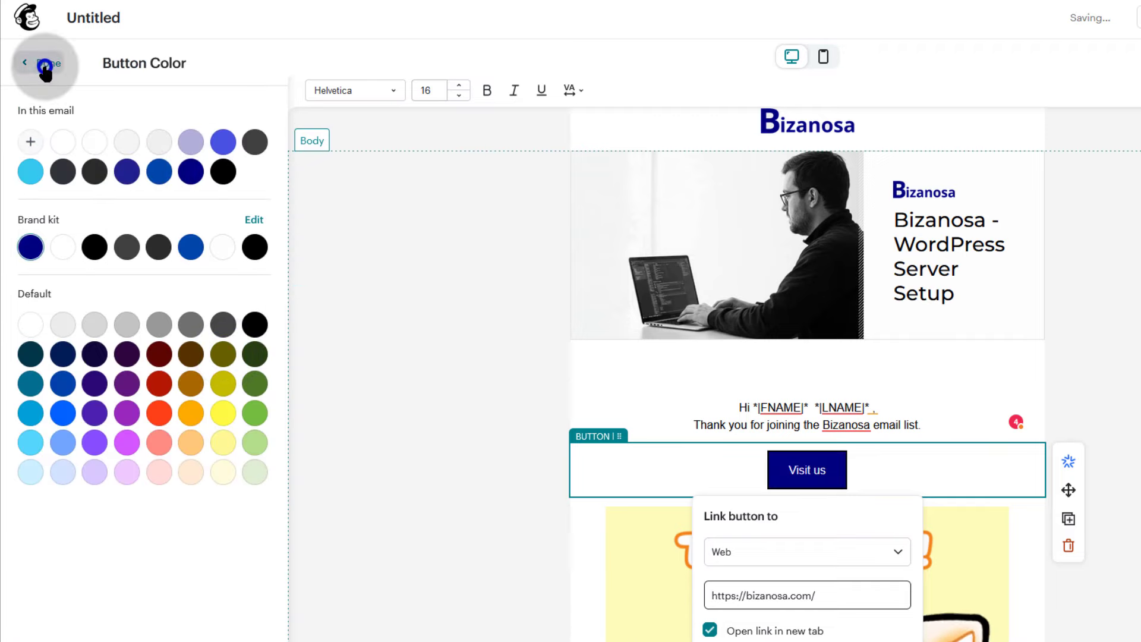
pyautogui.click(46, 66)
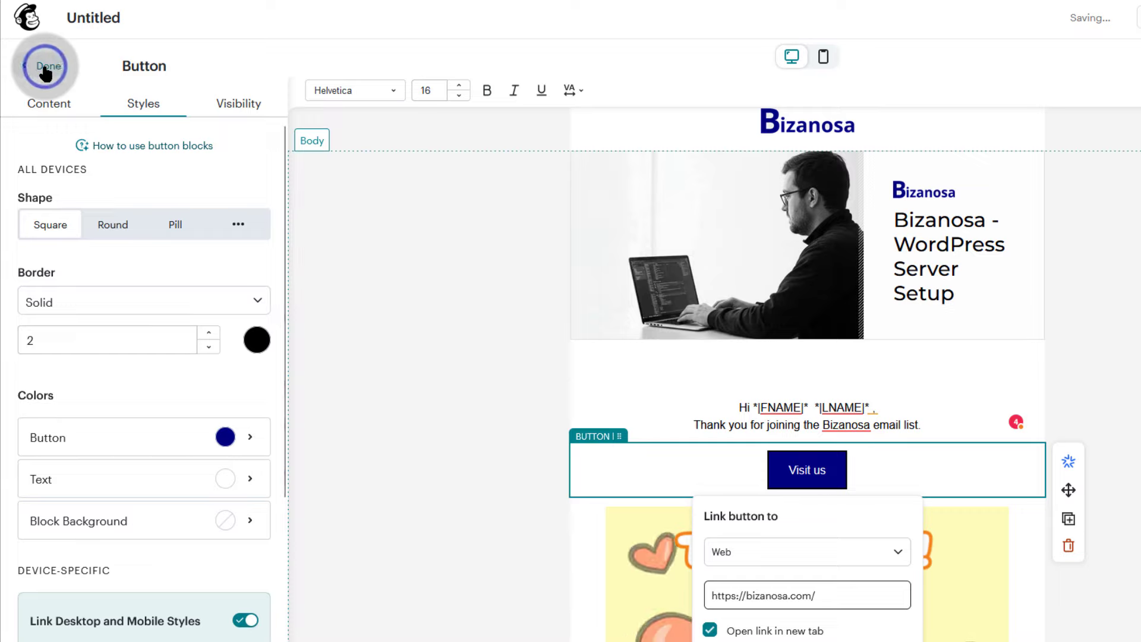
# Set the "Visit us" button's border style to None.
pyautogui.click(96, 302)
pyautogui.click(252, 301)
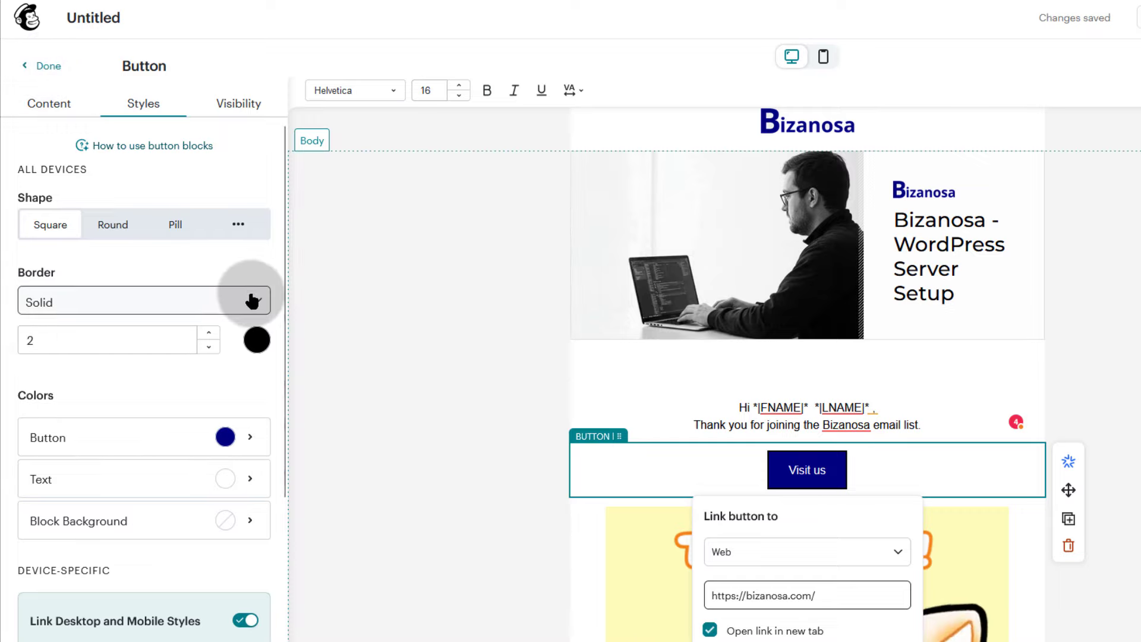
pyautogui.click(257, 302)
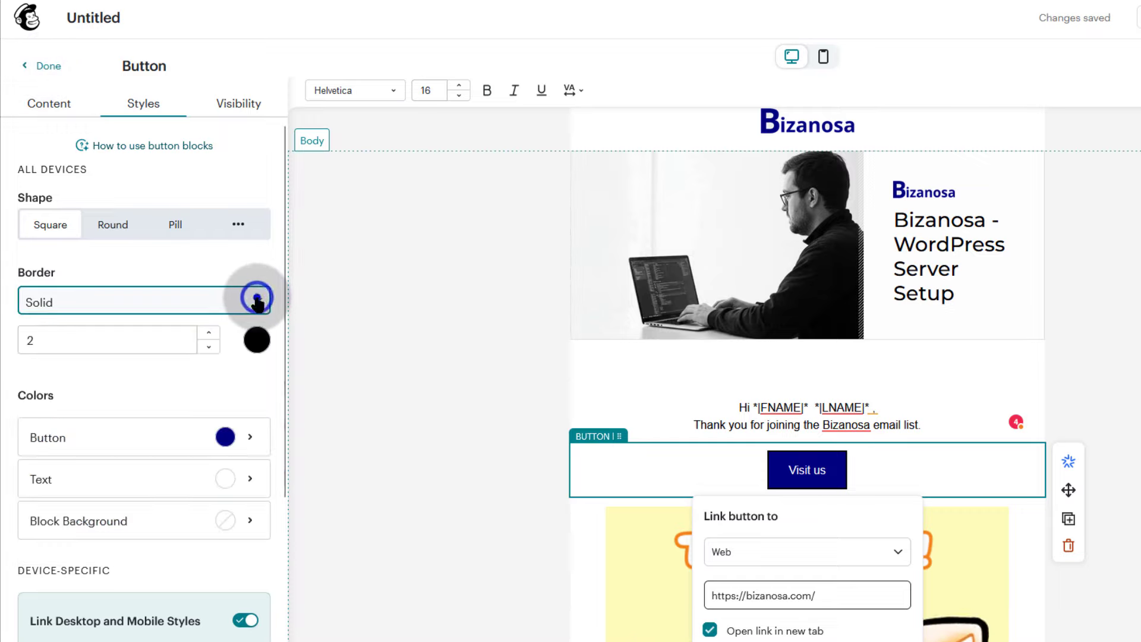
pyautogui.click(257, 302)
pyautogui.click(80, 330)
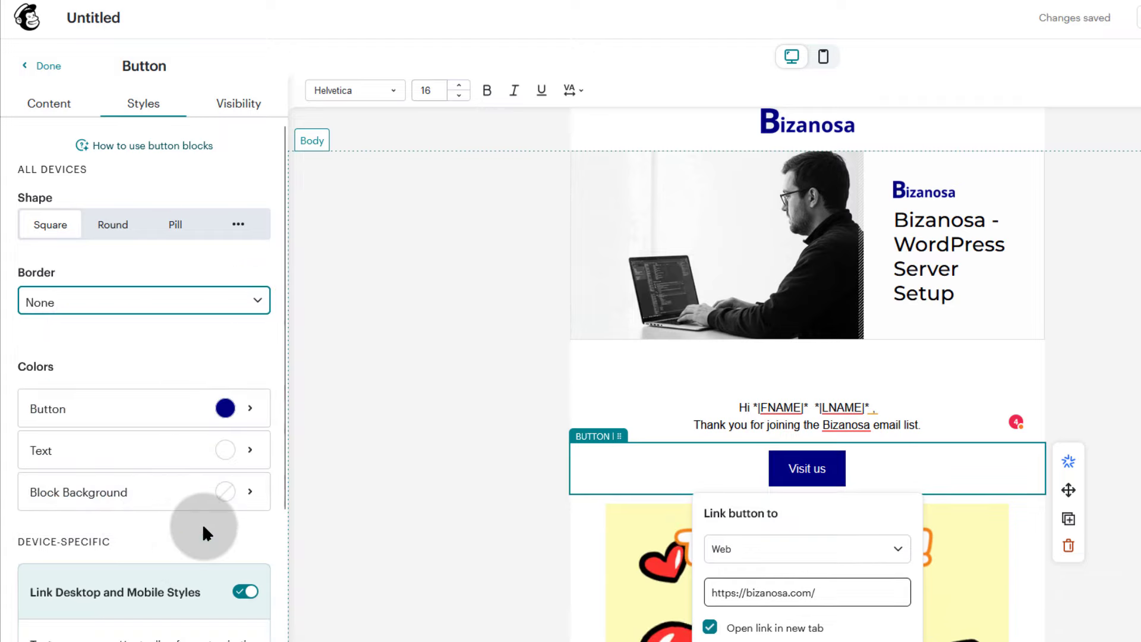
# Set the "Visit us" button's shape to Round and close its link settings.
pyautogui.click(112, 224)
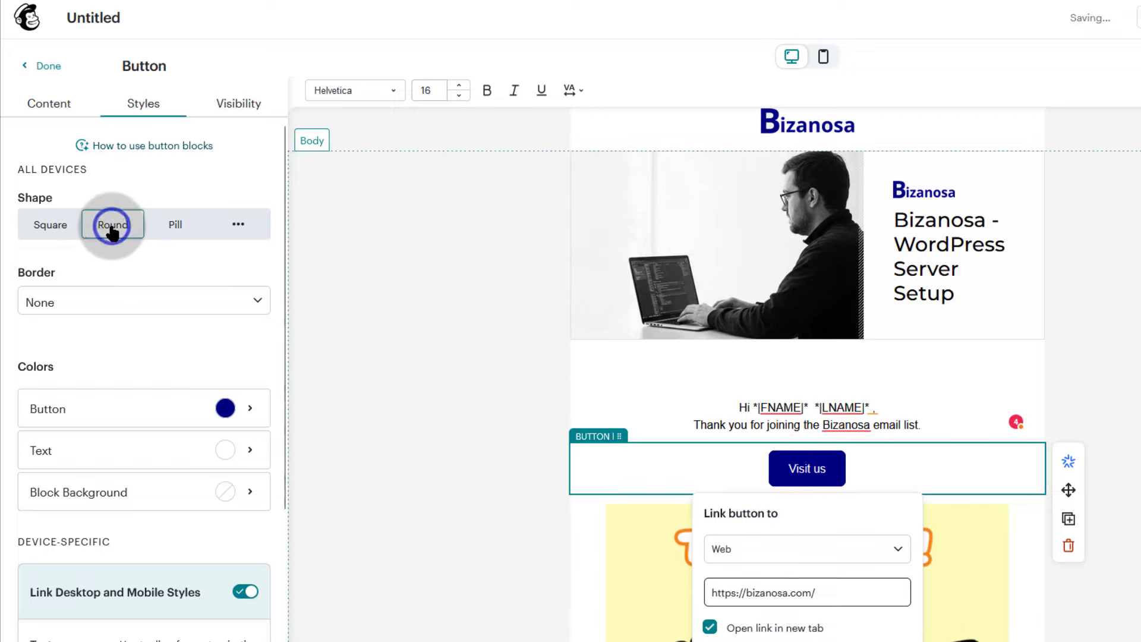
pyautogui.scroll(-3, 119, 416)
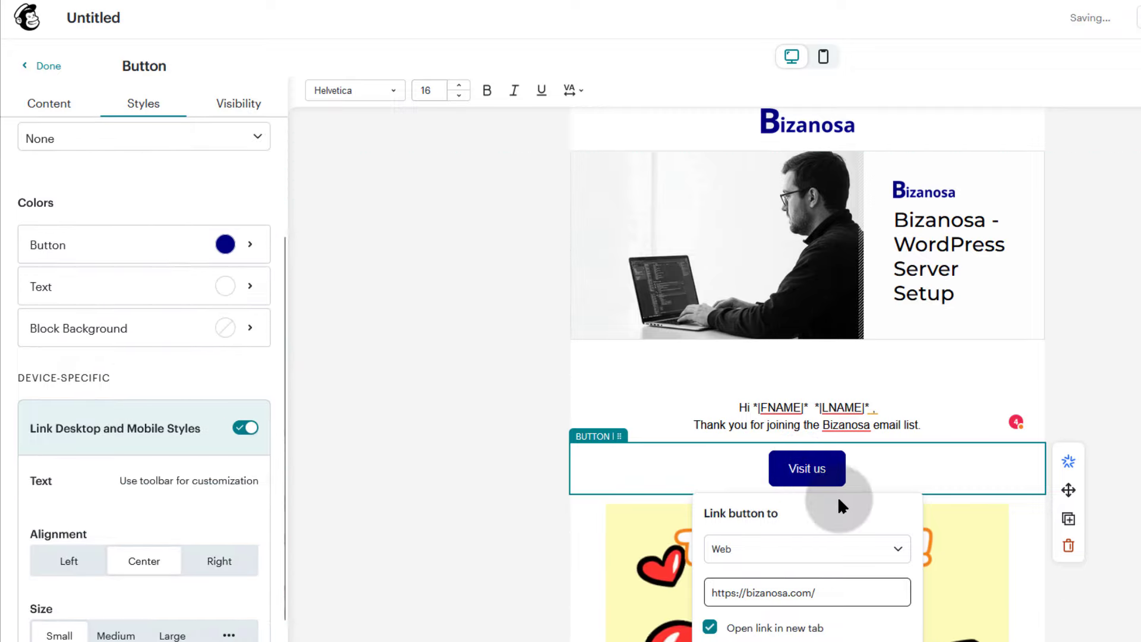
pyautogui.scroll(3, 168, 296)
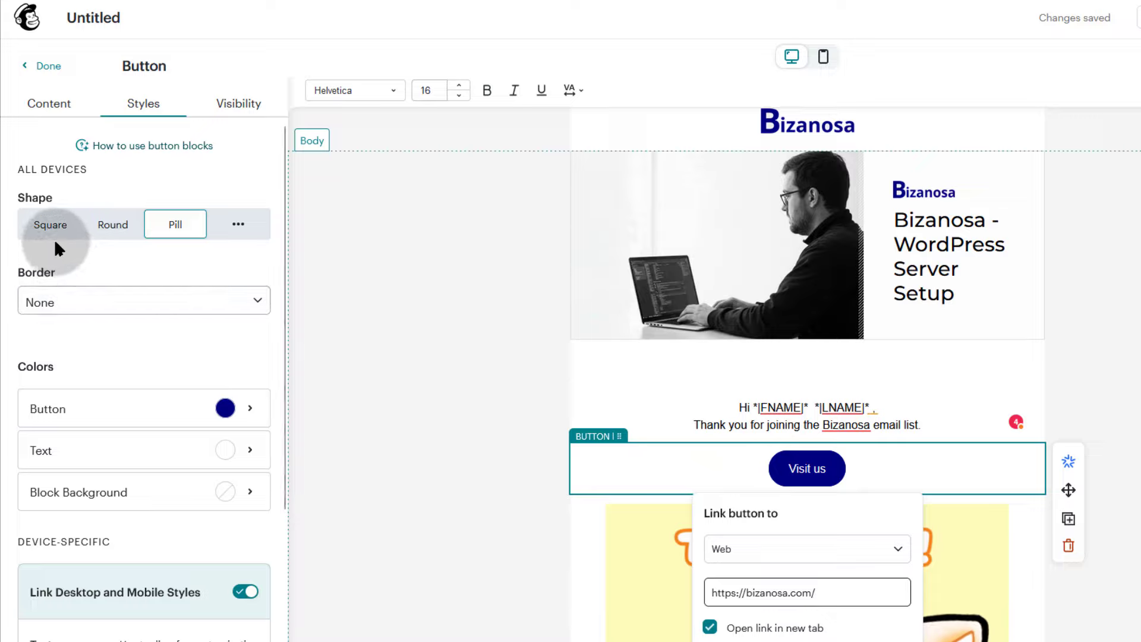
pyautogui.click(116, 227)
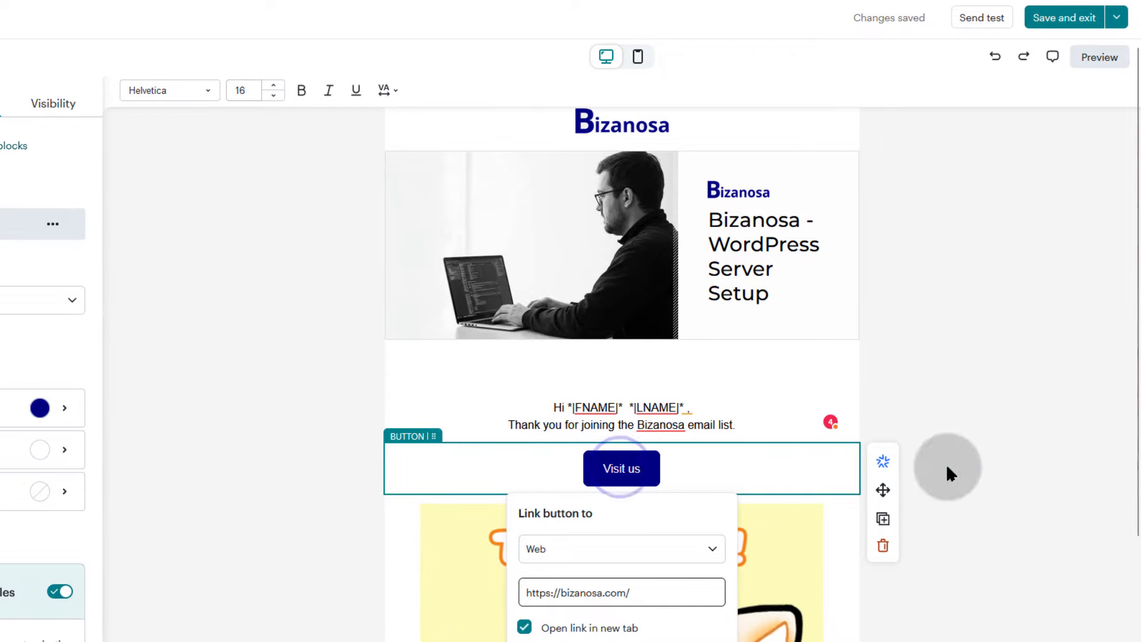
pyautogui.scroll(-5, 687, 360)
pyautogui.scroll(5, 686, 355)
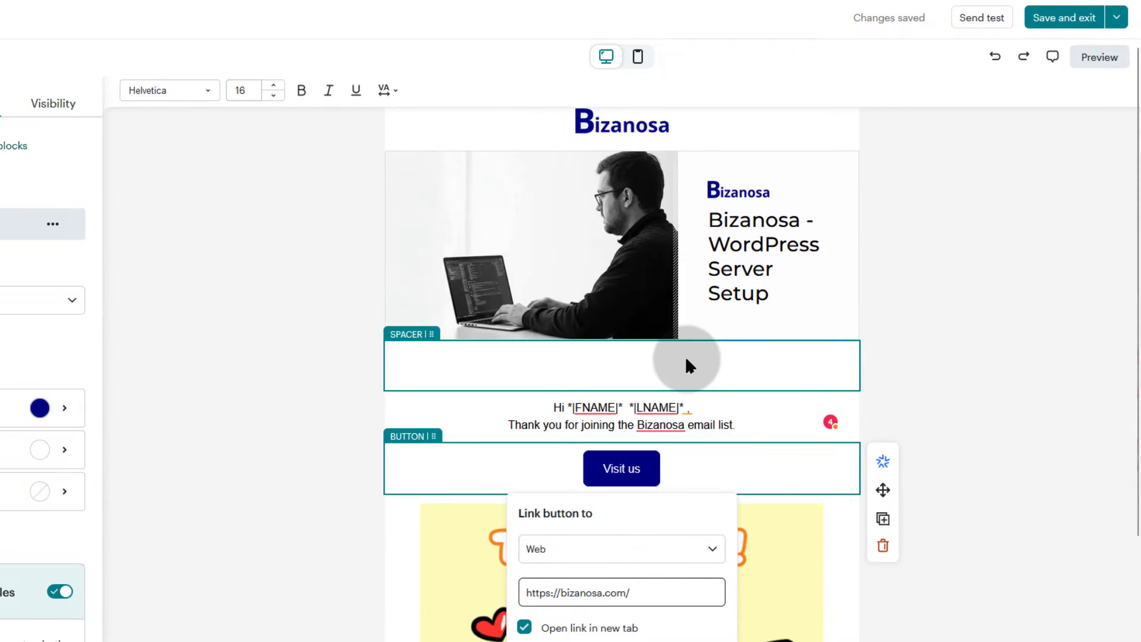
pyautogui.scroll(-5, 686, 356)
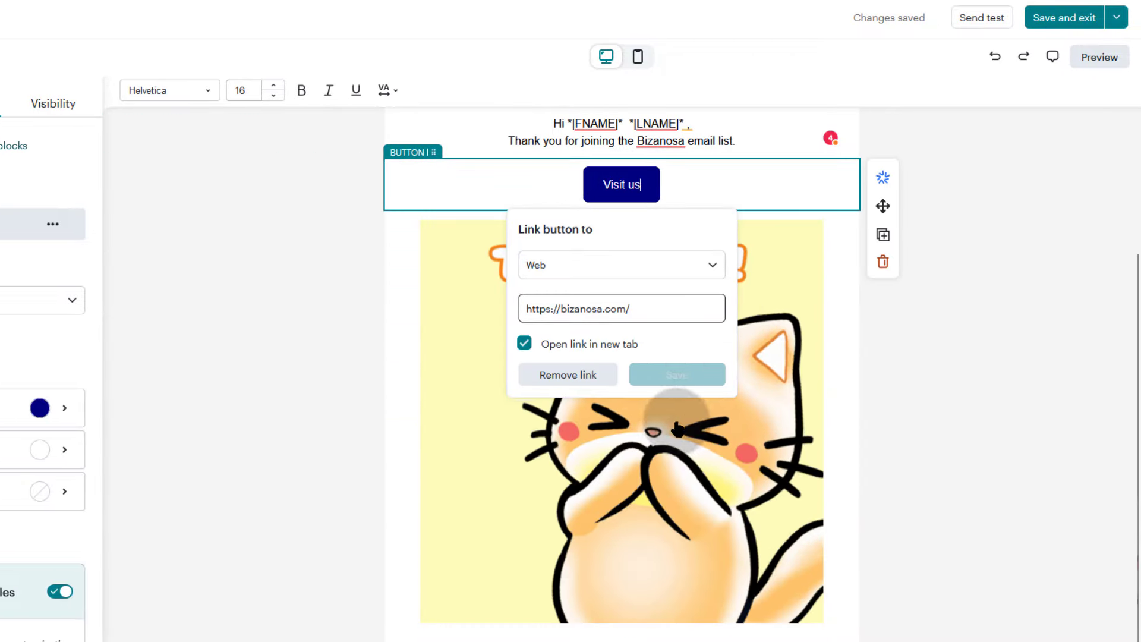
pyautogui.click(673, 365)
pyautogui.click(684, 179)
pyautogui.click(790, 276)
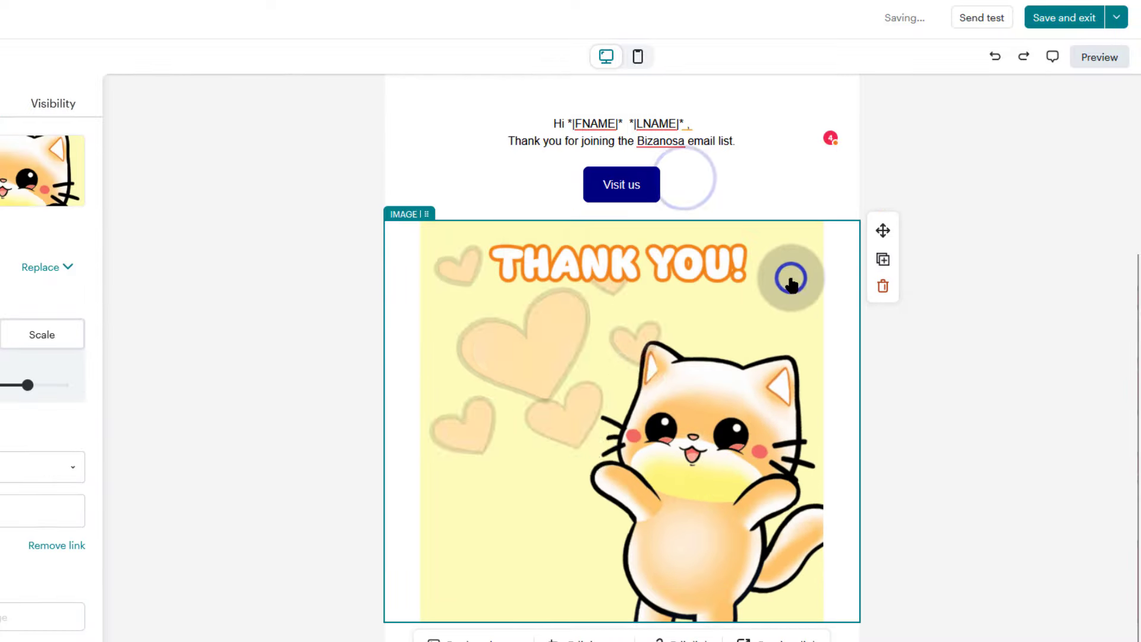
# Try to save the email design as a template named "sample 1".
pyautogui.click(1117, 17)
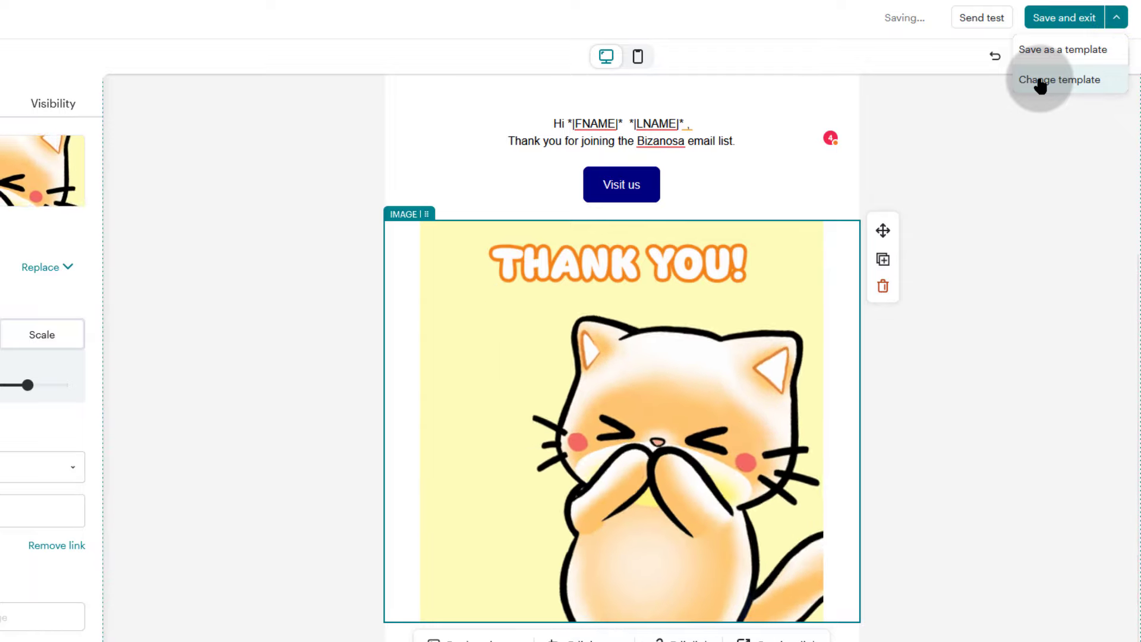
pyautogui.click(1061, 50)
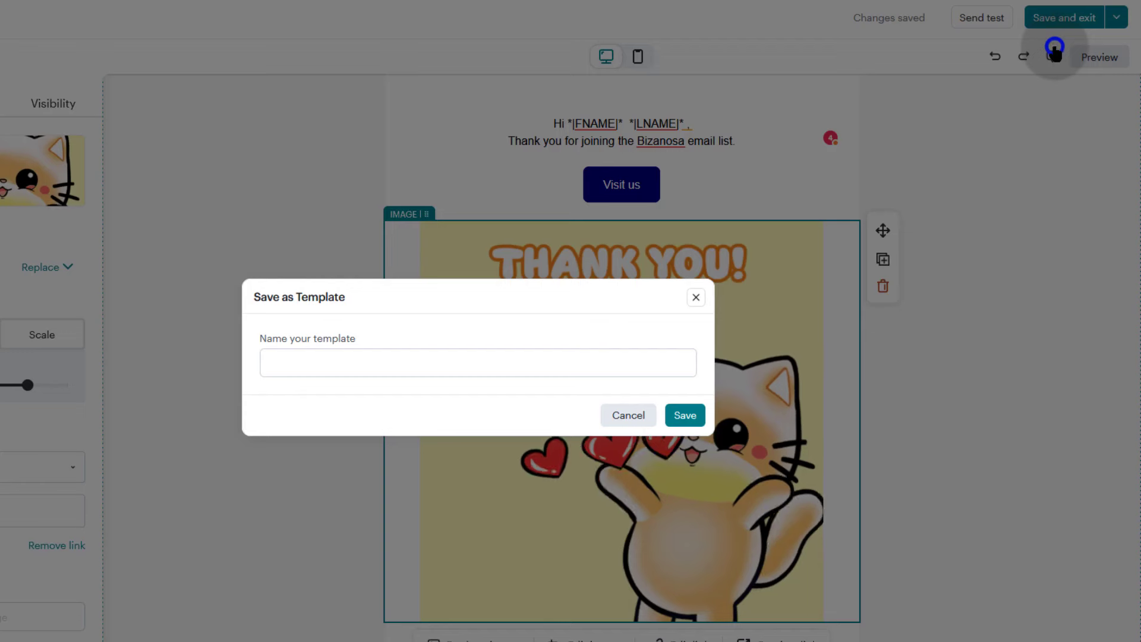
pyautogui.click(312, 356)
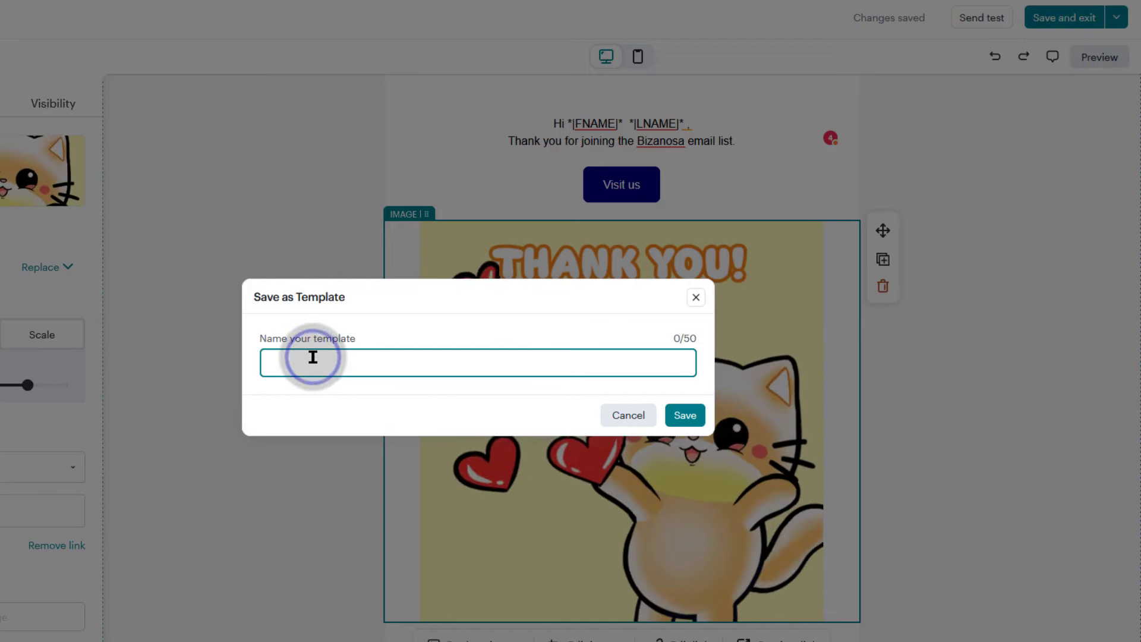
pyautogui.write('samp')
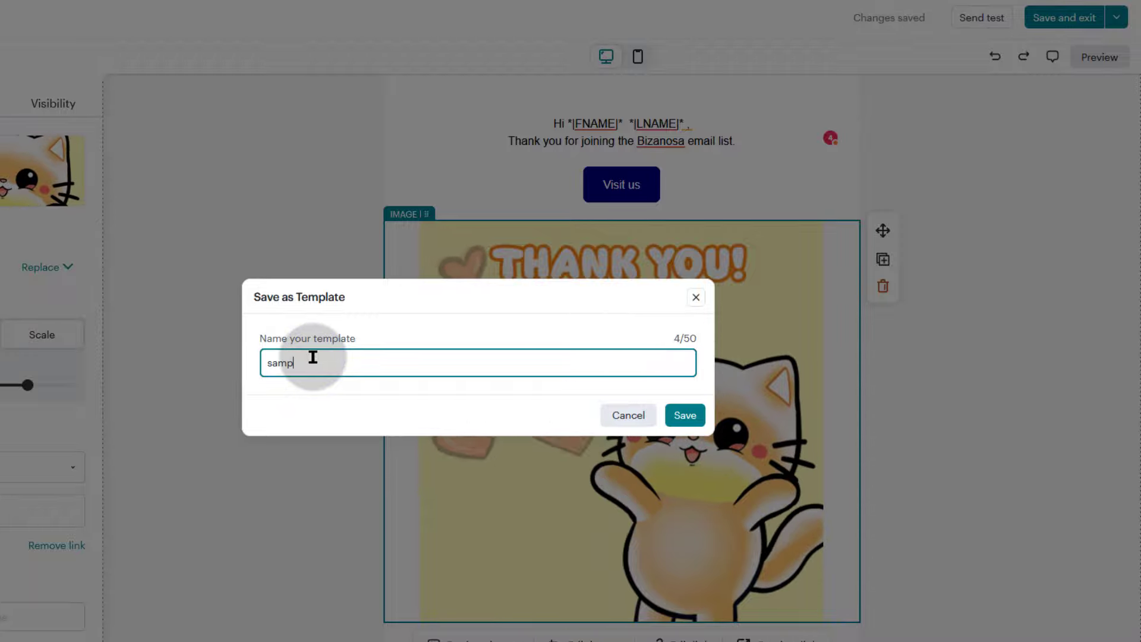
pyautogui.write('le 1')
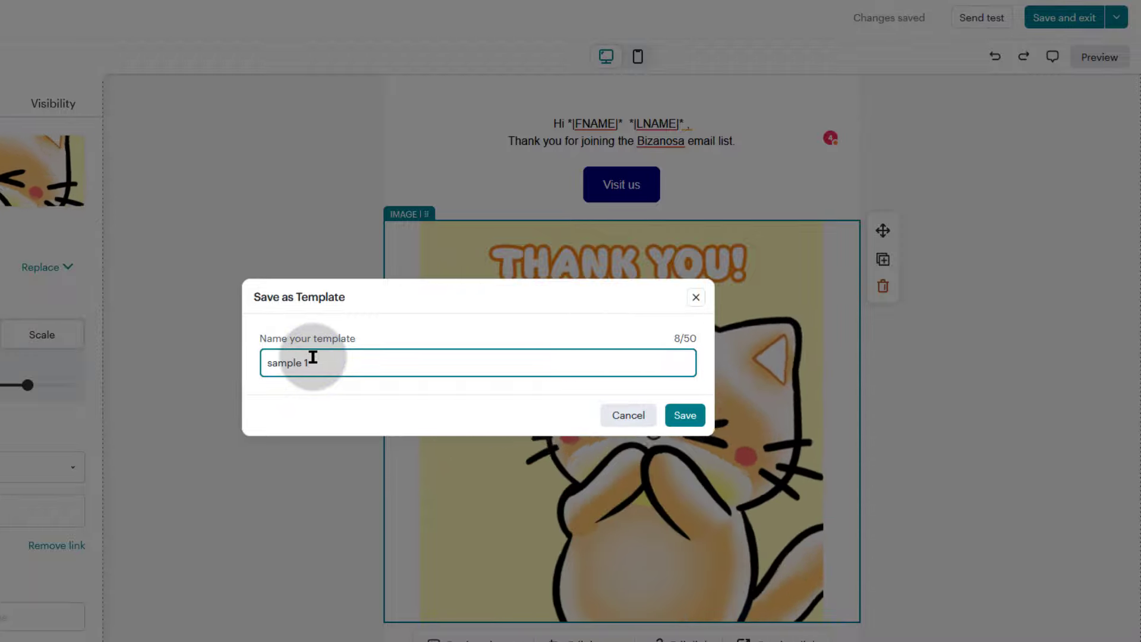
pyautogui.click(684, 415)
pyautogui.click(644, 416)
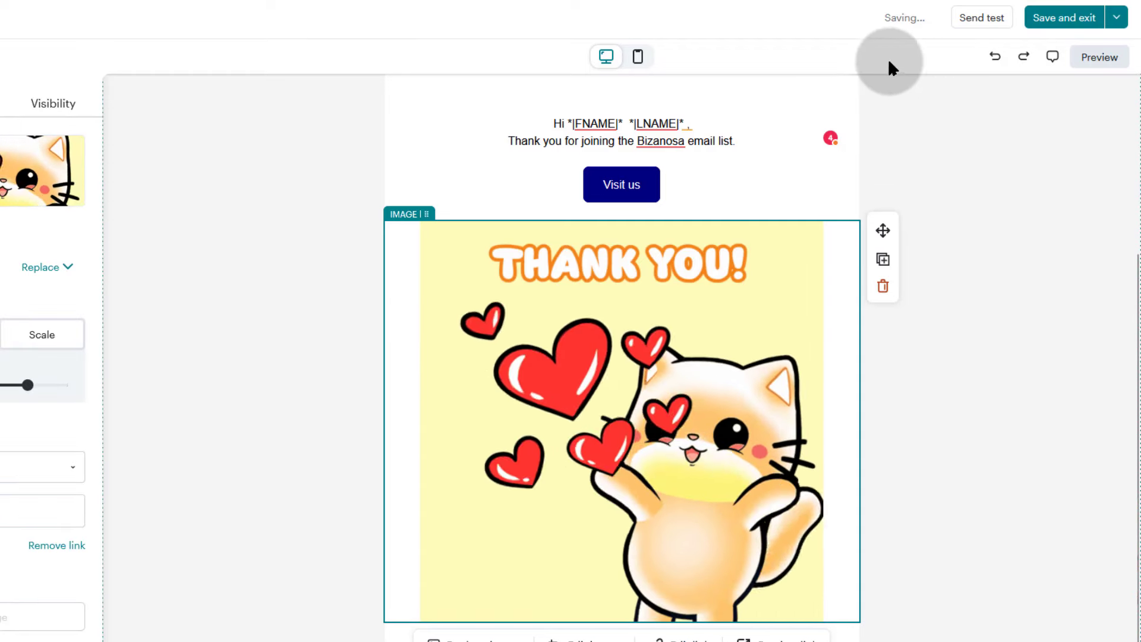
# Look over the email layout and check the options for sending a test email without sending one.
pyautogui.scroll(4, 669, 279)
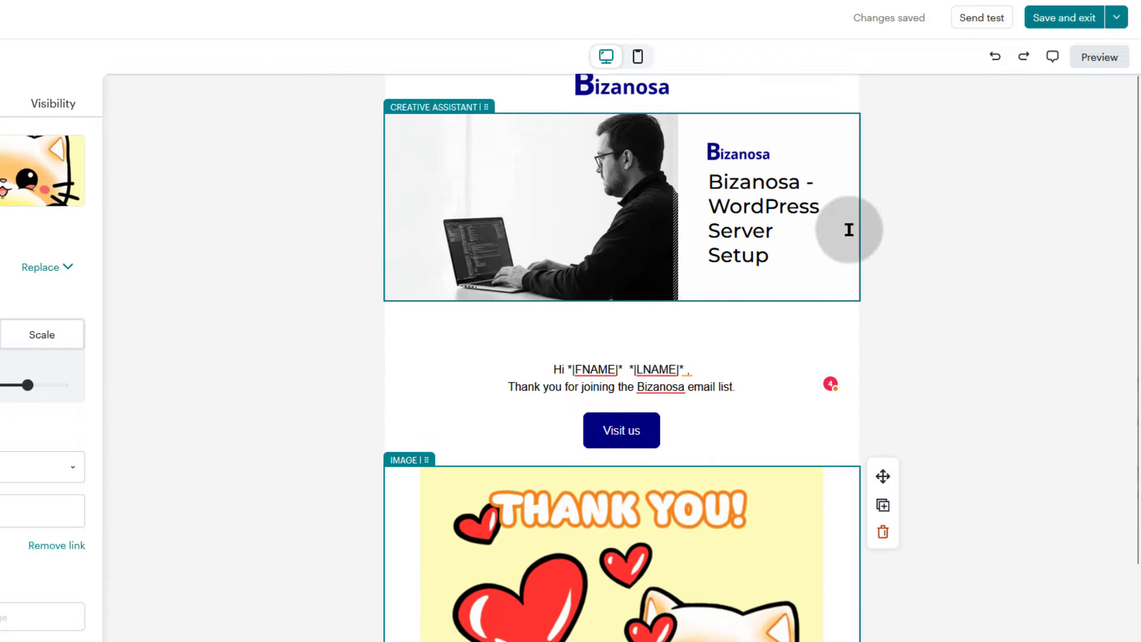
pyautogui.scroll(-4, 701, 186)
pyautogui.scroll(4, 736, 192)
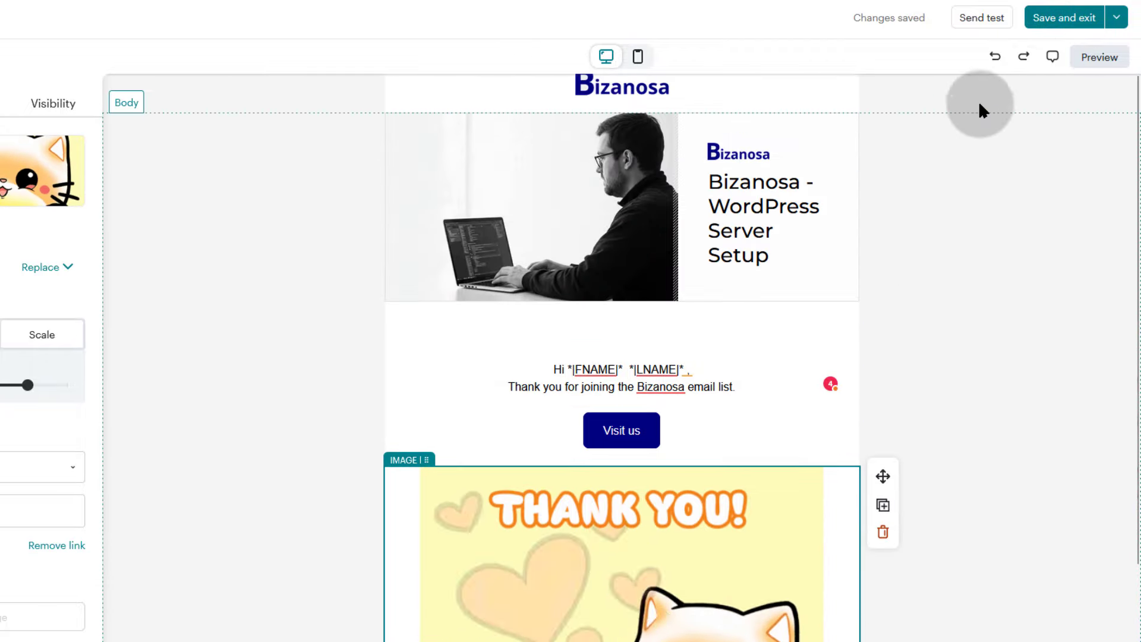
pyautogui.click(978, 18)
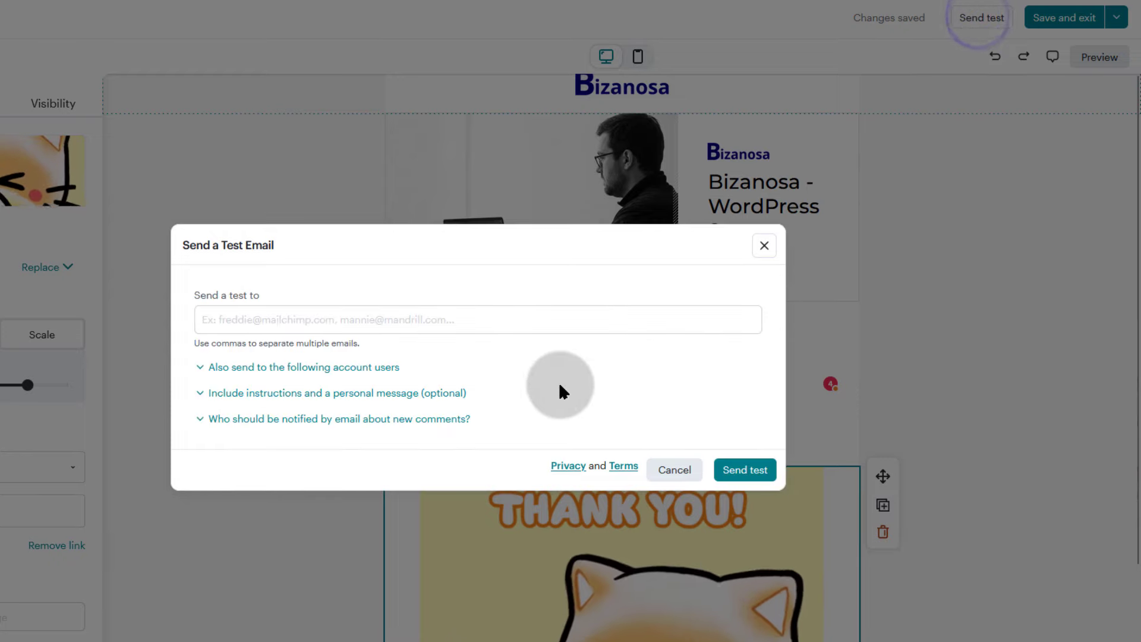
pyautogui.click(765, 245)
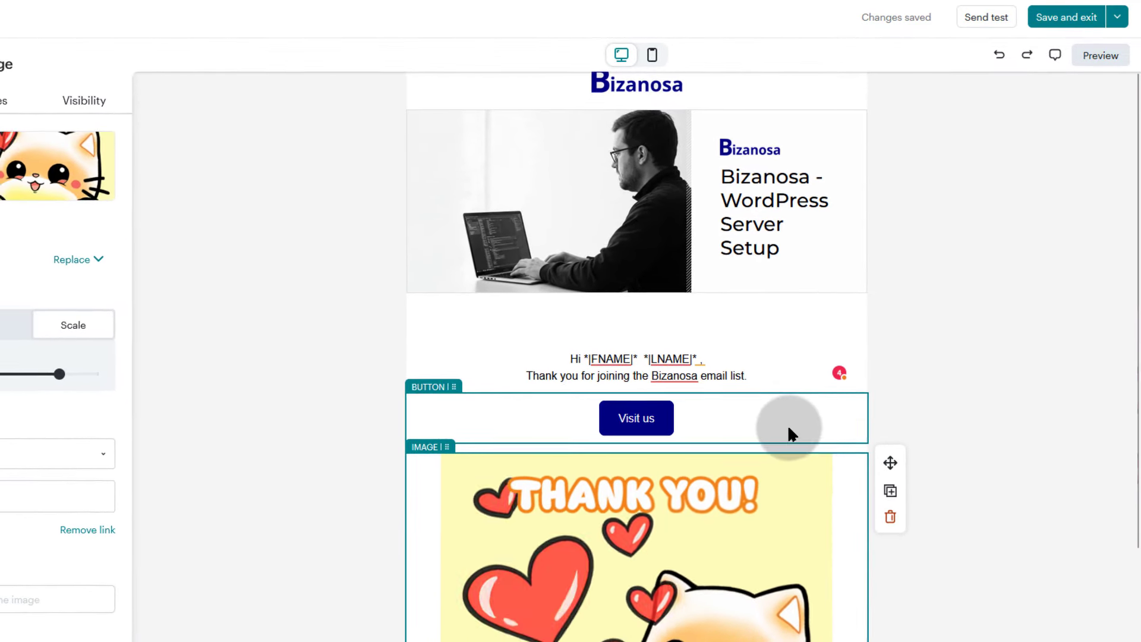
# Save the email design, exit to the campaign checklist and open the sender details.
pyautogui.click(1070, 17)
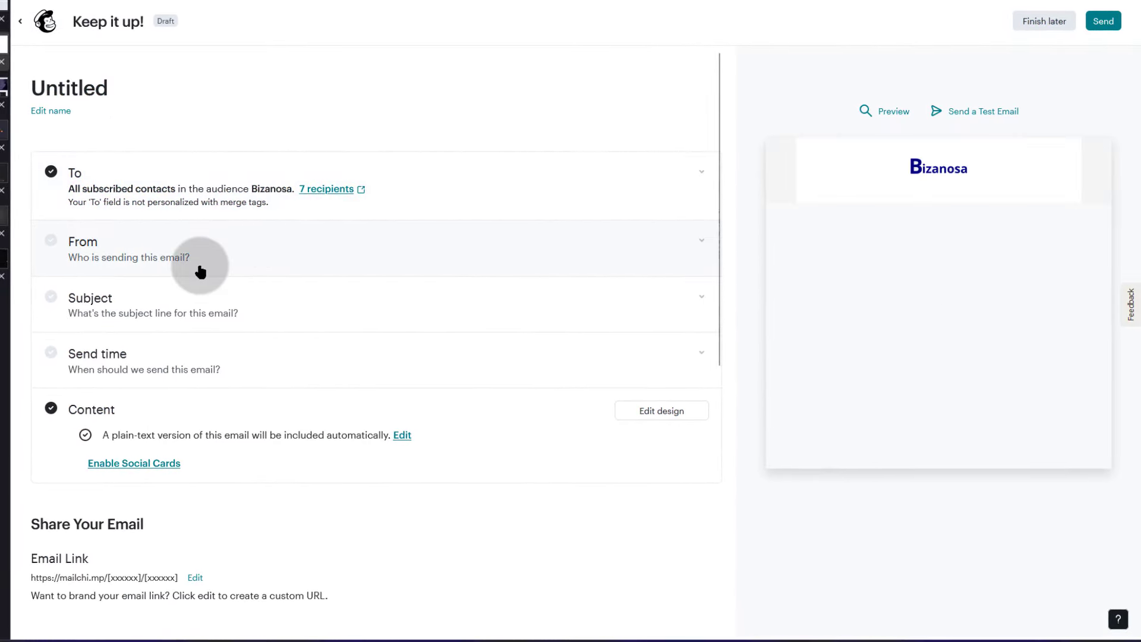
pyautogui.scroll(-2, 196, 270)
pyautogui.scroll(3, 216, 303)
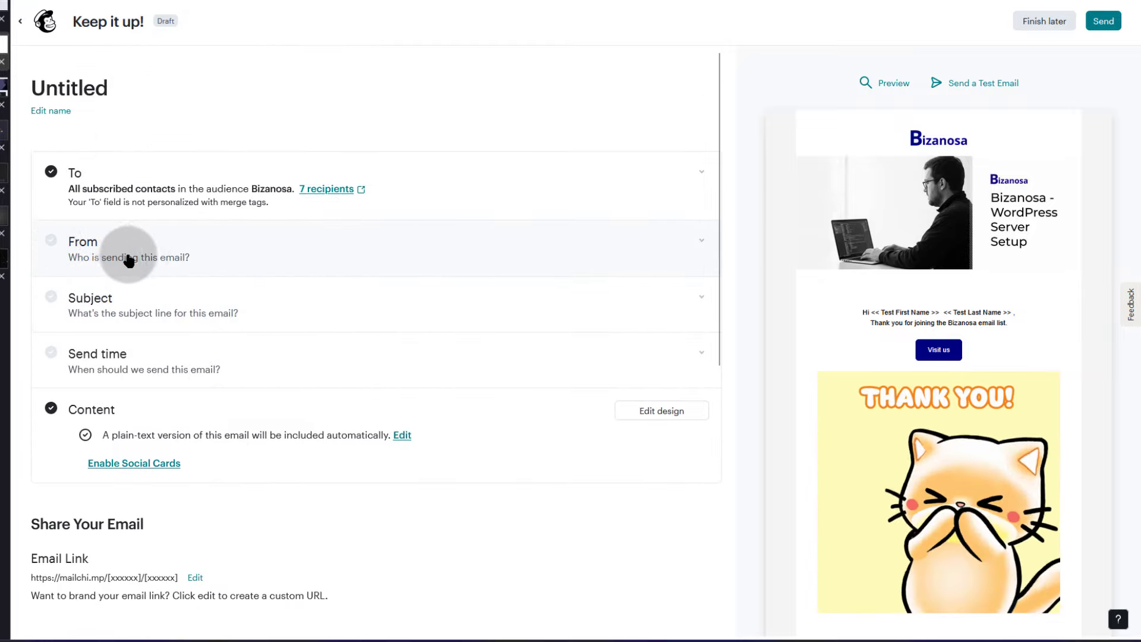
pyautogui.click(84, 245)
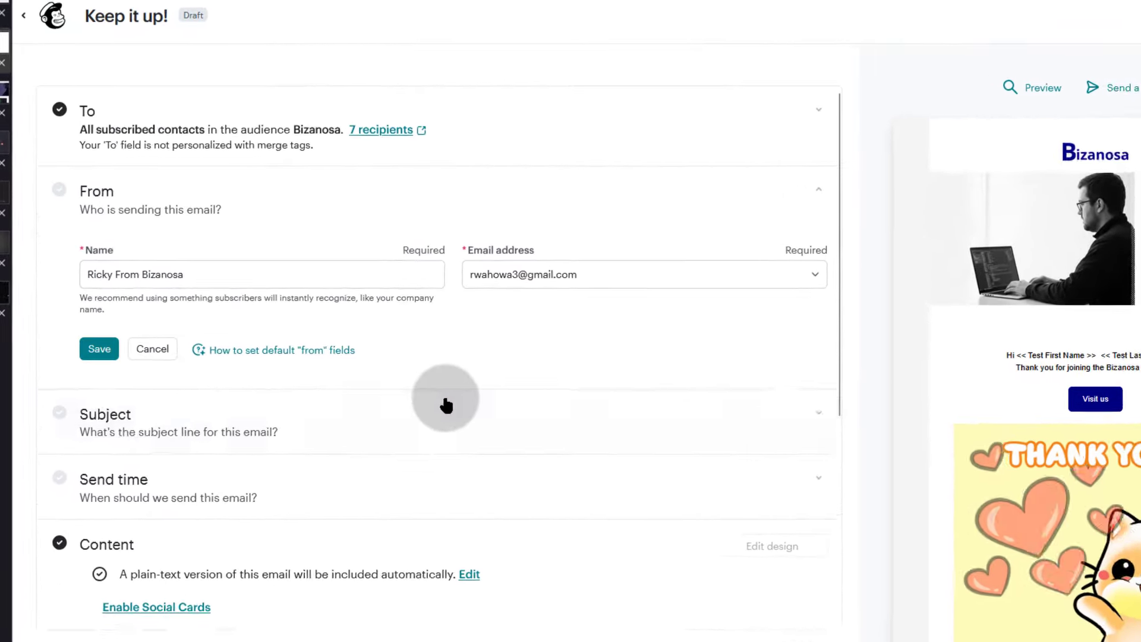
# Enter "Welcome home" as the email's subject line and "You are in" as its preview text.
pyautogui.click(312, 297)
pyautogui.click(293, 288)
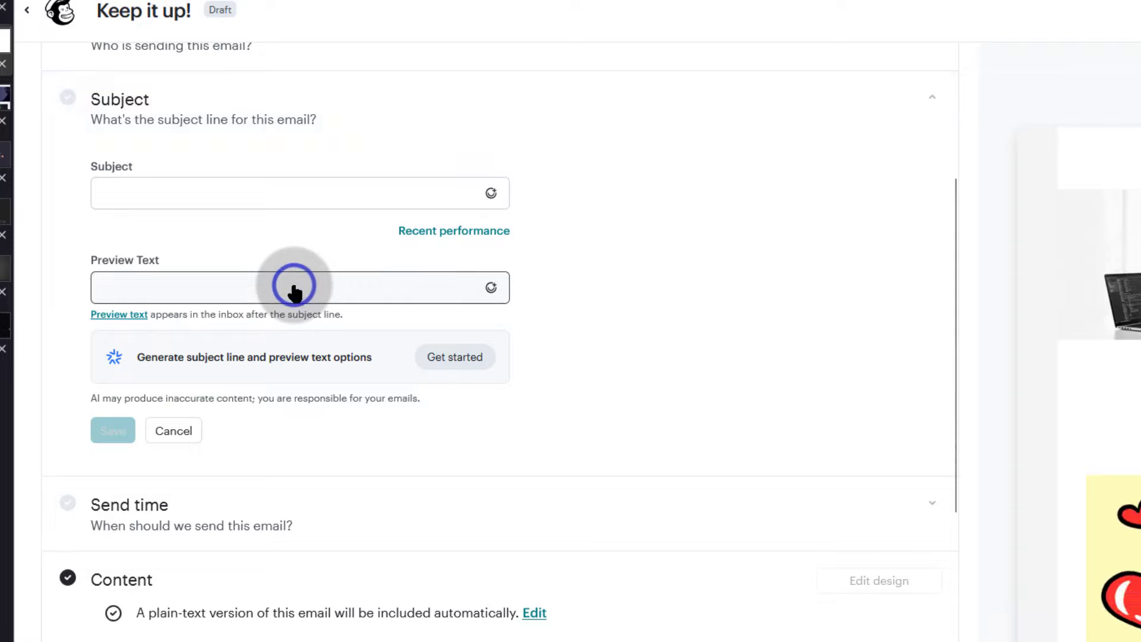
pyautogui.scroll(5, 300, 298)
pyautogui.scroll(-2, 306, 410)
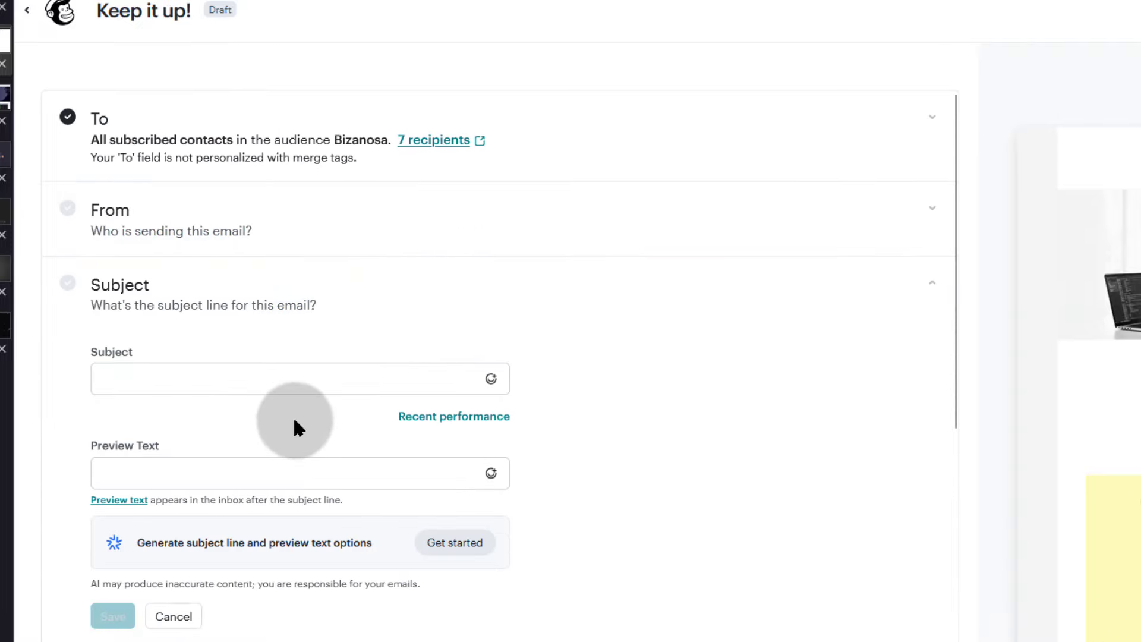
pyautogui.click(181, 373)
pyautogui.write('Welcome home')
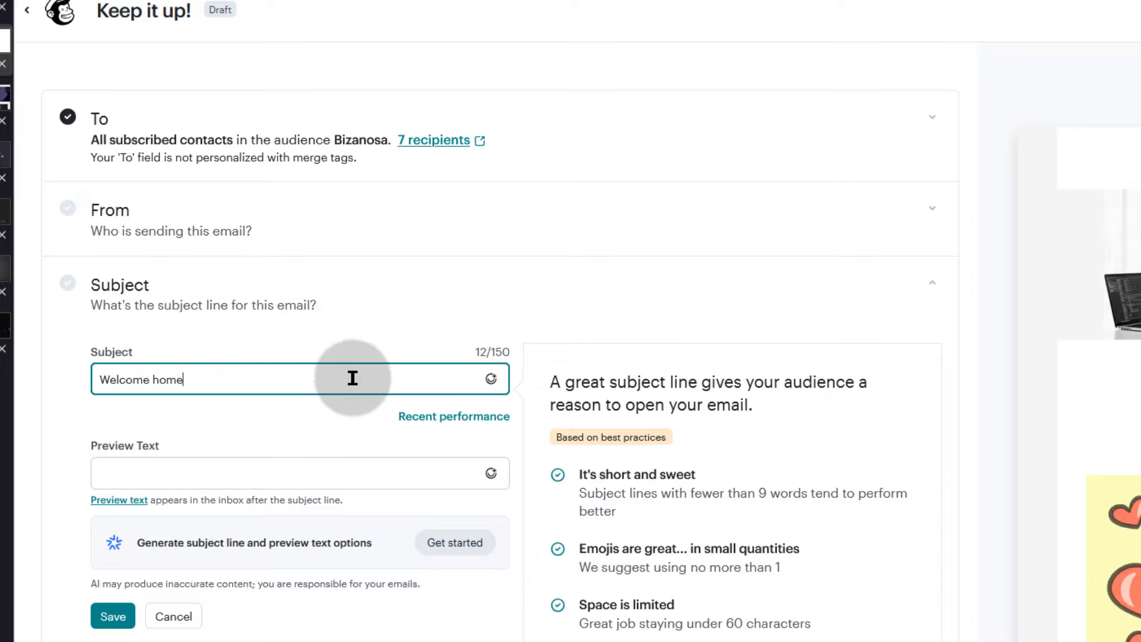
pyautogui.scroll(-3, 362, 428)
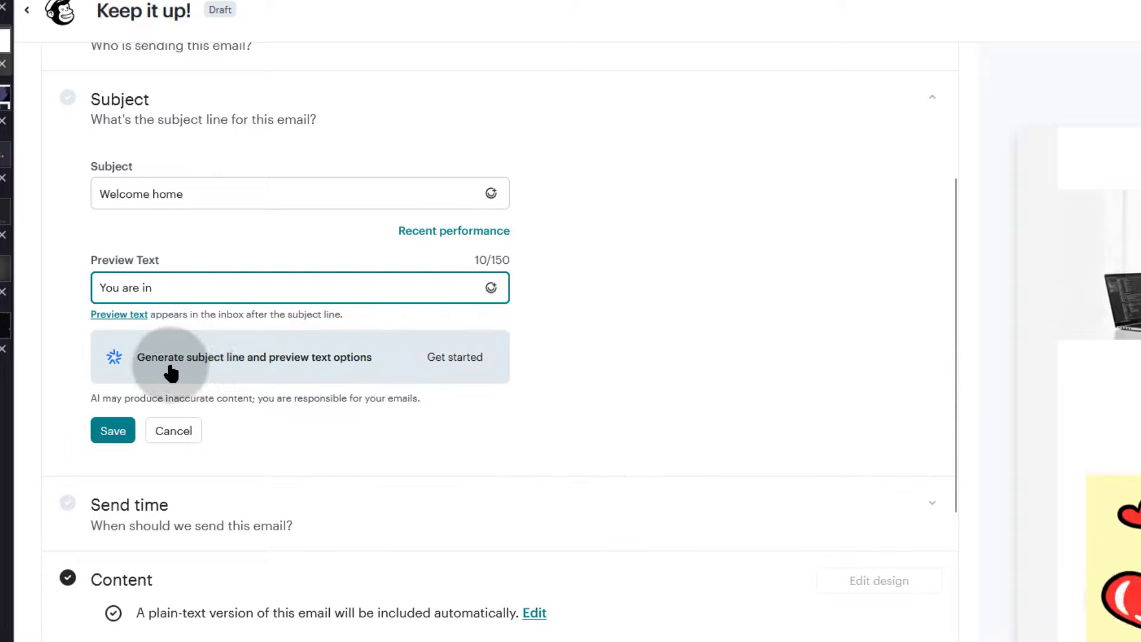
# Generate friendly-toned subject options with AI, apply "Welcome Home!" with preview text "We're glad you're here." and save the subject.
pyautogui.click(461, 362)
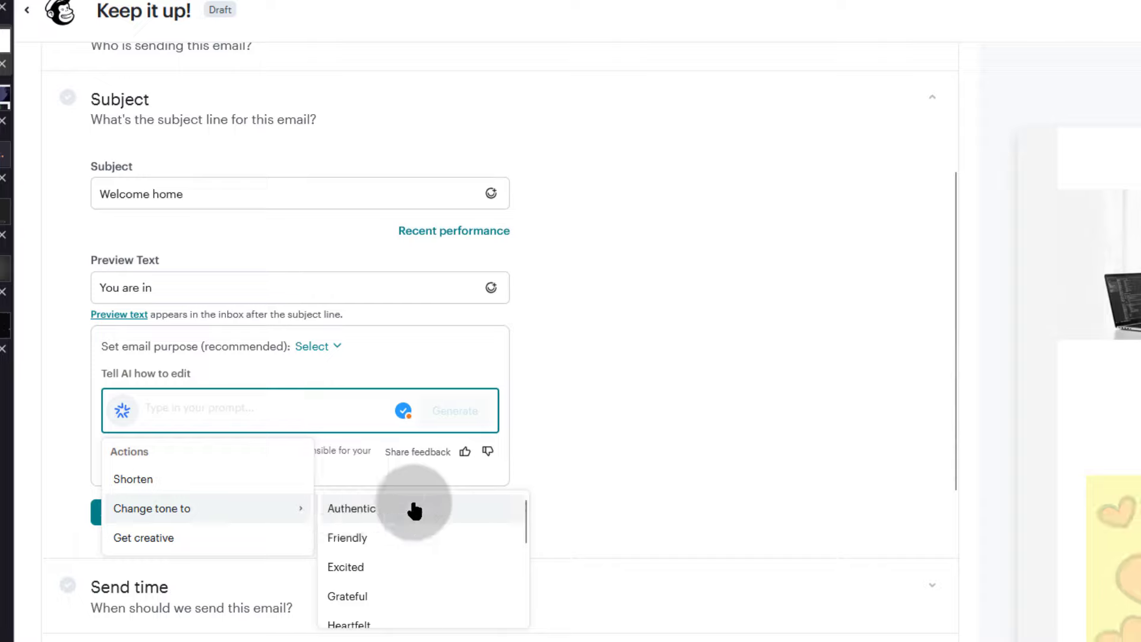
pyautogui.click(359, 537)
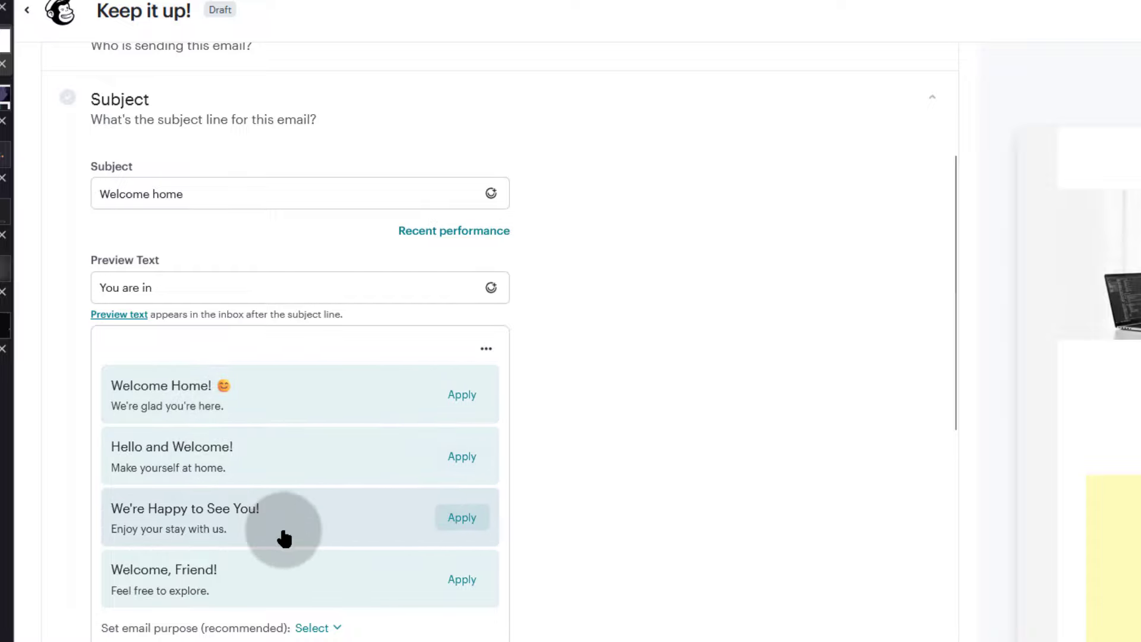
pyautogui.click(469, 397)
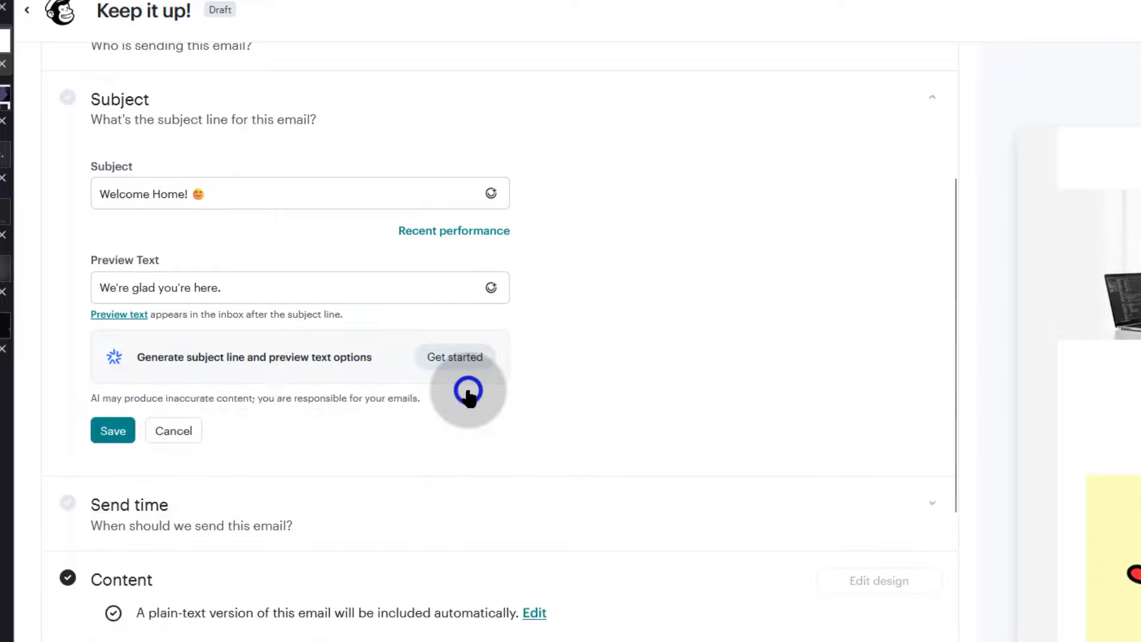
pyautogui.click(103, 199)
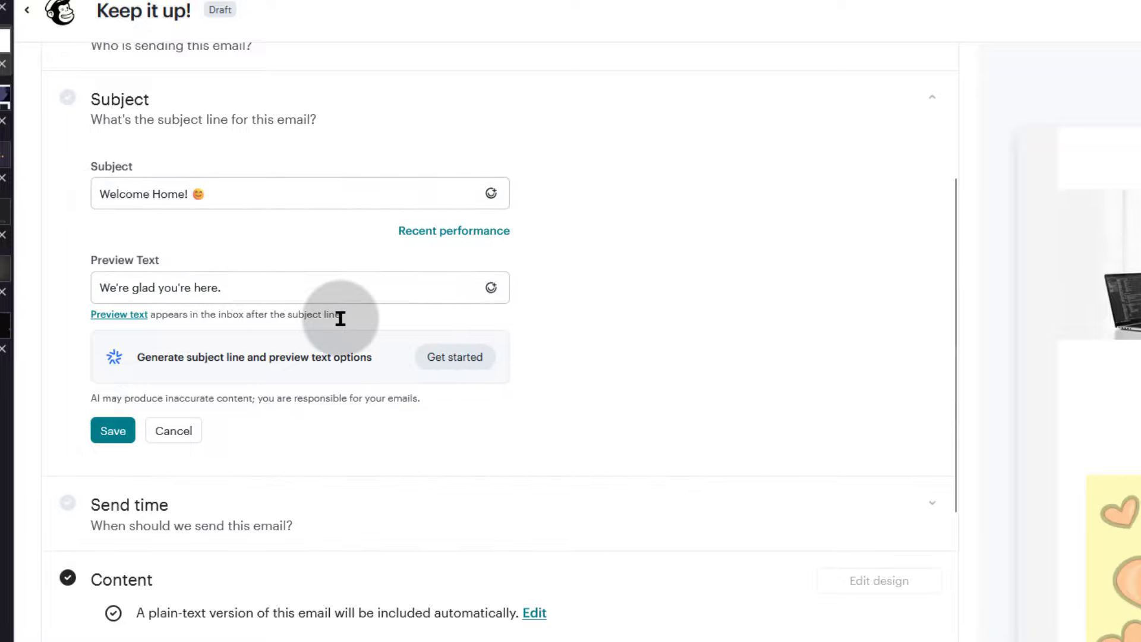
pyautogui.scroll(-5, 675, 357)
pyautogui.scroll(5, 132, 412)
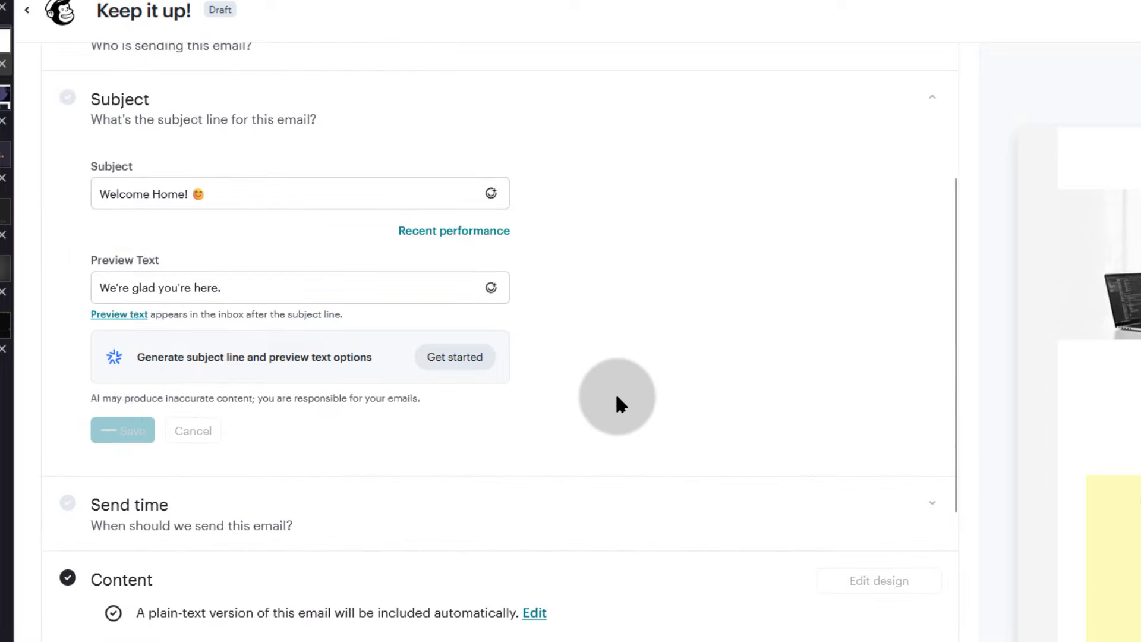
pyautogui.scroll(3, 277, 390)
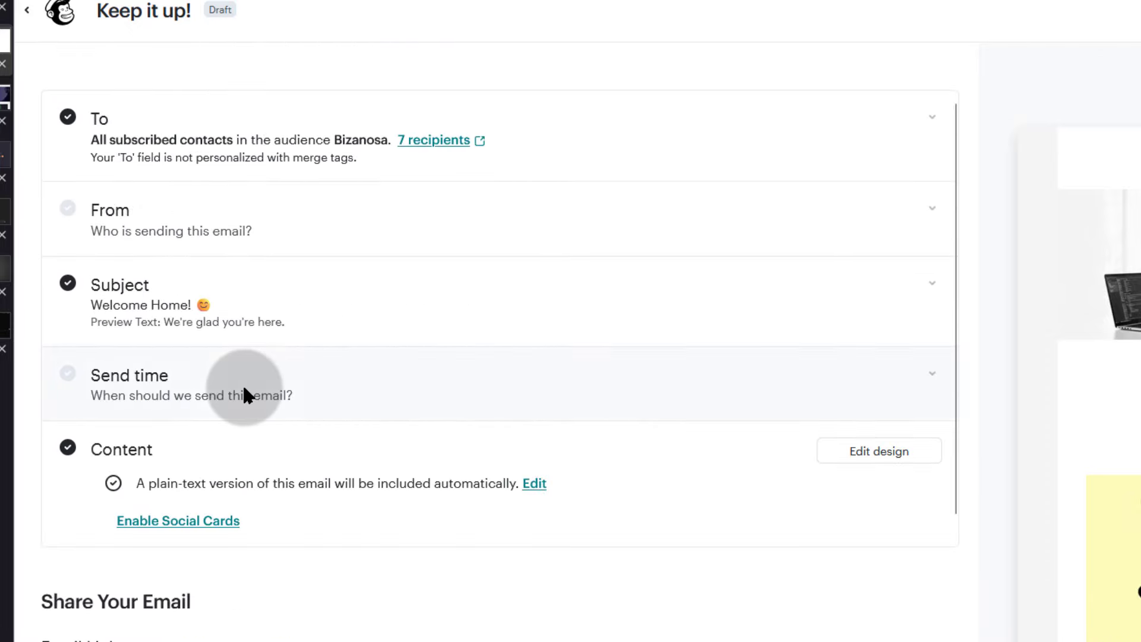
# Set the email's send time to Send now and save that choice.
pyautogui.click(70, 385)
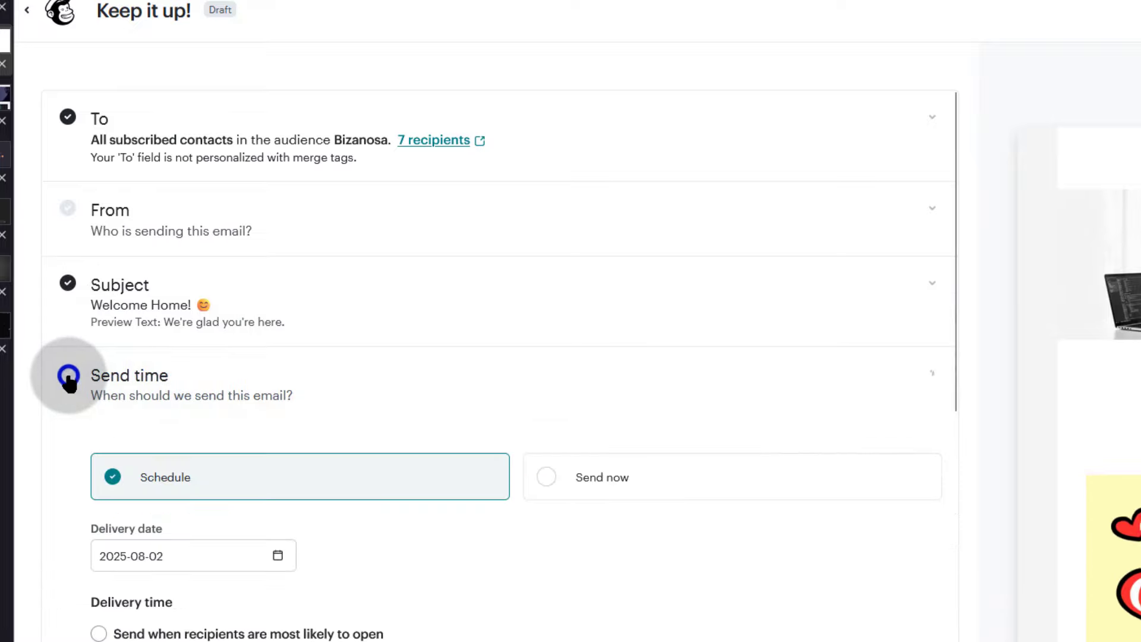
pyautogui.scroll(-3, 525, 396)
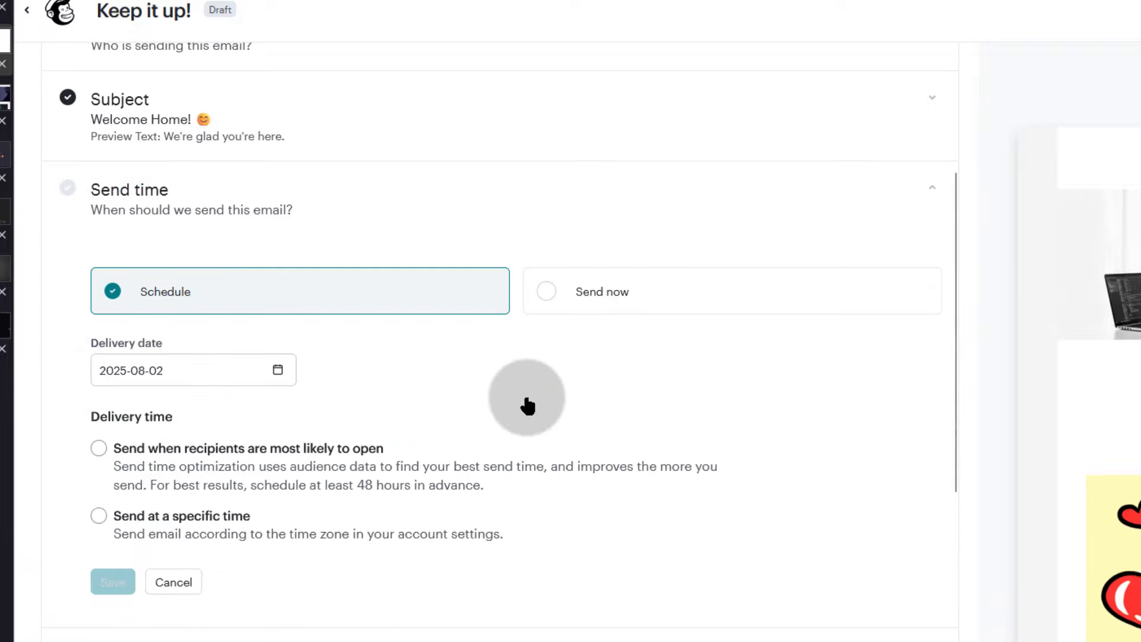
pyautogui.click(560, 291)
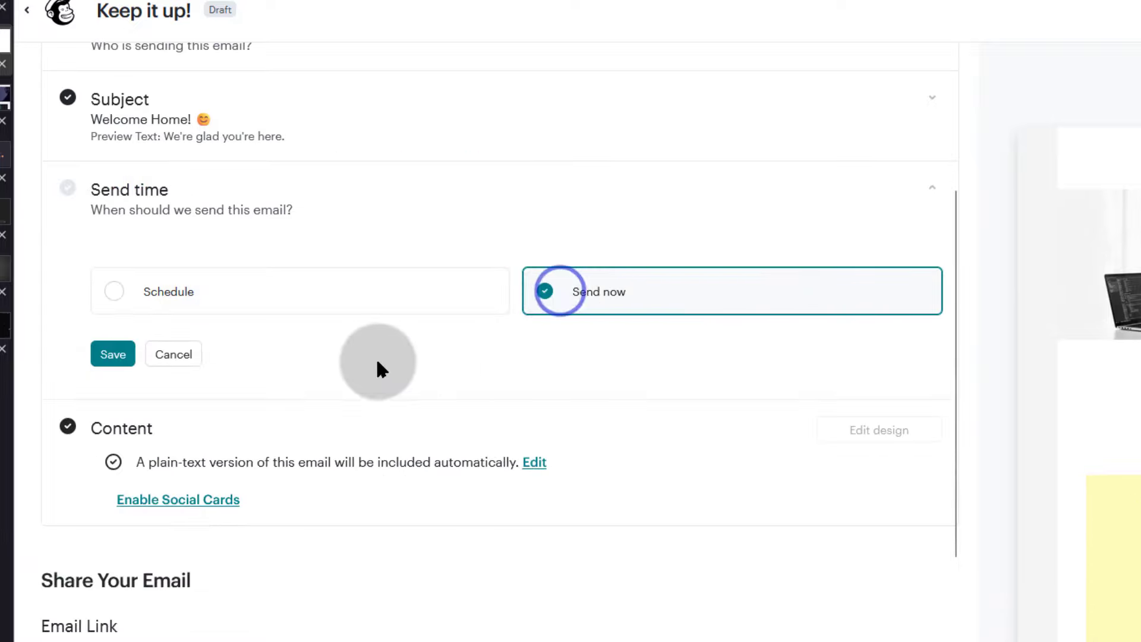
pyautogui.click(119, 362)
pyautogui.click(113, 356)
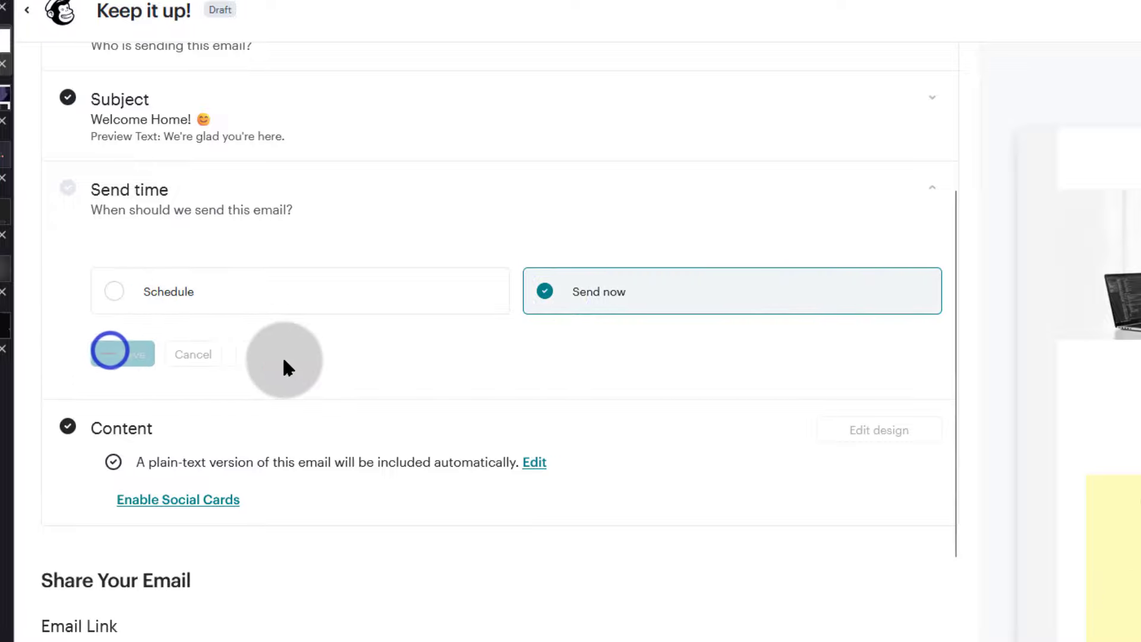
pyautogui.scroll(-5, 377, 372)
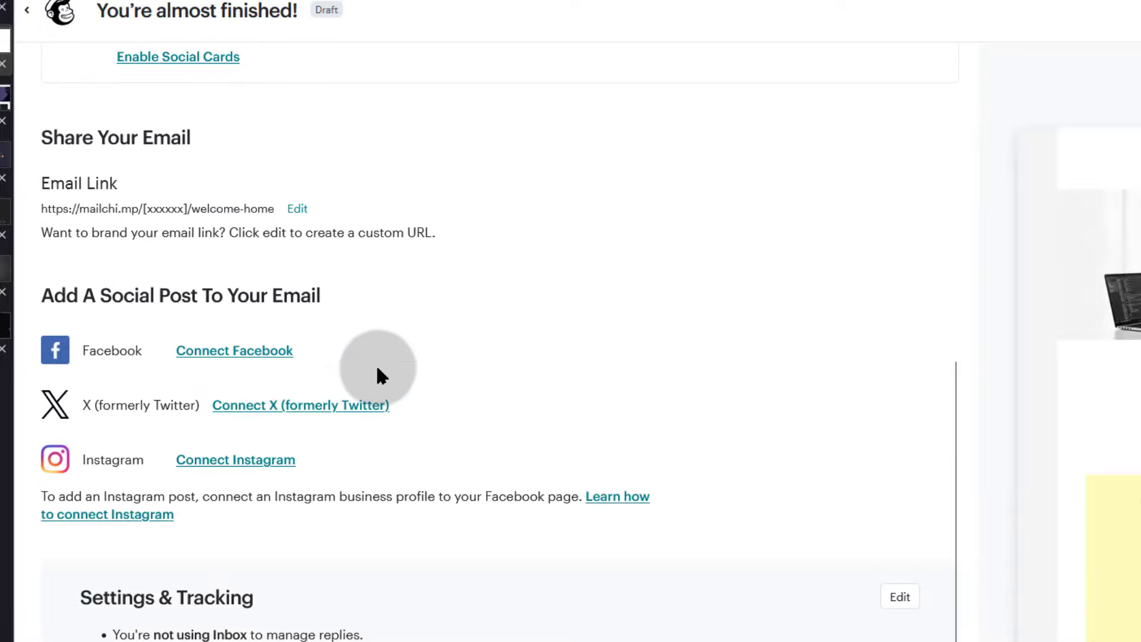
# Open the campaign's sender details and save the prefilled sender name and email address.
pyautogui.scroll(10, 379, 357)
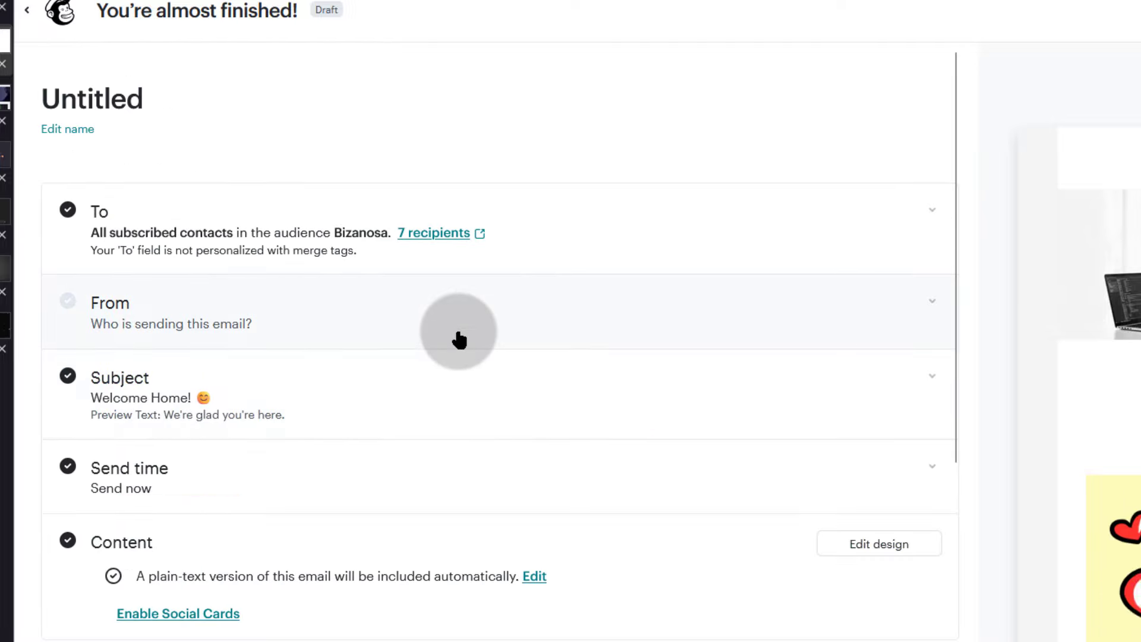
pyautogui.scroll(-6, 497, 387)
pyautogui.scroll(6, 494, 383)
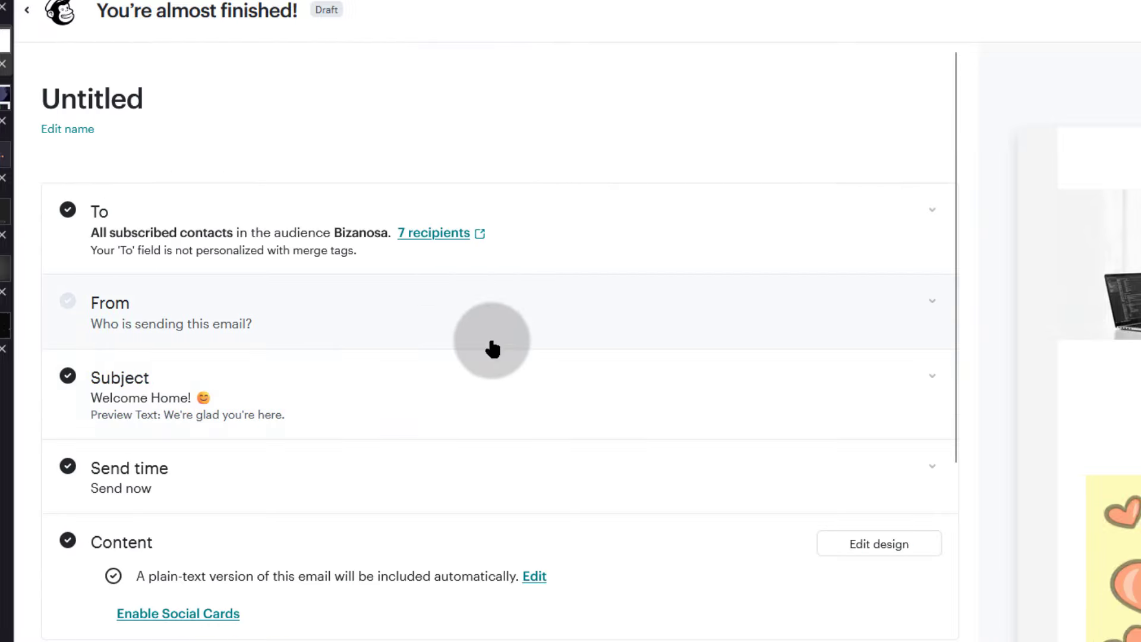
pyautogui.scroll(-11, 462, 358)
pyautogui.scroll(11, 463, 357)
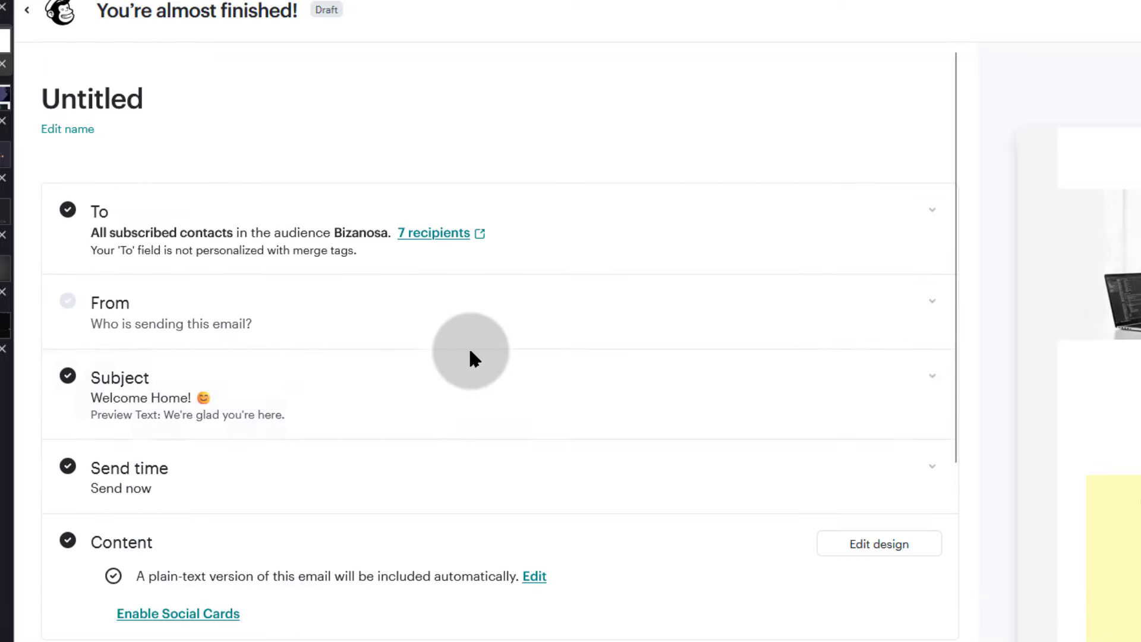
pyautogui.click(78, 304)
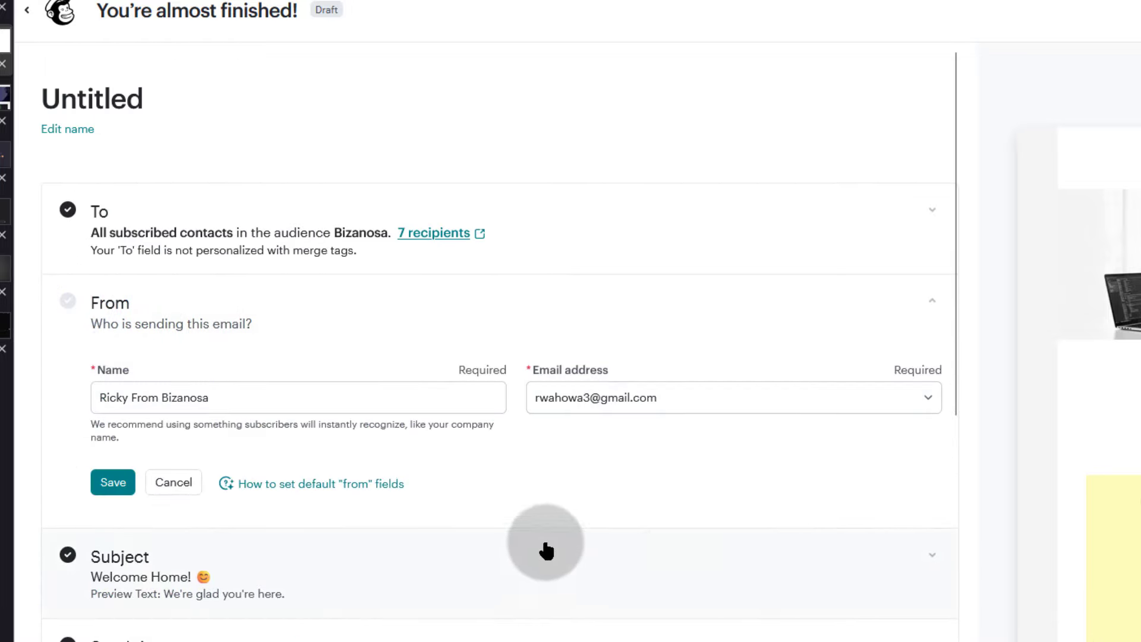
pyautogui.click(107, 480)
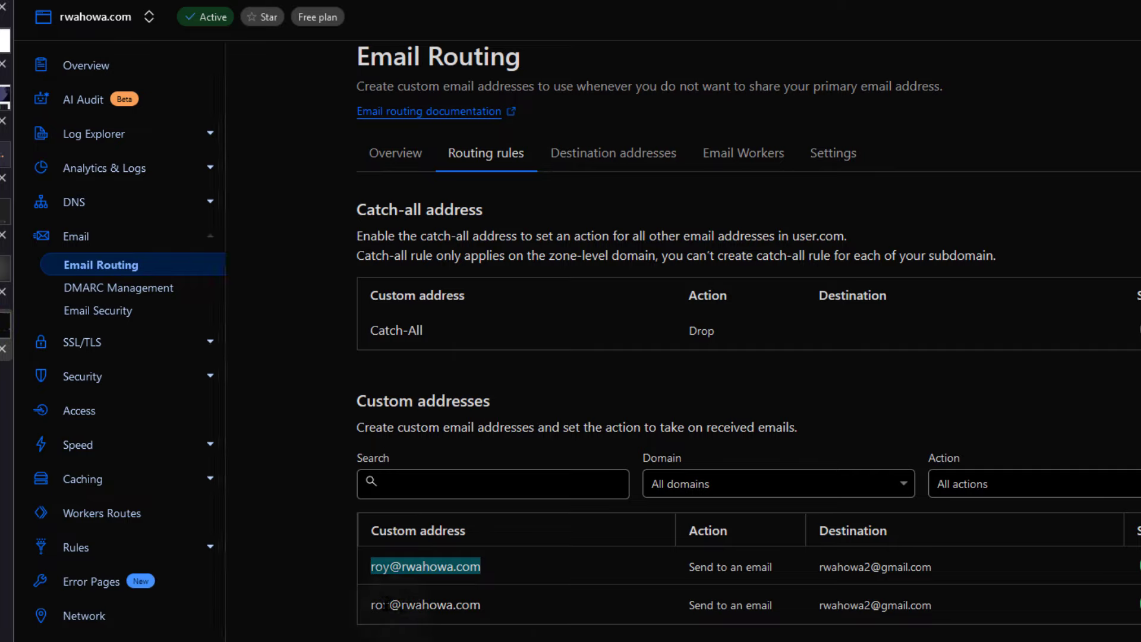
# Switch to the domain's Email Routing page in Cloudflare and examine its custom addresses, configuration summary and routing summary.
pyautogui.click(493, 622)
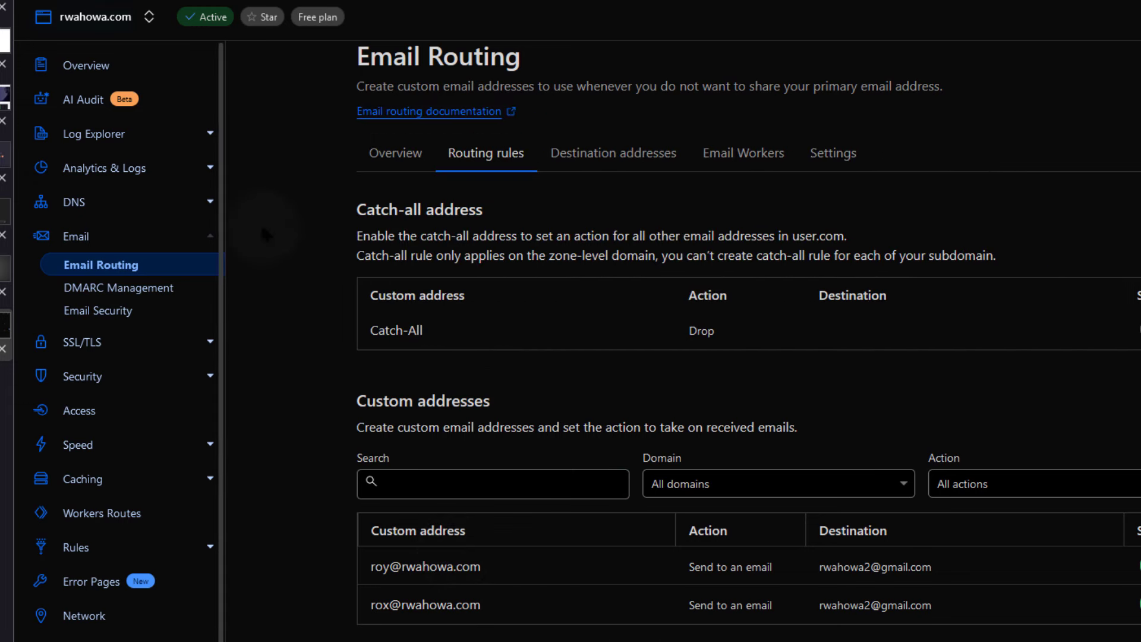
pyautogui.click(72, 236)
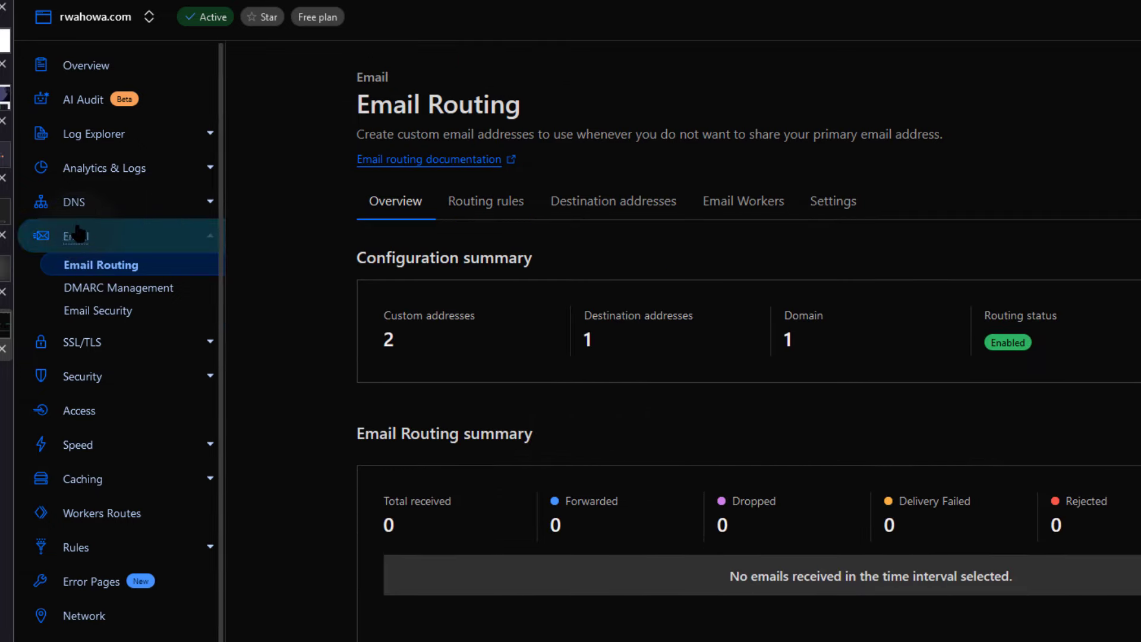
pyautogui.scroll(-5, 879, 591)
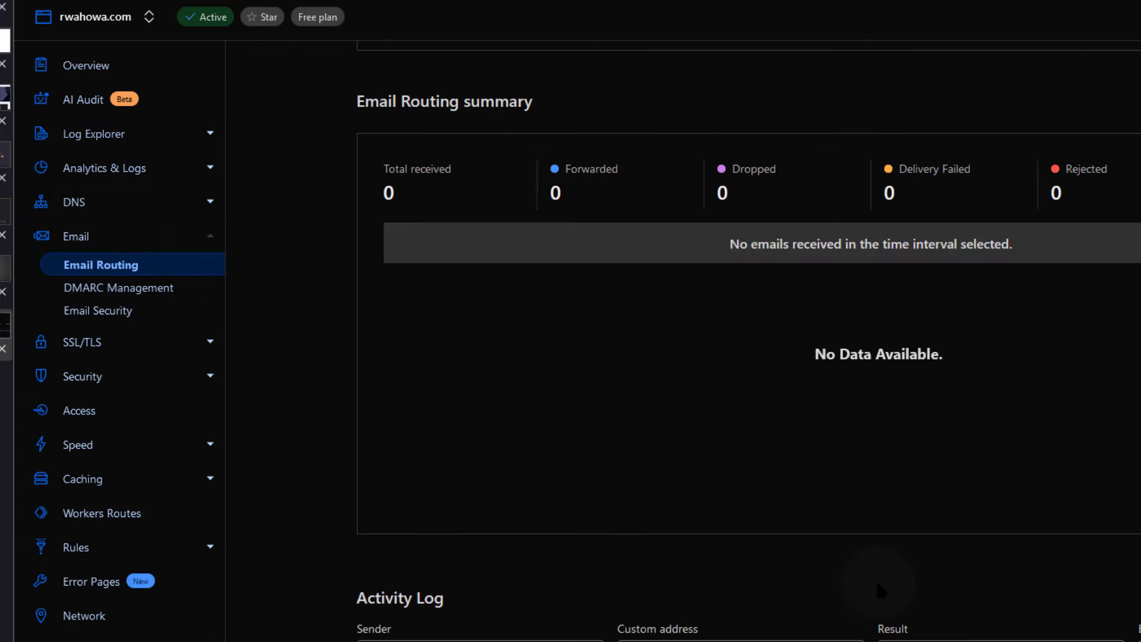
pyautogui.scroll(5, 954, 561)
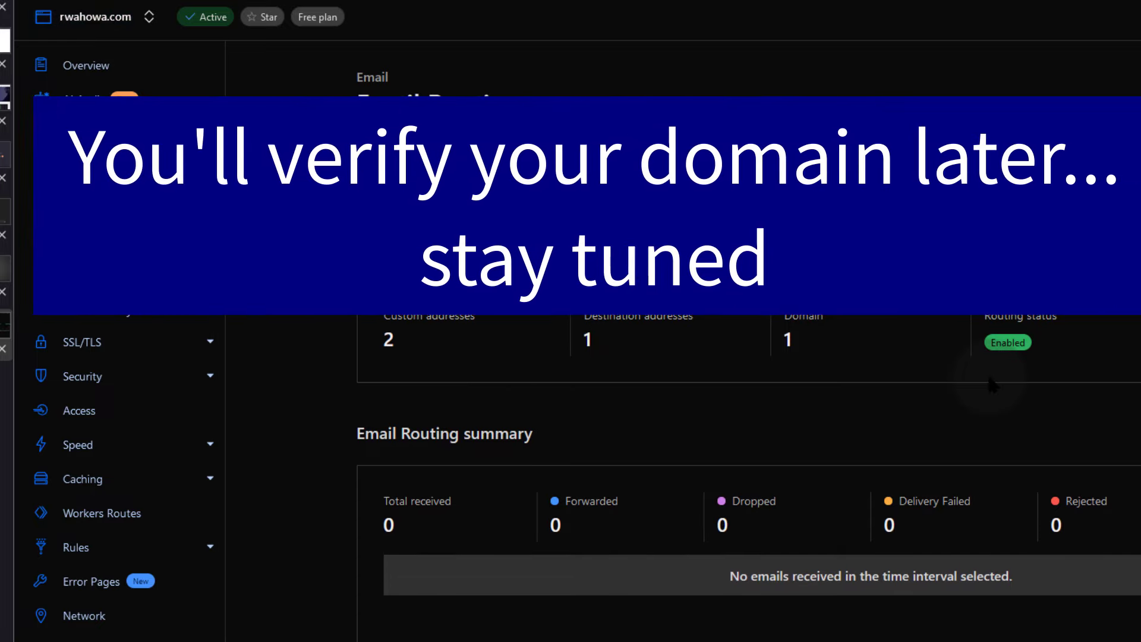
pyautogui.scroll(-8, 988, 382)
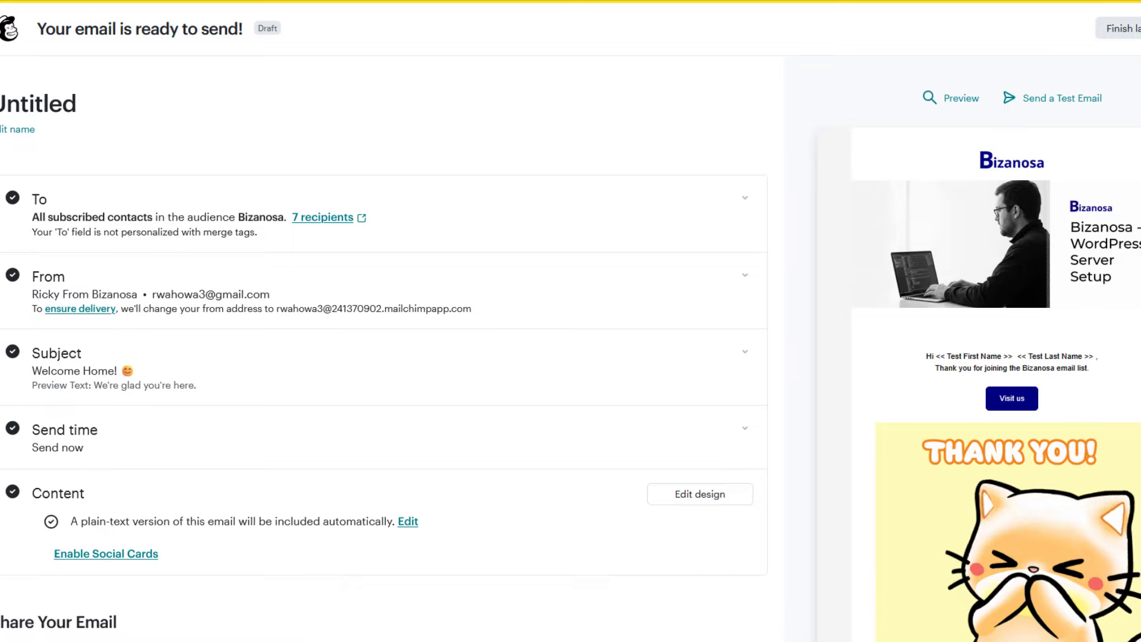
# Return to the Mailchimp campaign, review the send confirmation for the Bizanosa audience and dismiss it without sending.
pyautogui.click(135, 330)
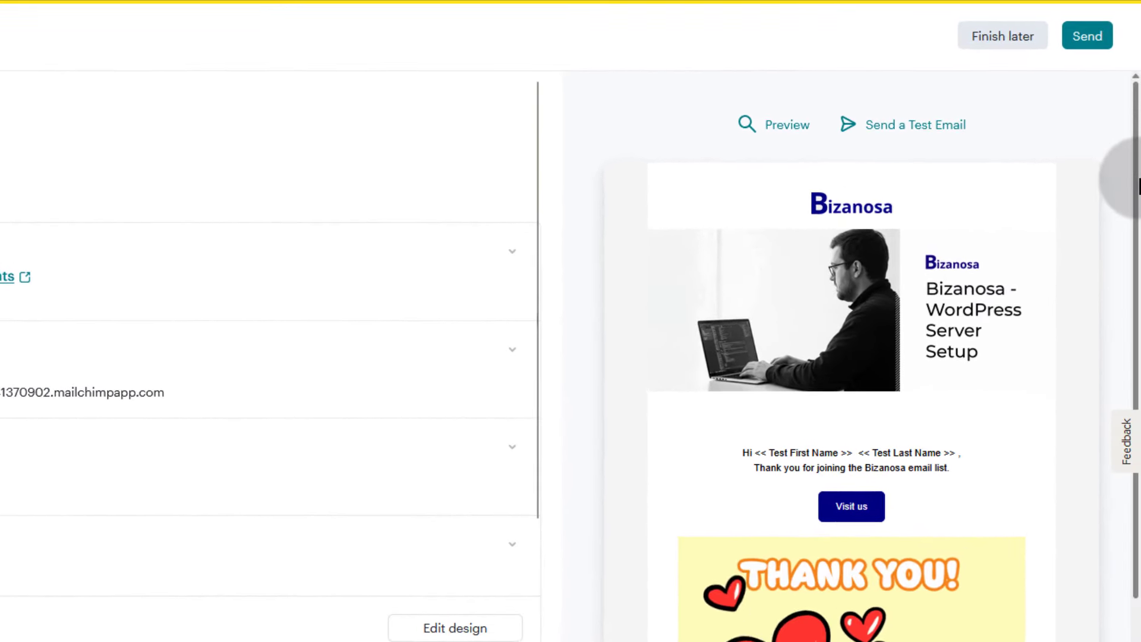
pyautogui.click(1094, 48)
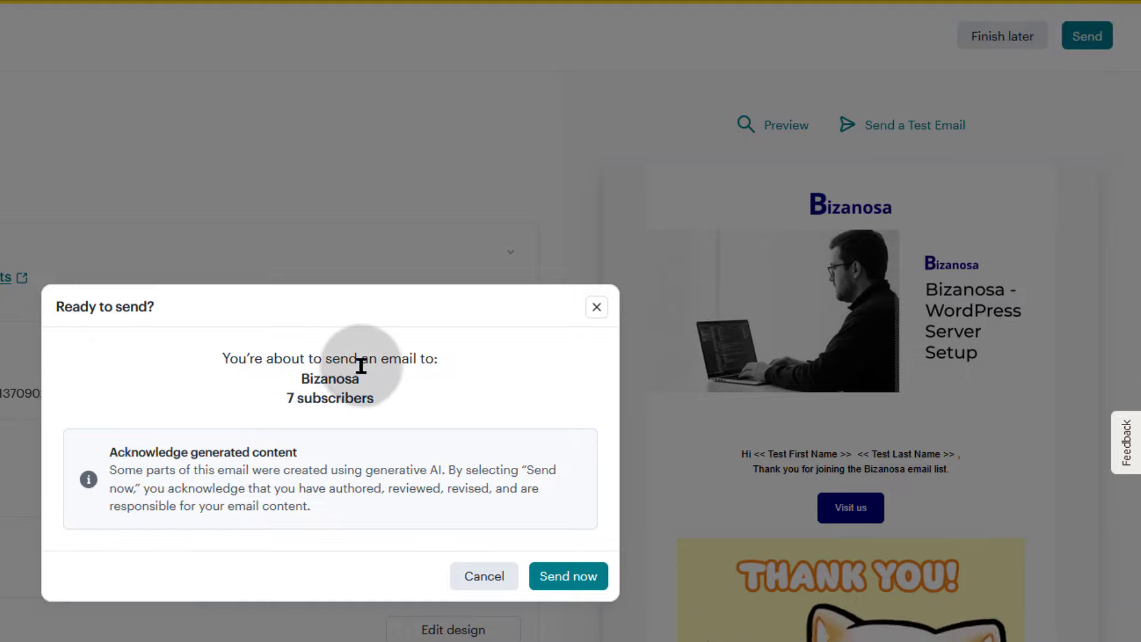
pyautogui.click(597, 308)
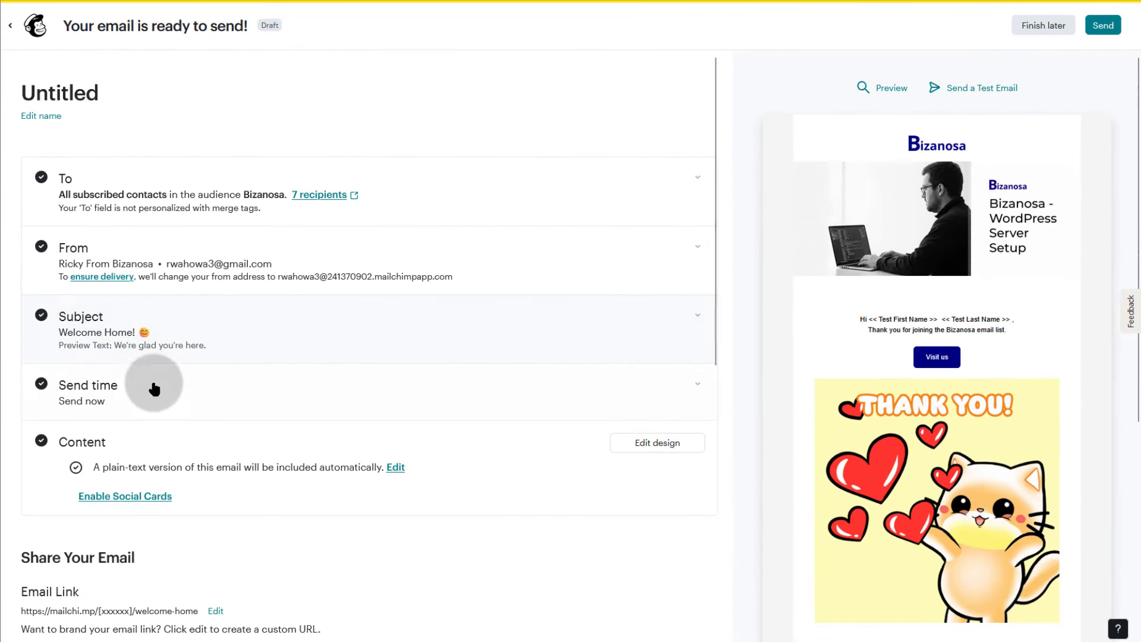
# Open the campaign's recipient settings and look through the Send to options for the Bizanosa audience.
pyautogui.click(97, 173)
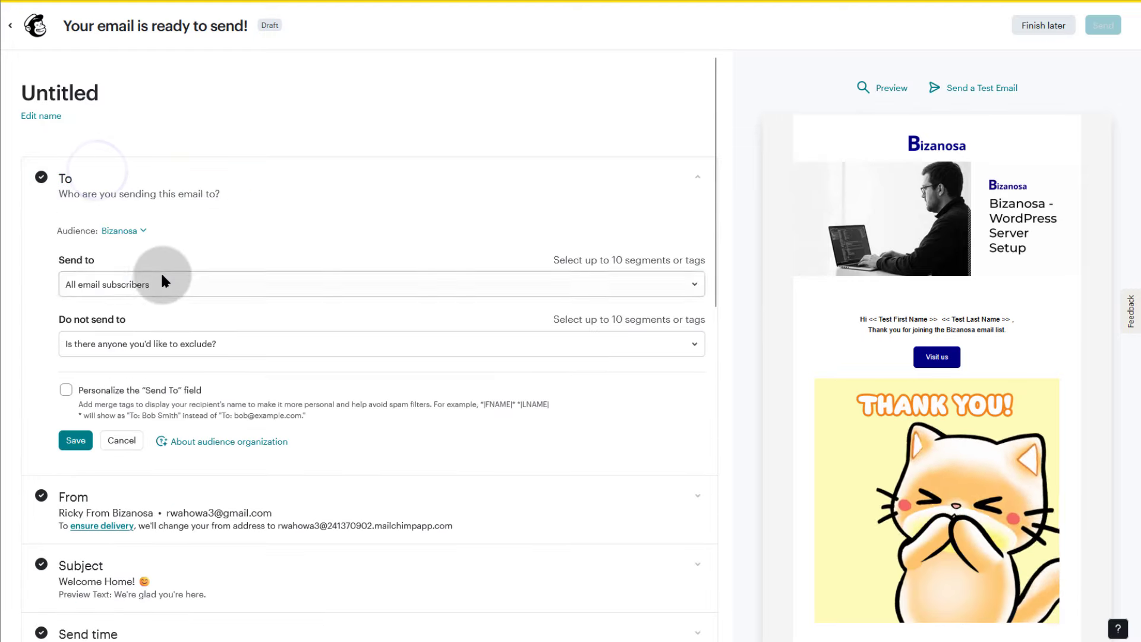
pyautogui.click(191, 284)
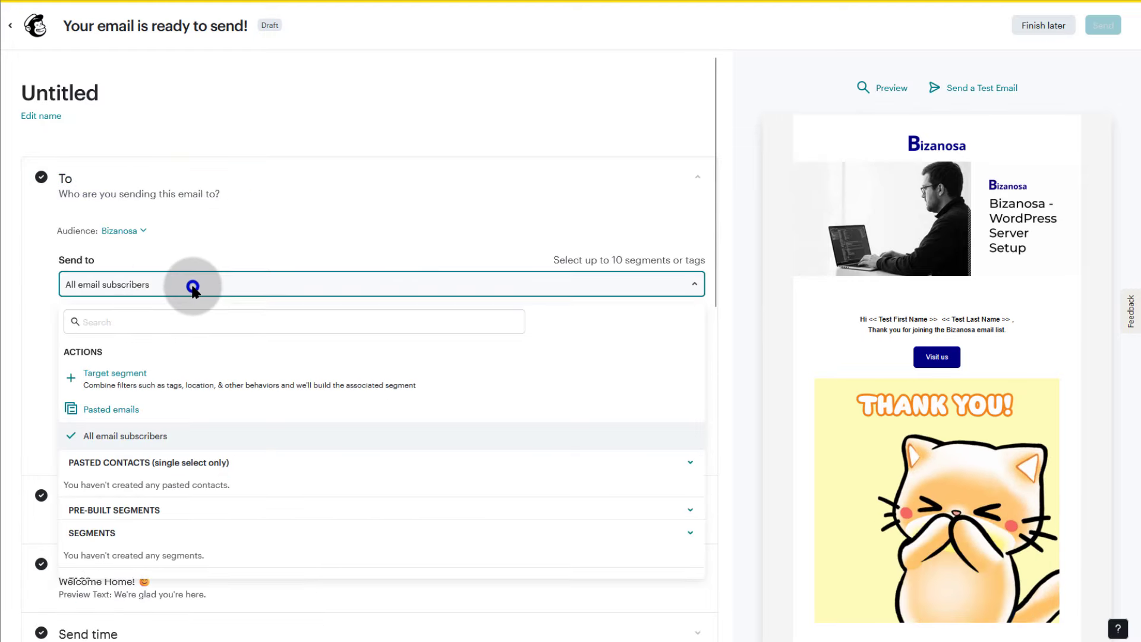
pyautogui.click(191, 284)
pyautogui.click(191, 283)
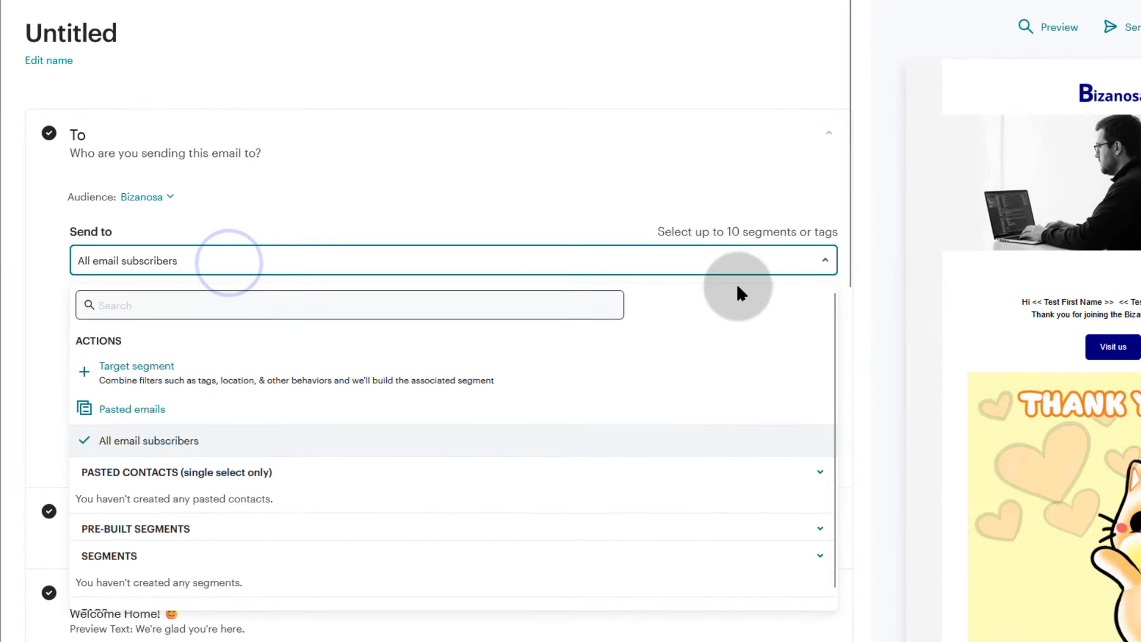
pyautogui.scroll(-3, 738, 286)
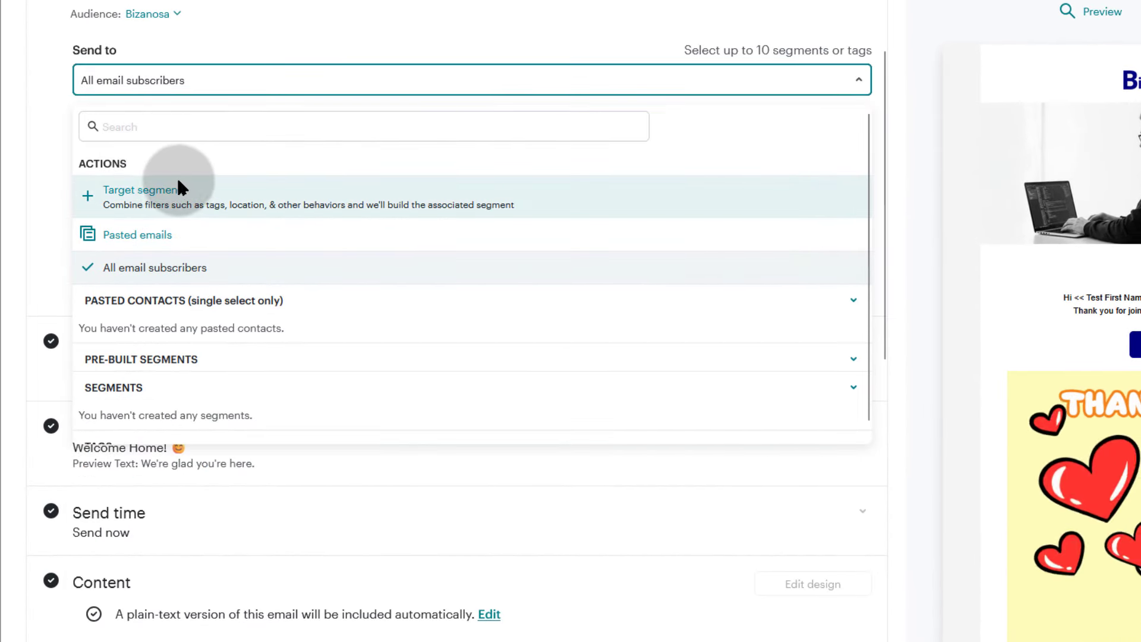
pyautogui.scroll(-2, 265, 383)
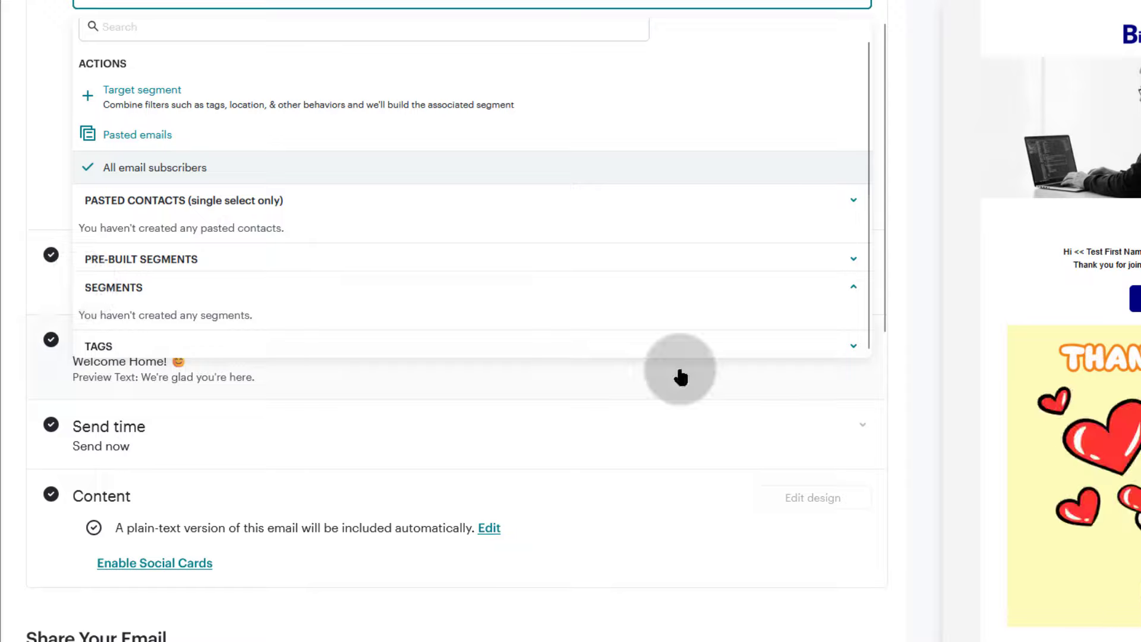
# Expand the tags and pre-built segments among the Send to options and examine the recipient groups they offer.
pyautogui.click(855, 347)
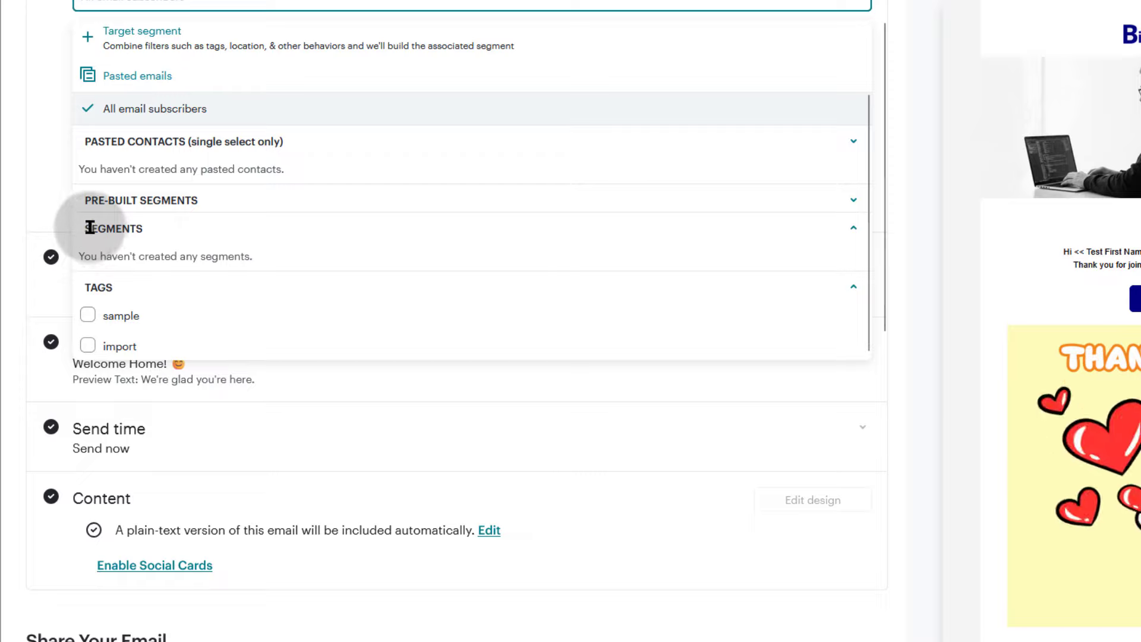
pyautogui.click(856, 201)
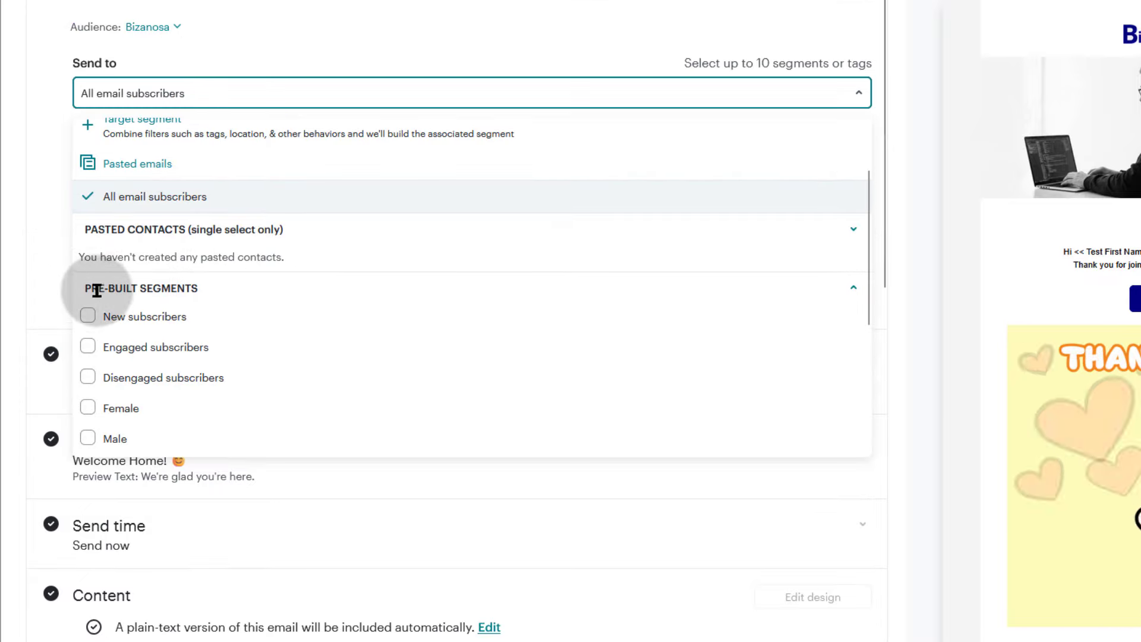
pyautogui.scroll(-2, 296, 333)
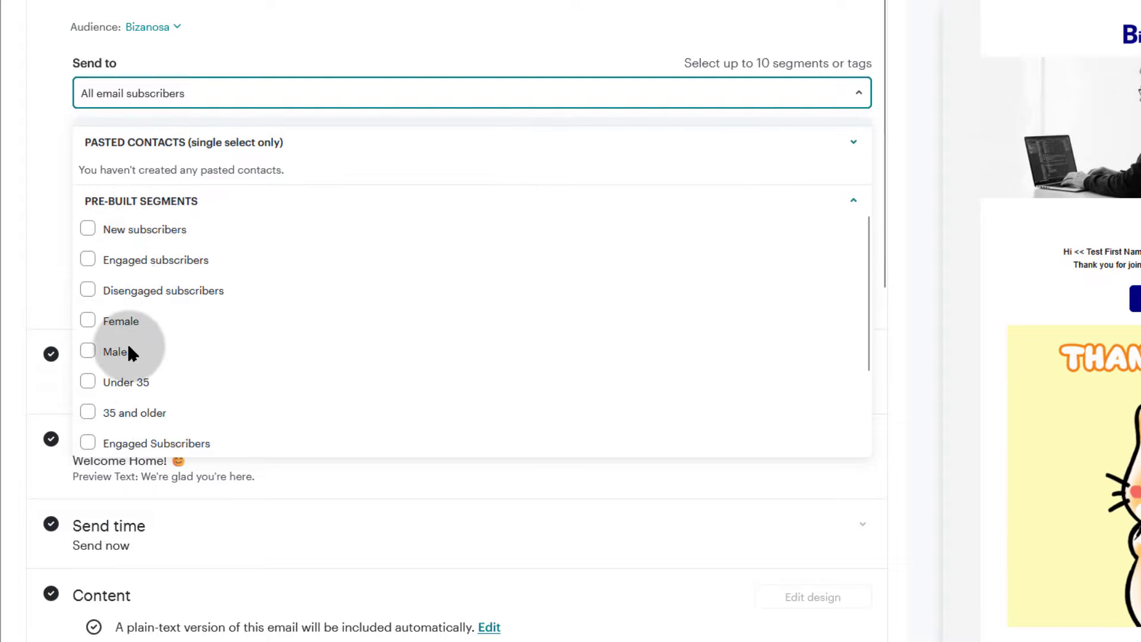
pyautogui.scroll(-2, 129, 354)
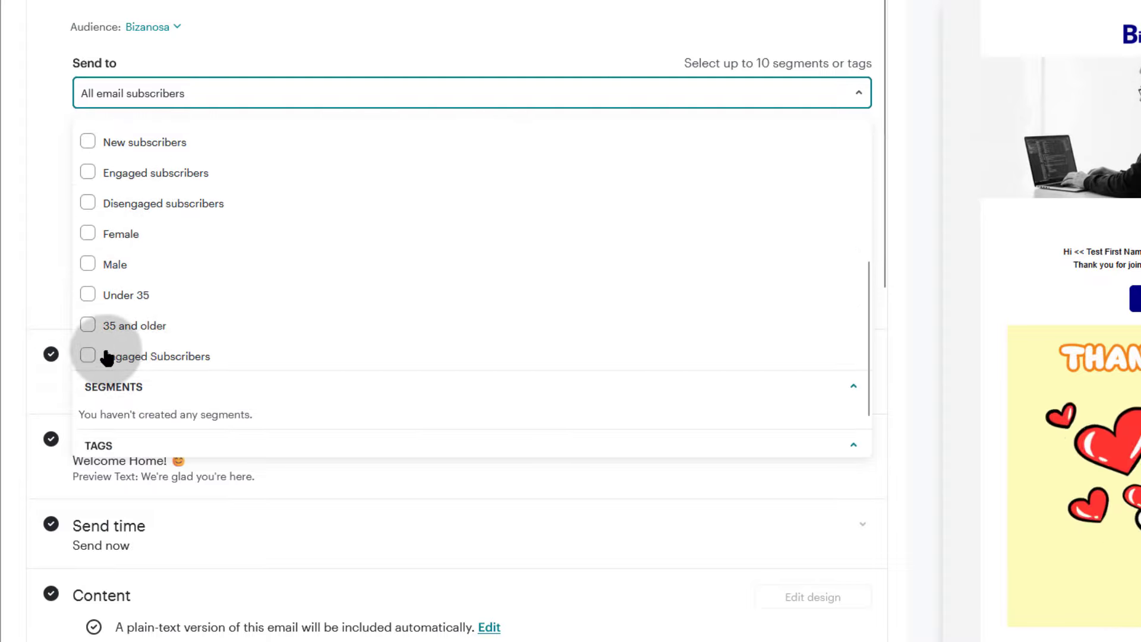
pyautogui.scroll(2, 95, 316)
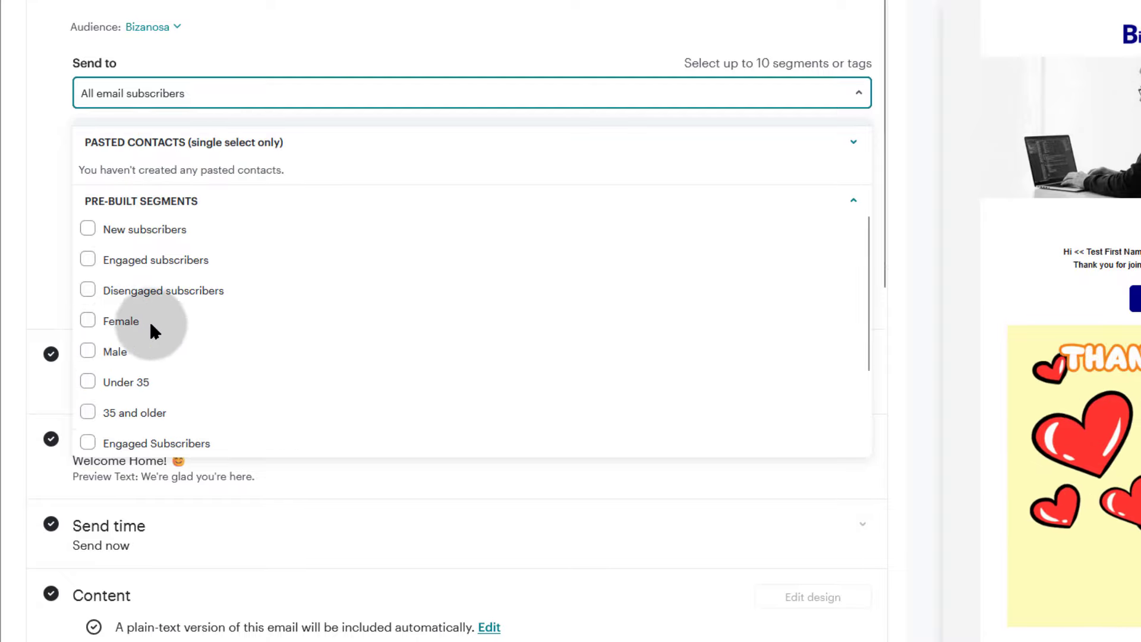
pyautogui.scroll(4, 154, 380)
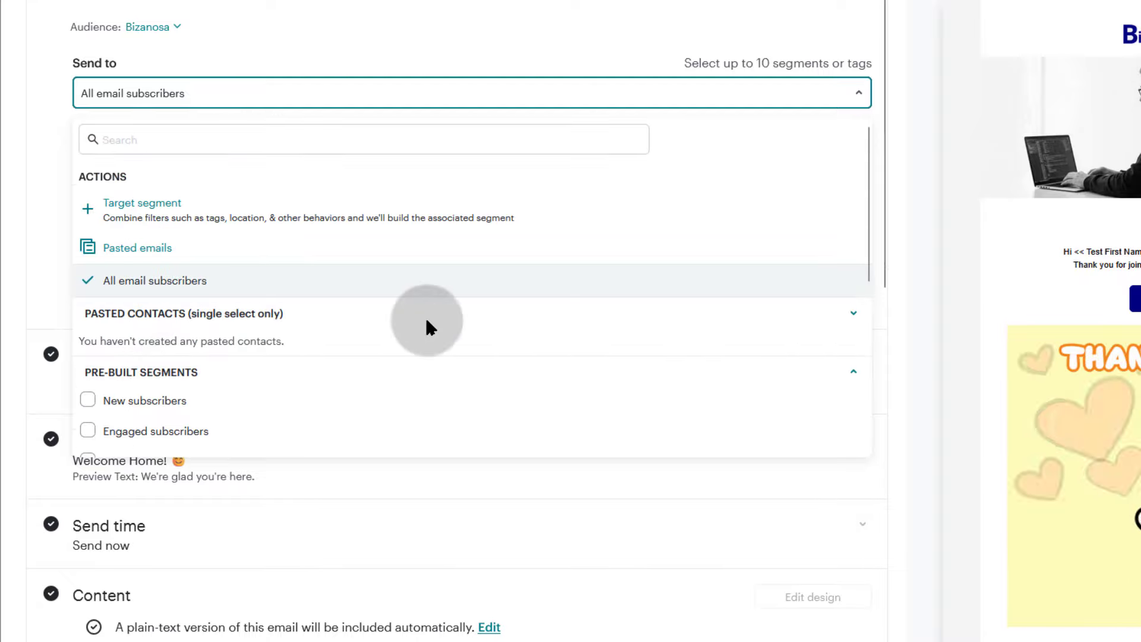
# Expand the pasted contacts group, review the remaining Send to options and close the list with All email subscribers selected.
pyautogui.click(854, 308)
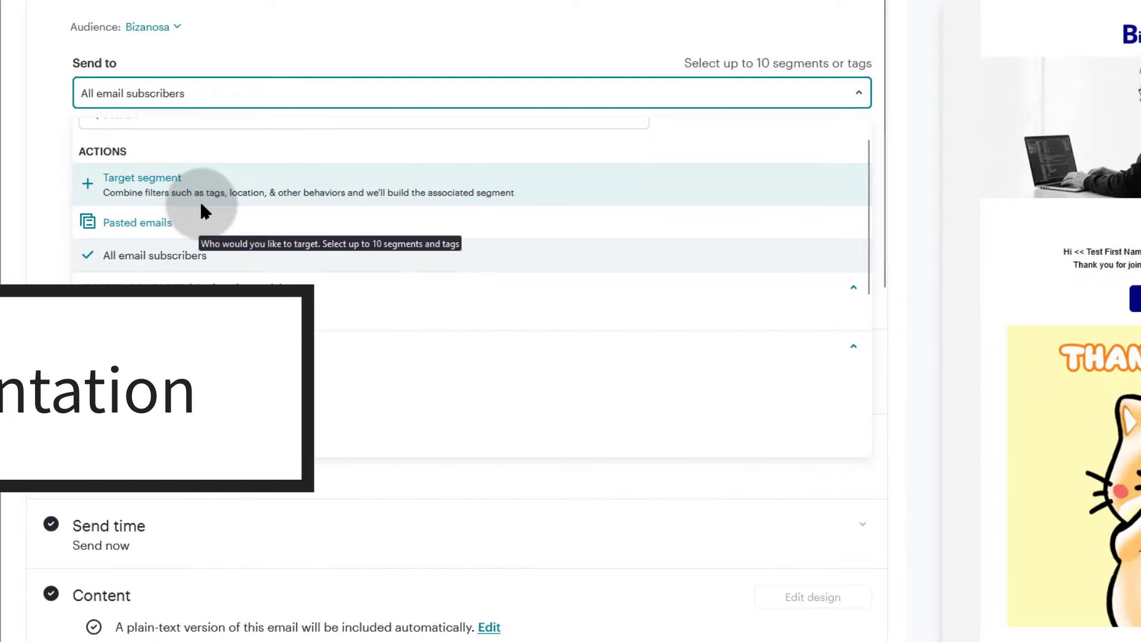
pyautogui.scroll(-5, 196, 211)
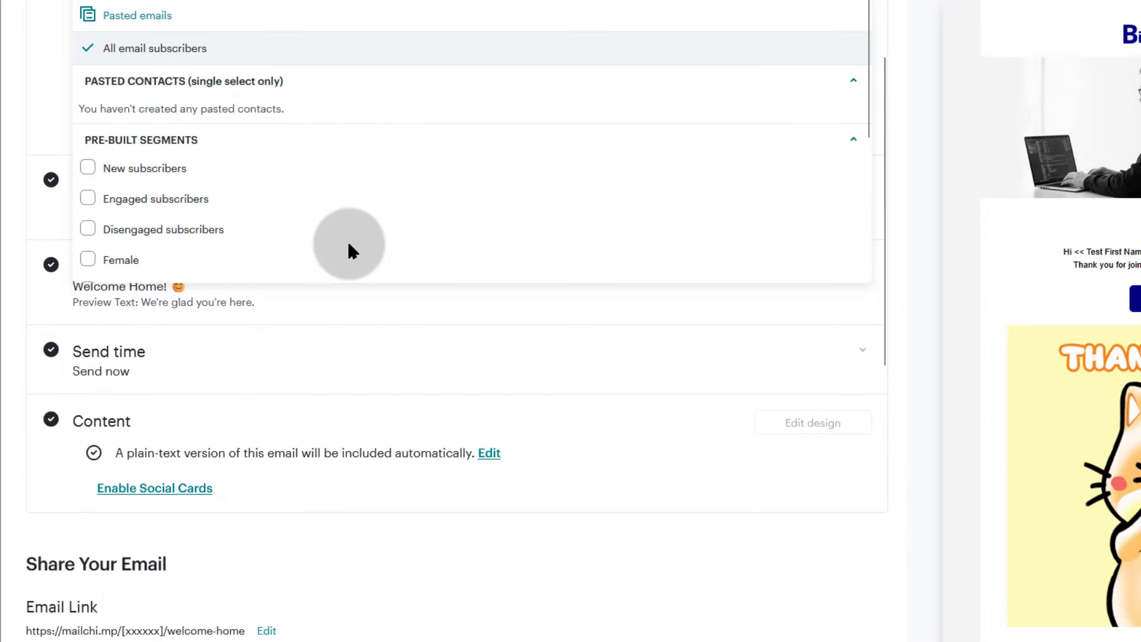
pyautogui.scroll(1, 348, 246)
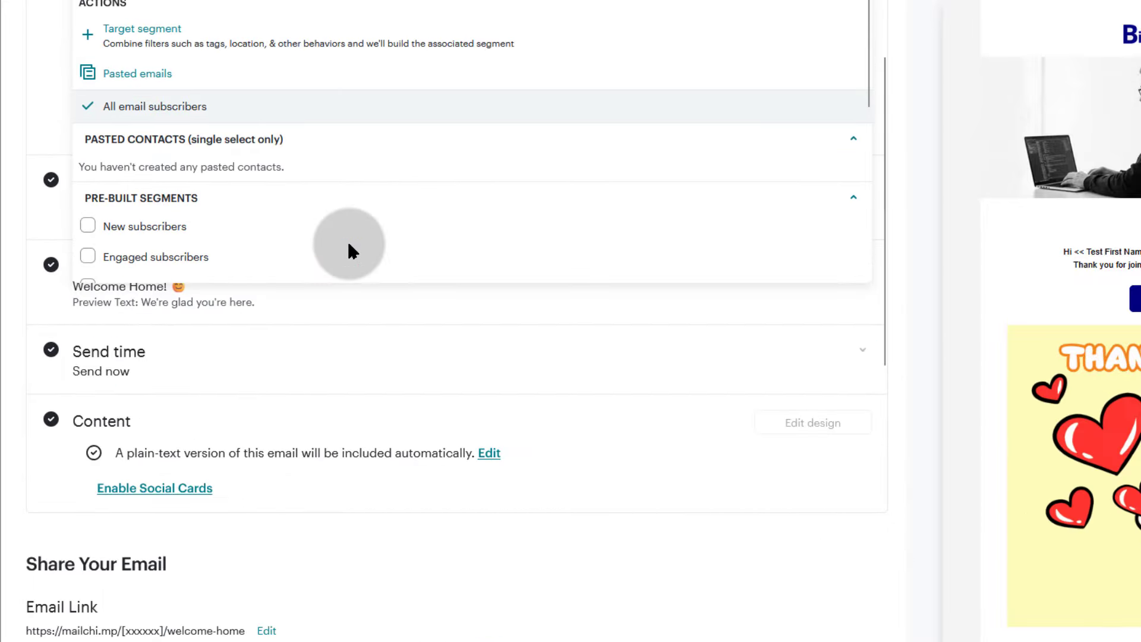
pyautogui.click(229, 218)
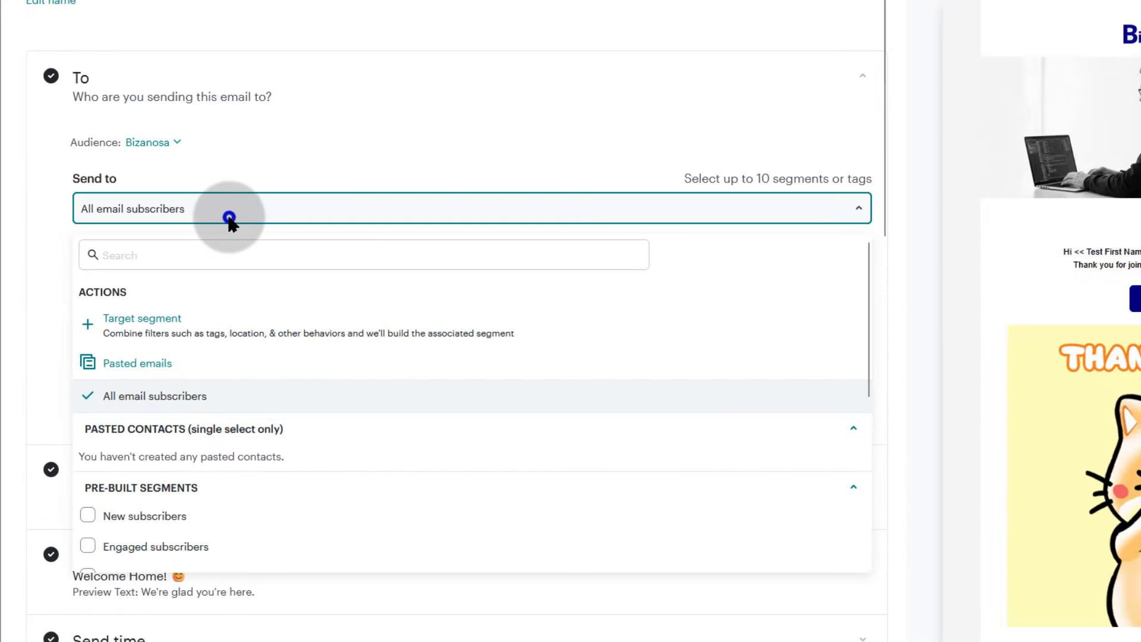
pyautogui.click(220, 211)
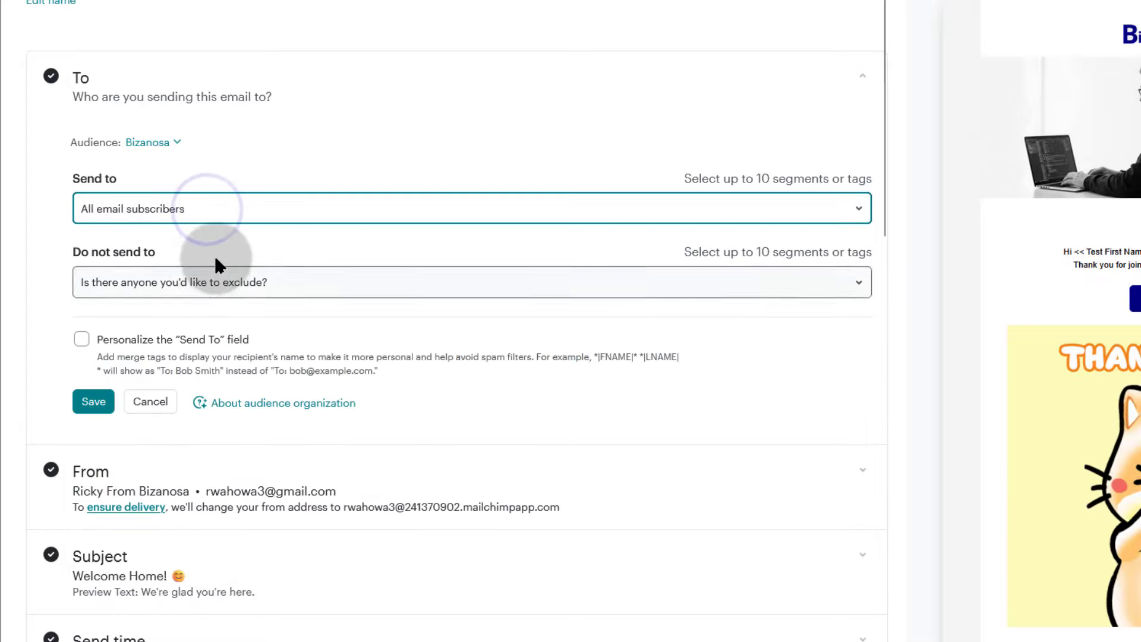
# Examine the segments and tags available for exclusion under Do not send to, and close the list without excluding anyone.
pyautogui.click(288, 280)
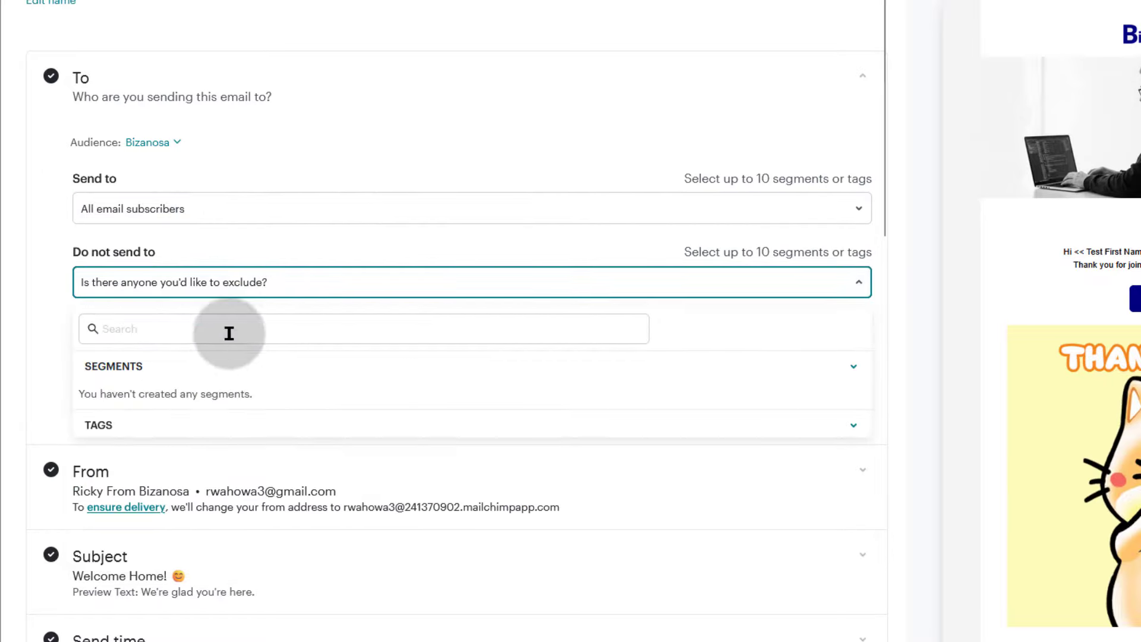
pyautogui.click(280, 279)
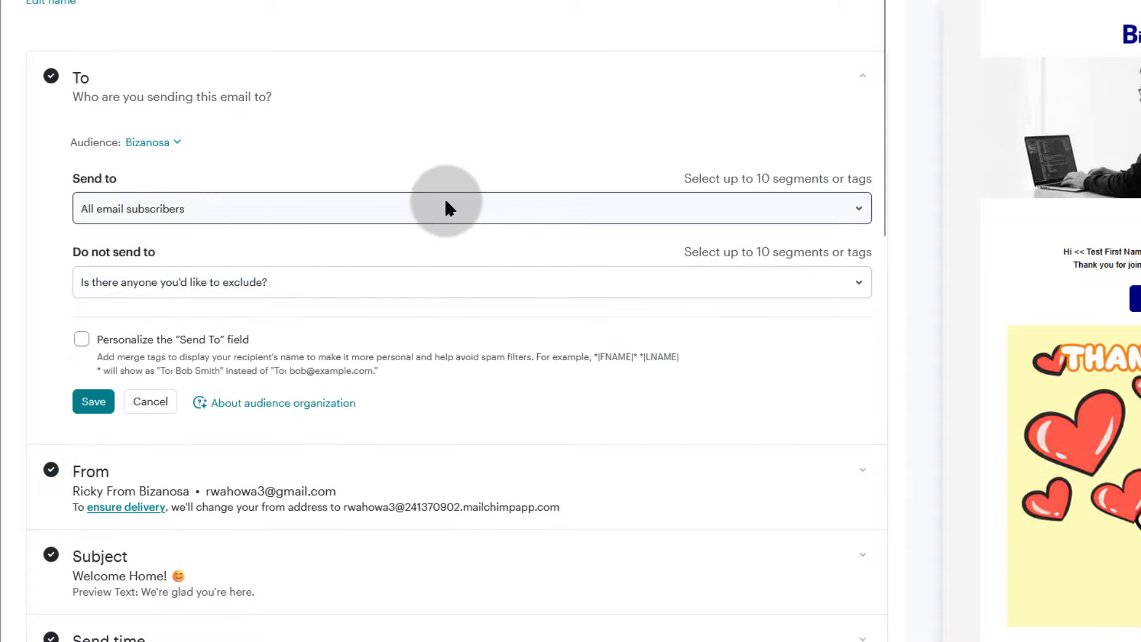
pyautogui.click(277, 283)
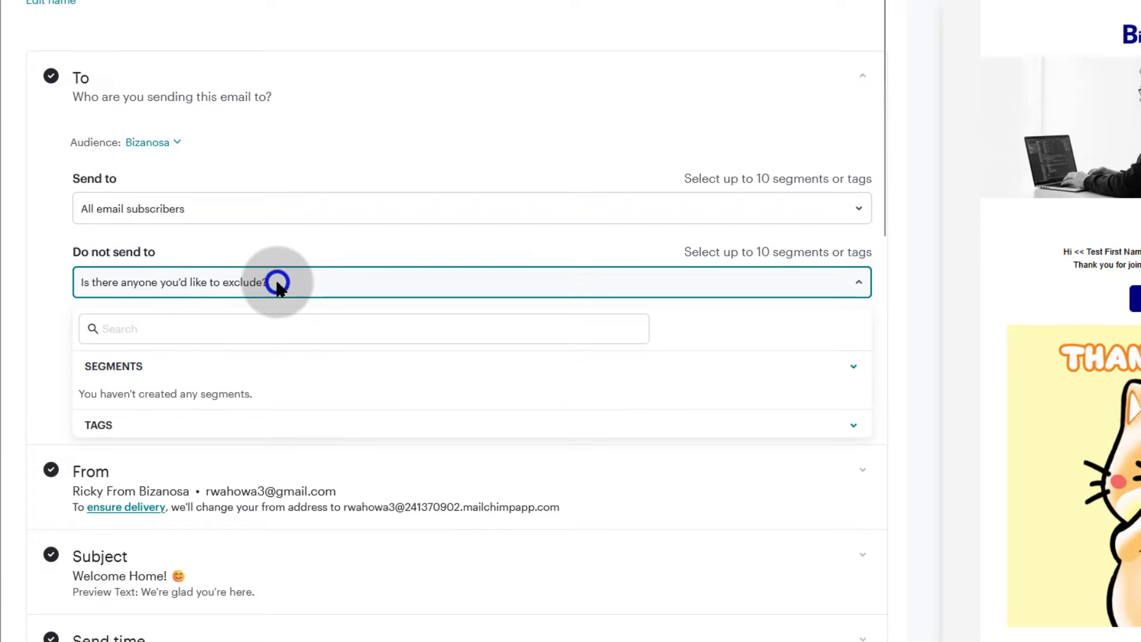
pyautogui.scroll(-3, 182, 389)
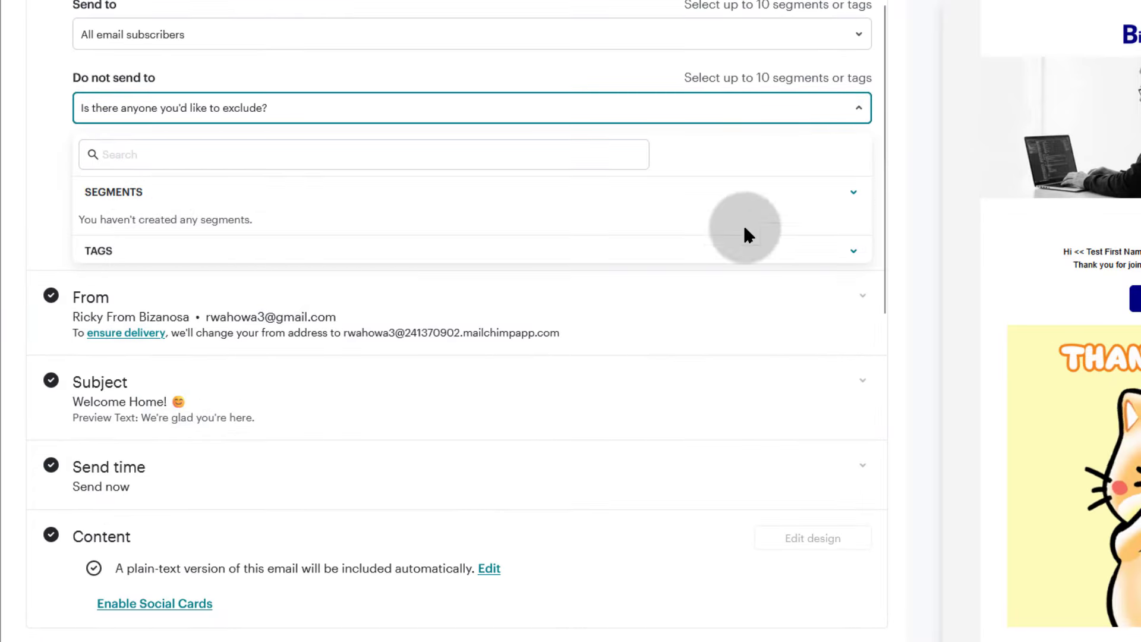
pyautogui.click(852, 255)
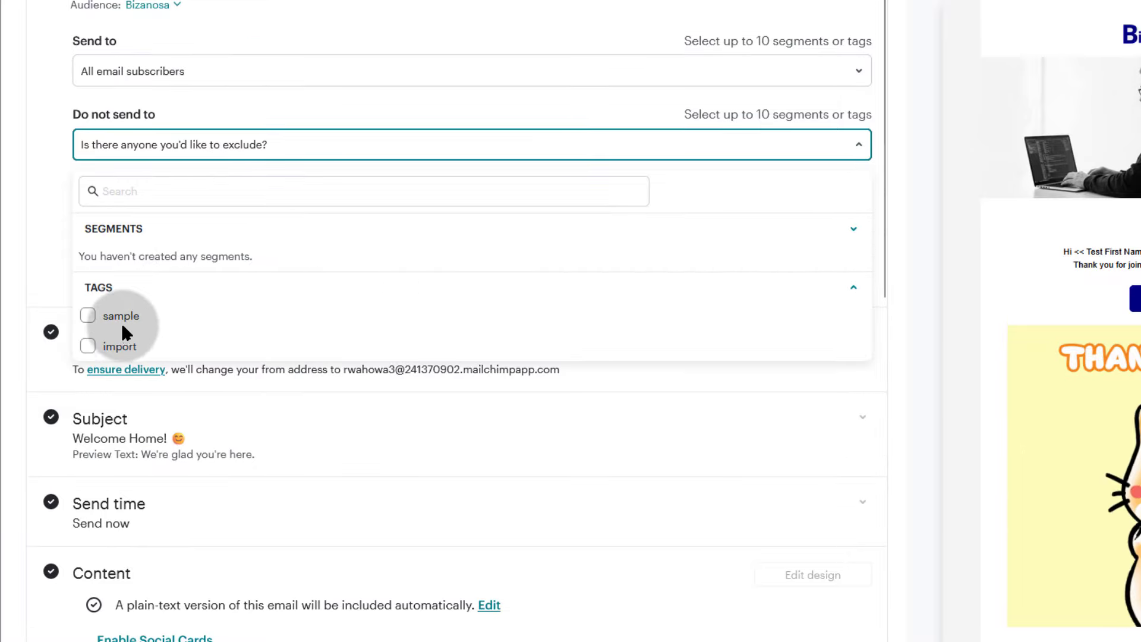
pyautogui.click(850, 230)
pyautogui.click(32, 192)
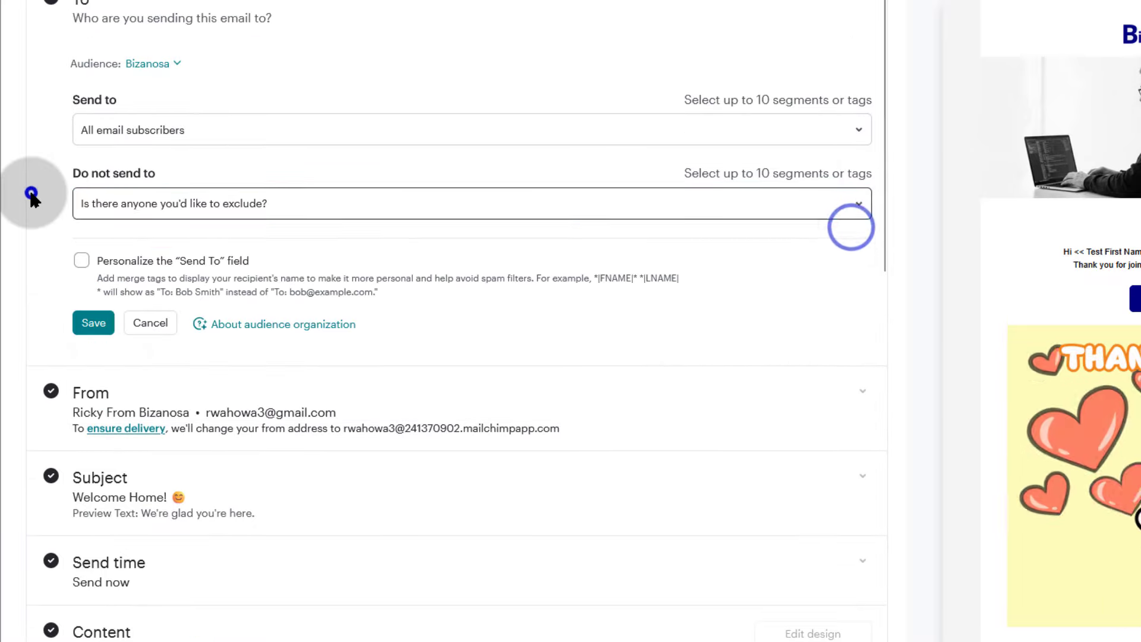
# Save the recipient settings with all email subscribers selected and send the campaign to the Bizanosa audience immediately.
pyautogui.scroll(1, 106, 355)
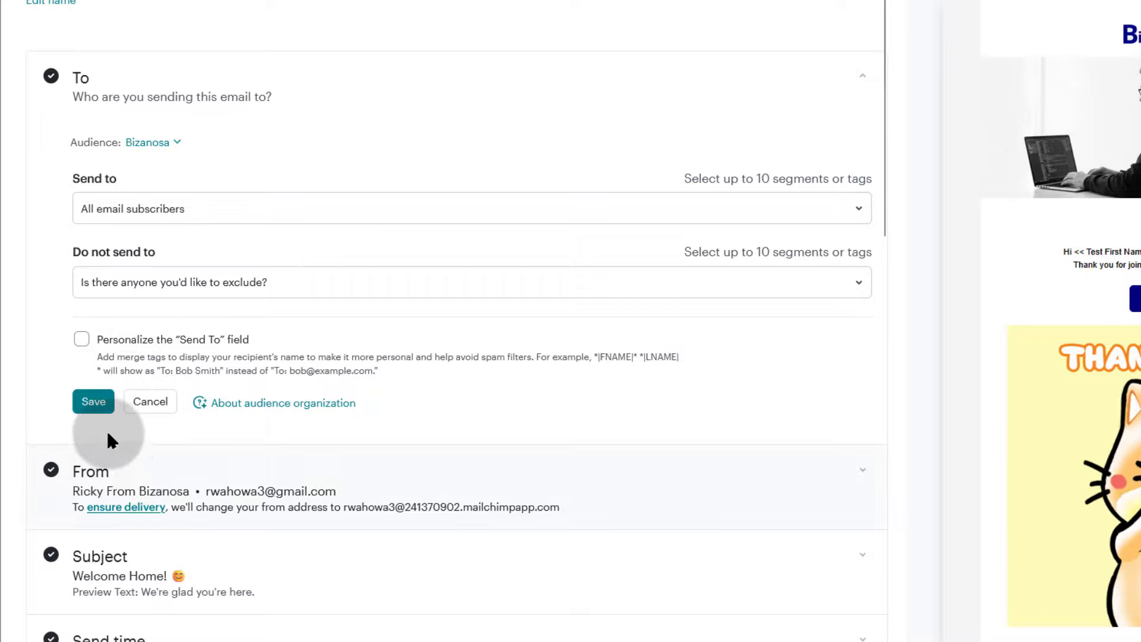
pyautogui.click(98, 406)
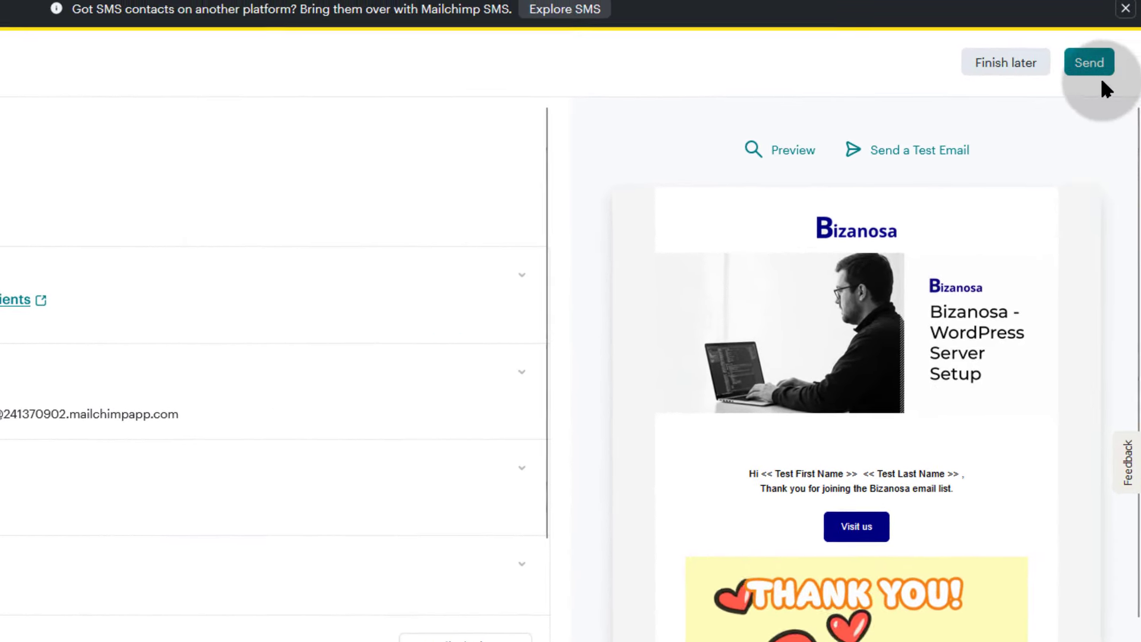
pyautogui.click(1137, 38)
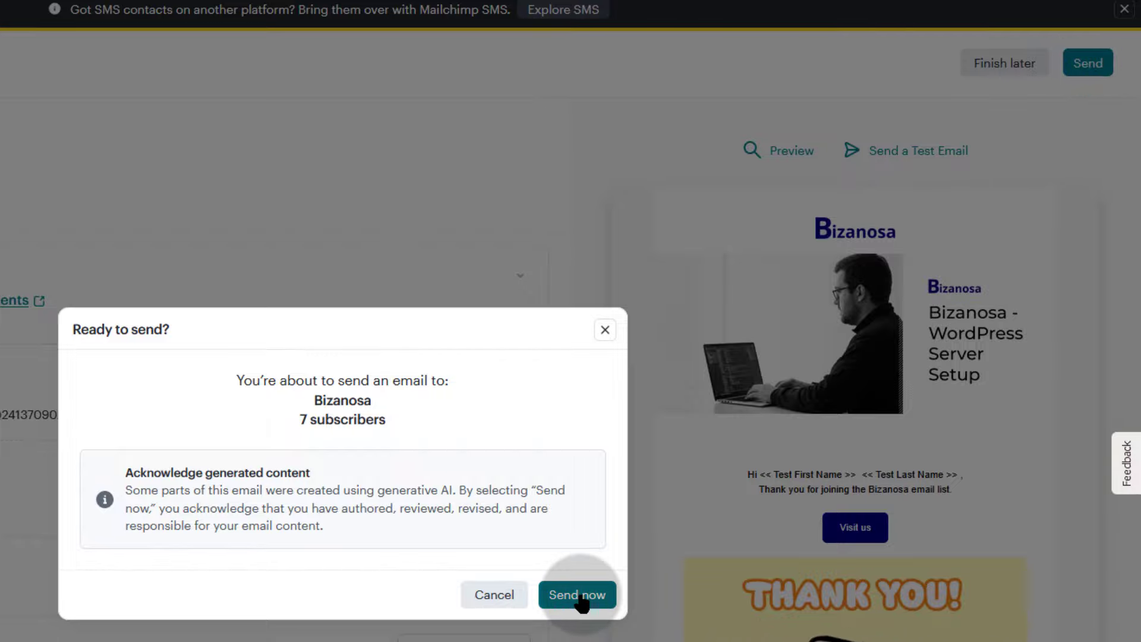
pyautogui.click(581, 597)
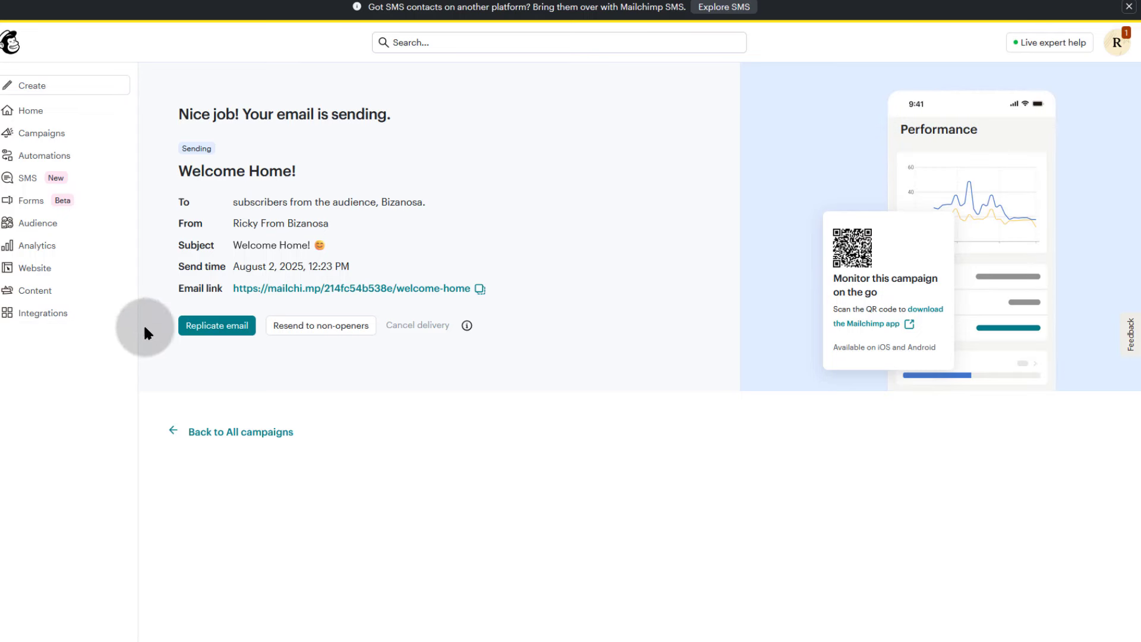
pyautogui.scroll(-1, 201, 238)
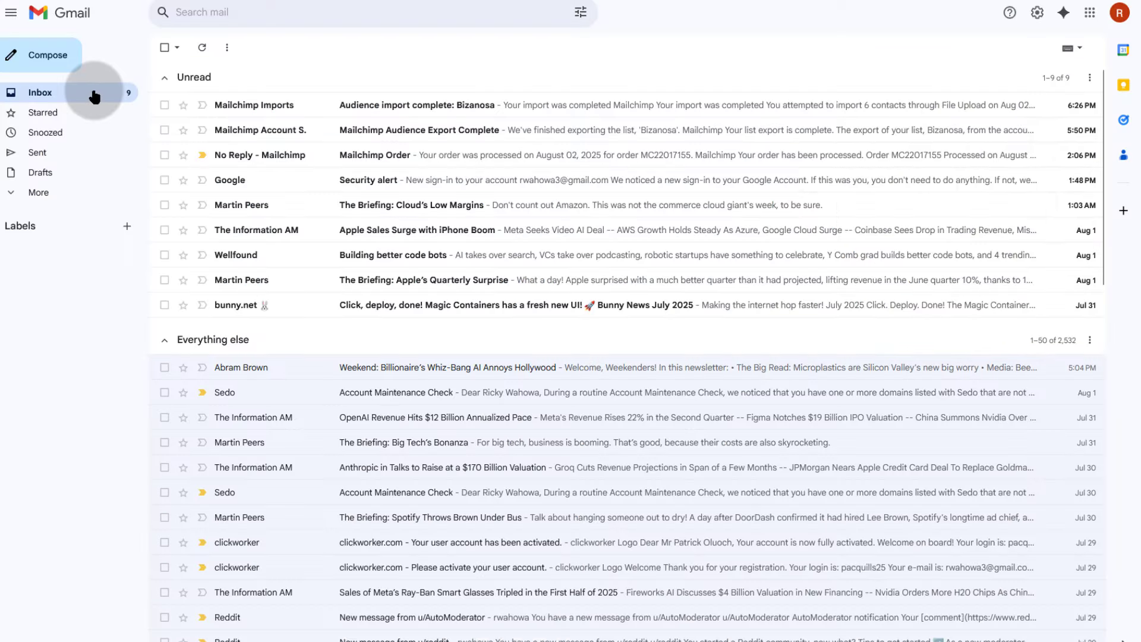
# Switch to the Gmail inbox, open the received "Welcome Home!" email and look through its content.
pyautogui.click(91, 93)
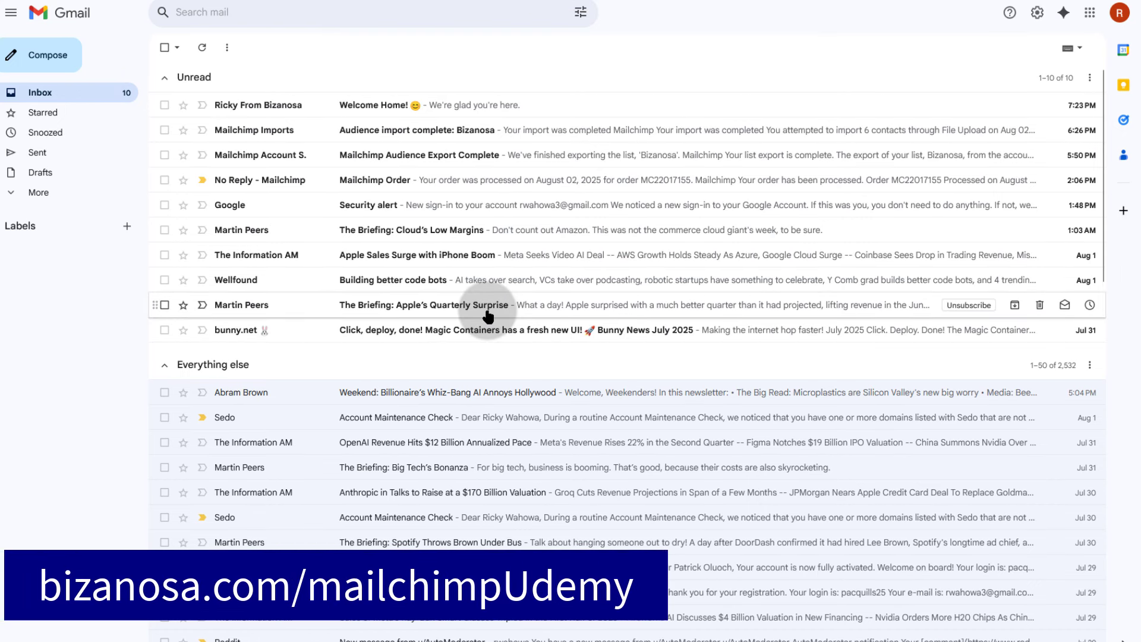
pyautogui.click(359, 107)
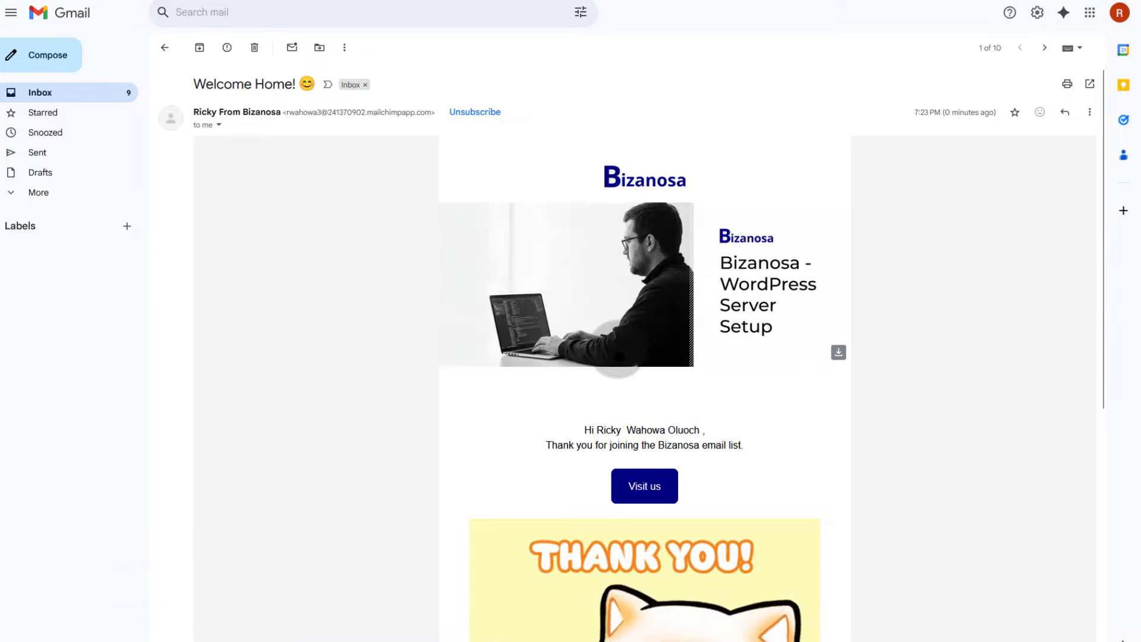
pyautogui.scroll(-7, 697, 312)
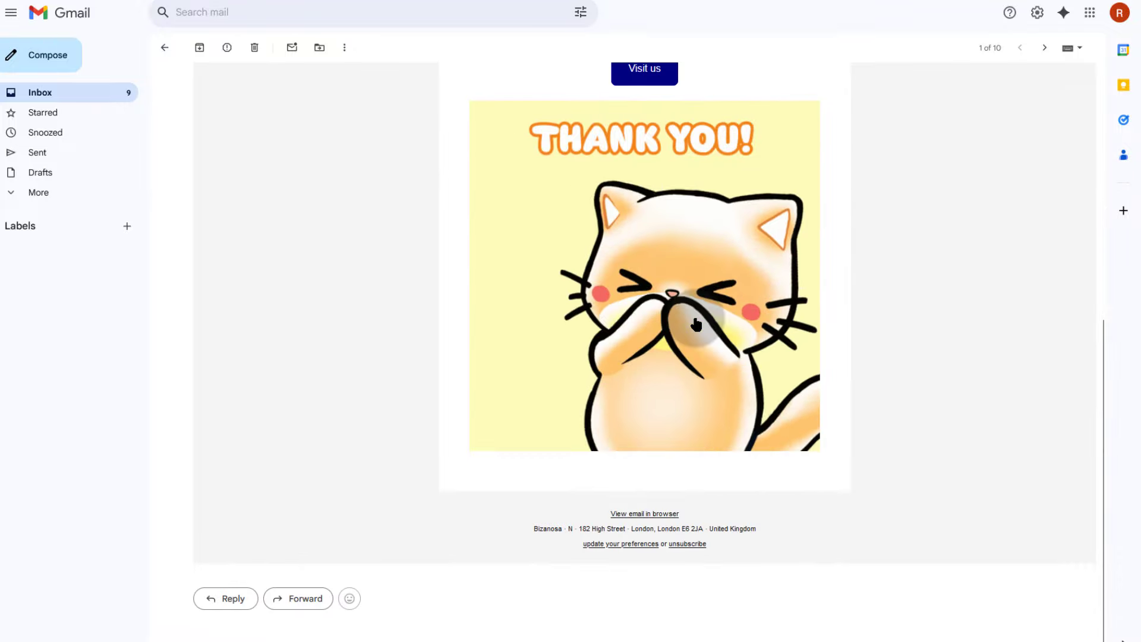
pyautogui.scroll(7, 696, 321)
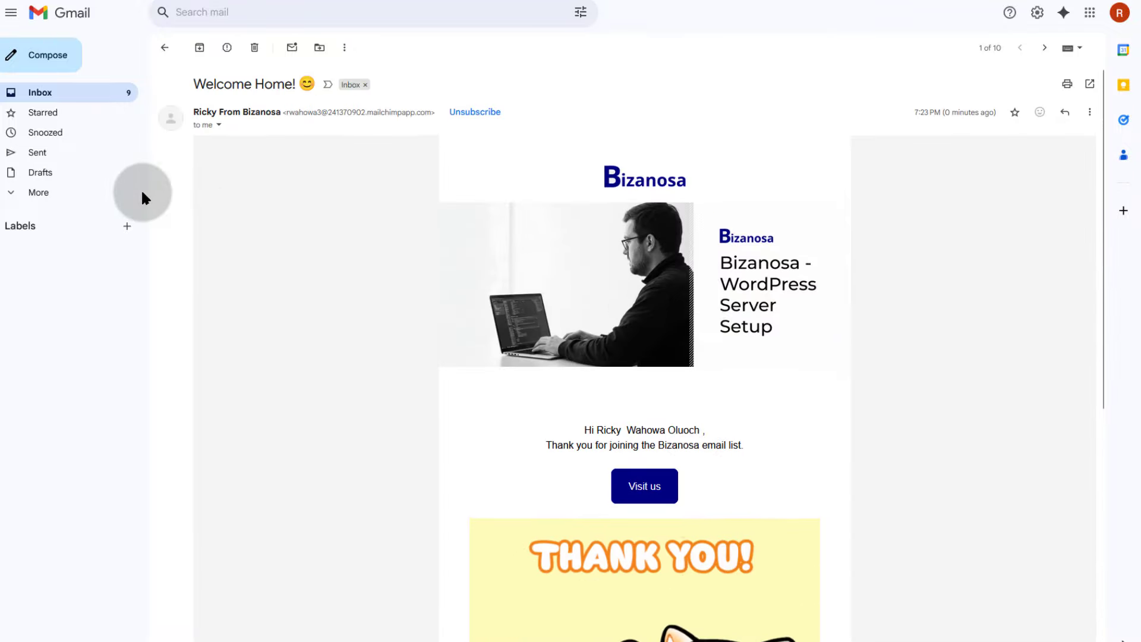
# Show the email's header details, examine the reply-to and from addresses, and close the details.
pyautogui.click(219, 126)
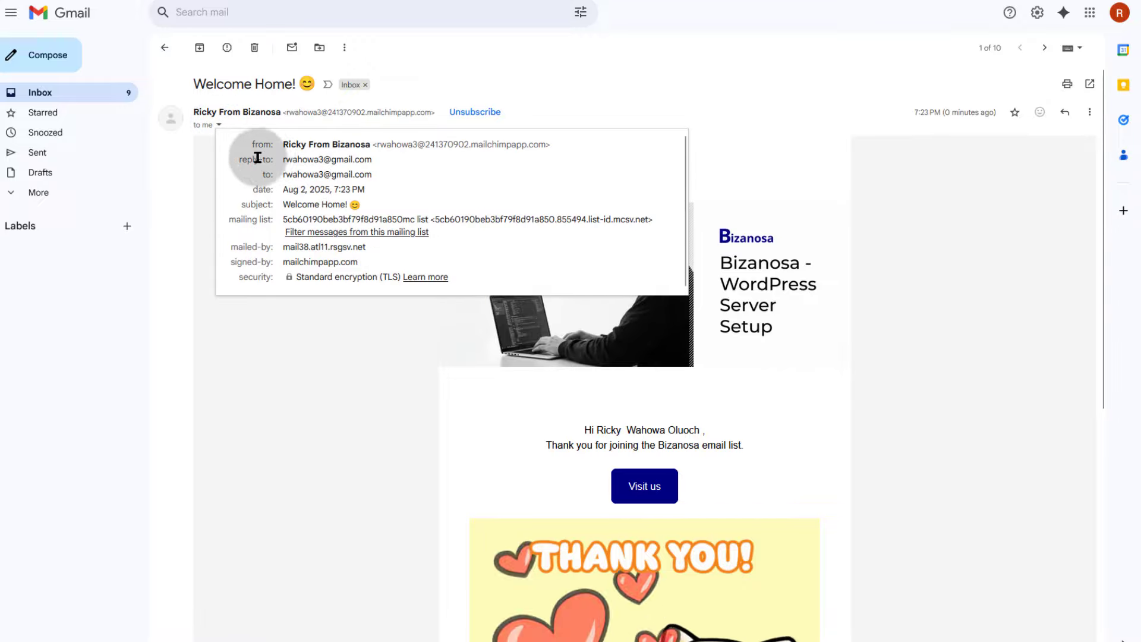
pyautogui.moveTo(294, 160); pyautogui.dragTo(355, 160)
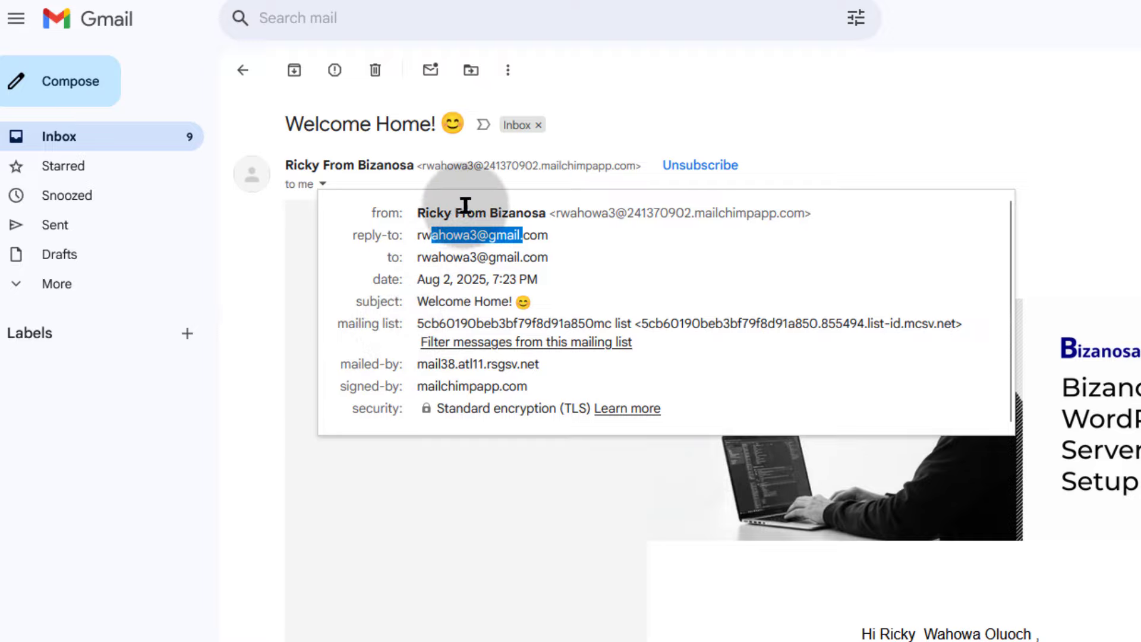
pyautogui.moveTo(564, 213); pyautogui.dragTo(802, 209)
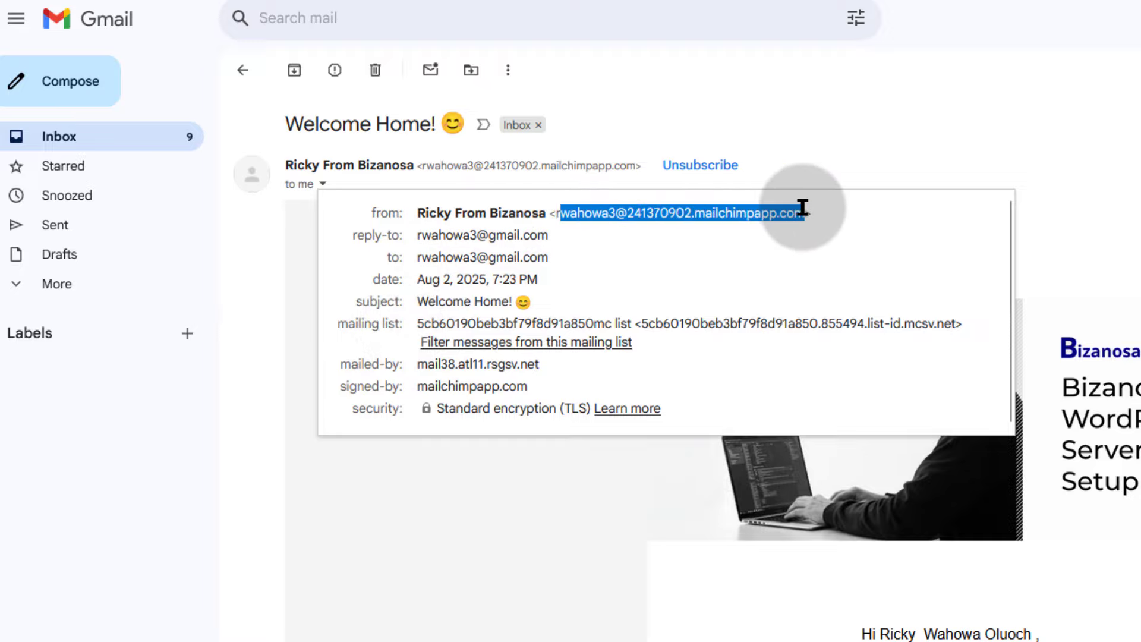
pyautogui.click(456, 573)
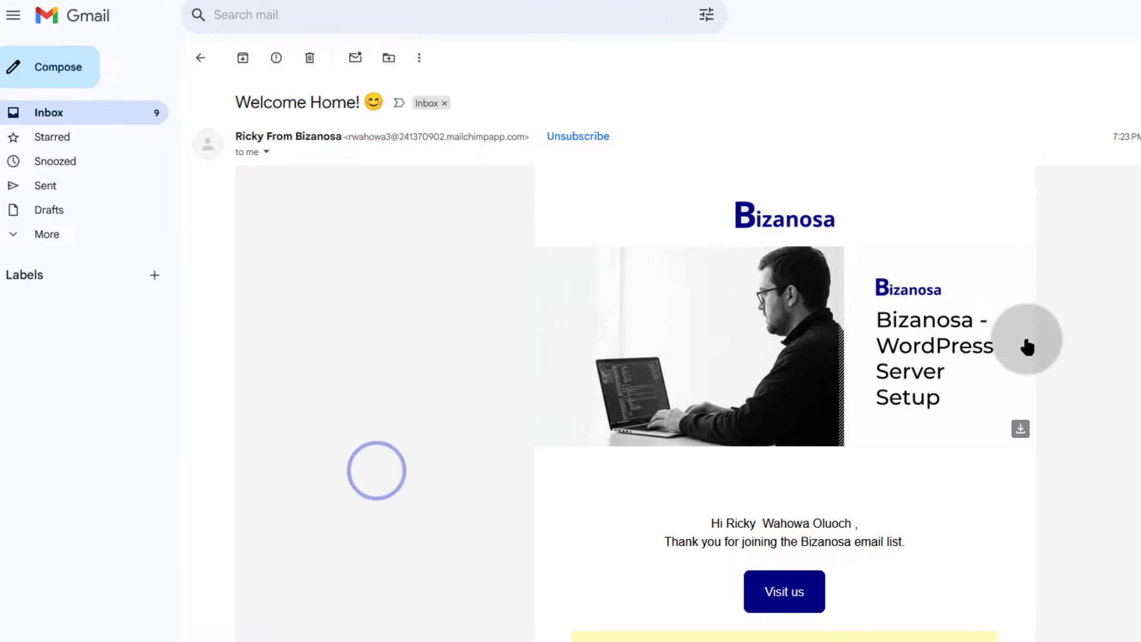
# Review the received email down to its footer and open the "update your preferences" link.
pyautogui.scroll(-8, 1027, 346)
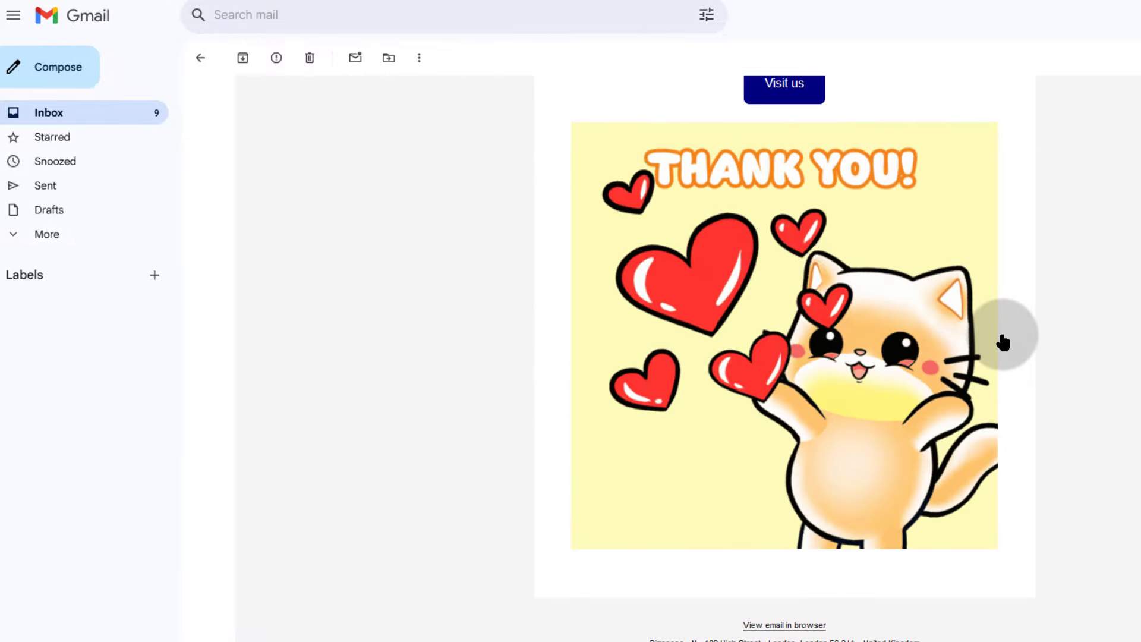
pyautogui.scroll(8, 1003, 340)
pyautogui.scroll(-8, 1003, 337)
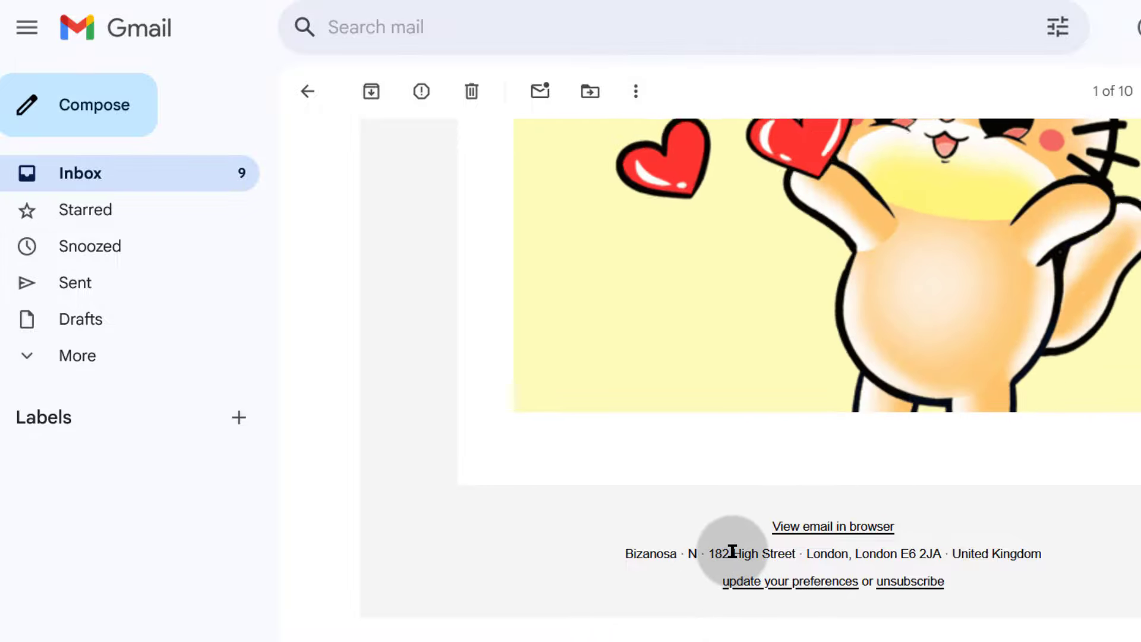
pyautogui.click(796, 583)
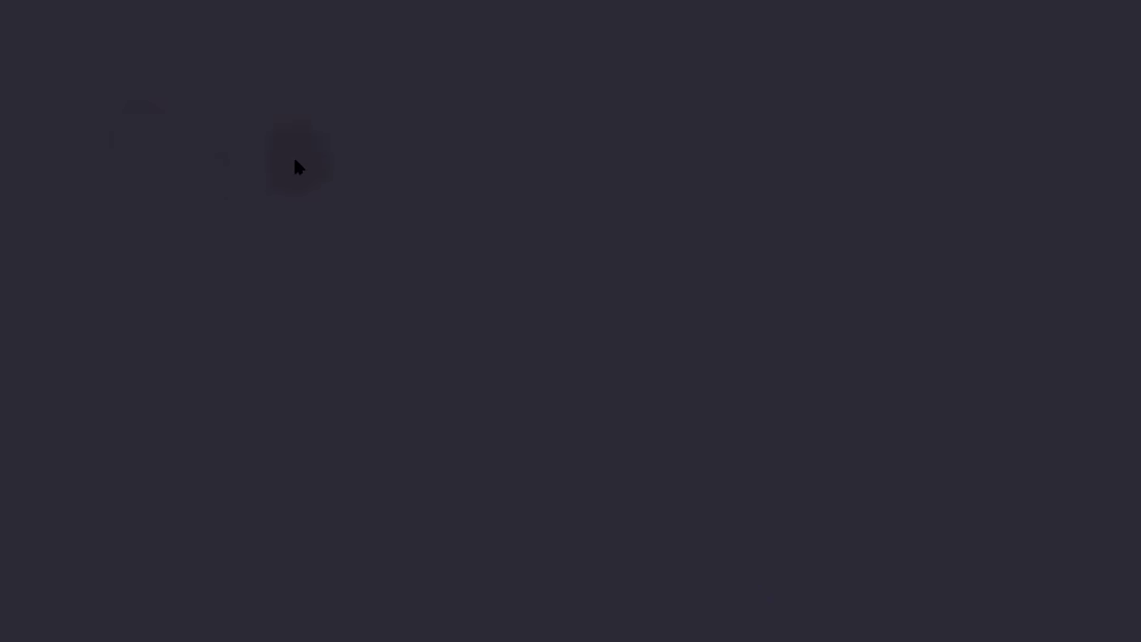